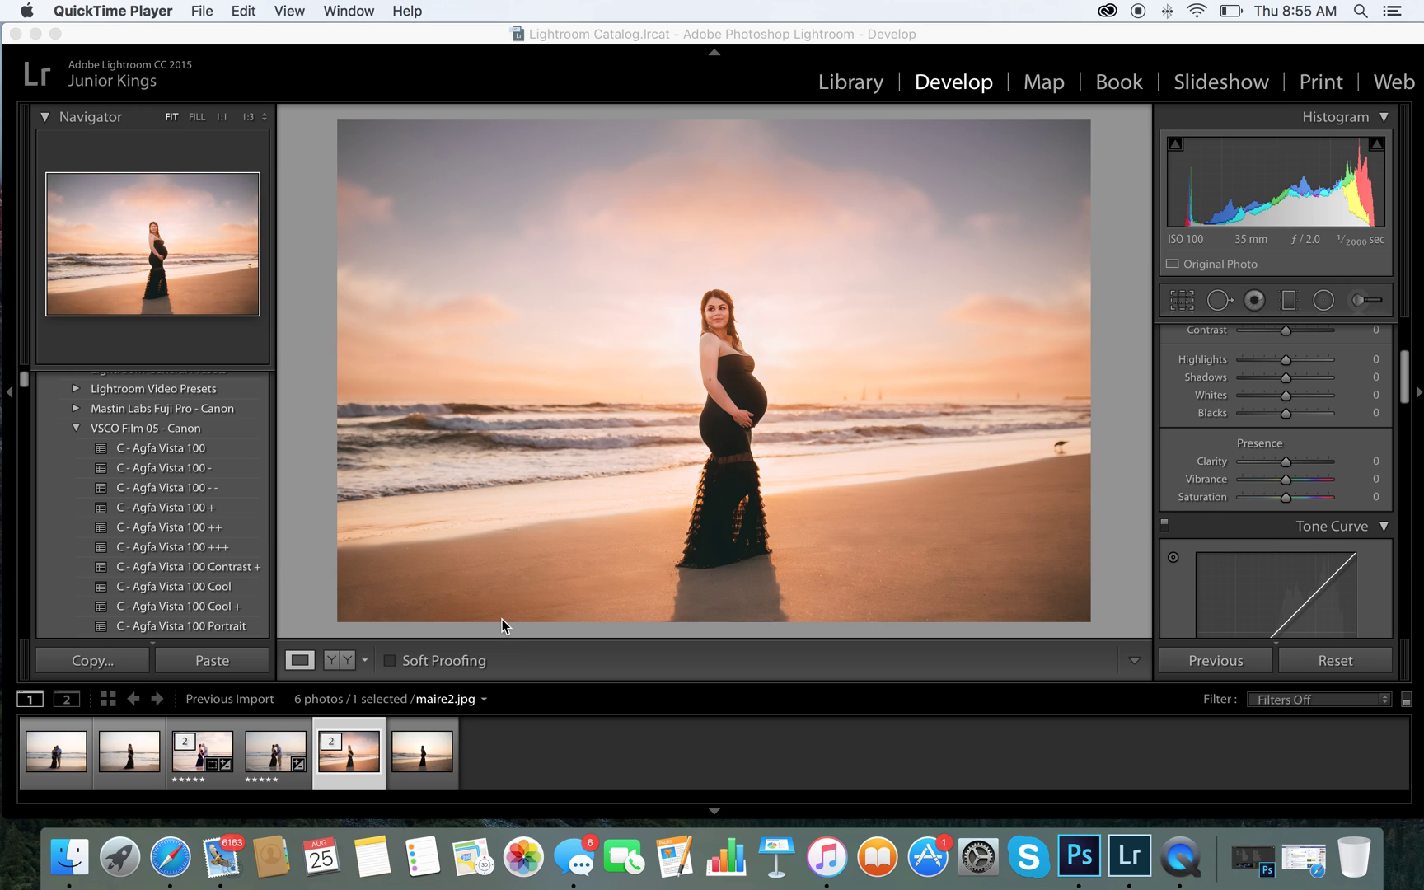
Compare the finished maire2.jpg with the unedited IMG_9897.CR2 and leave the raw photo selected.
click(429, 729)
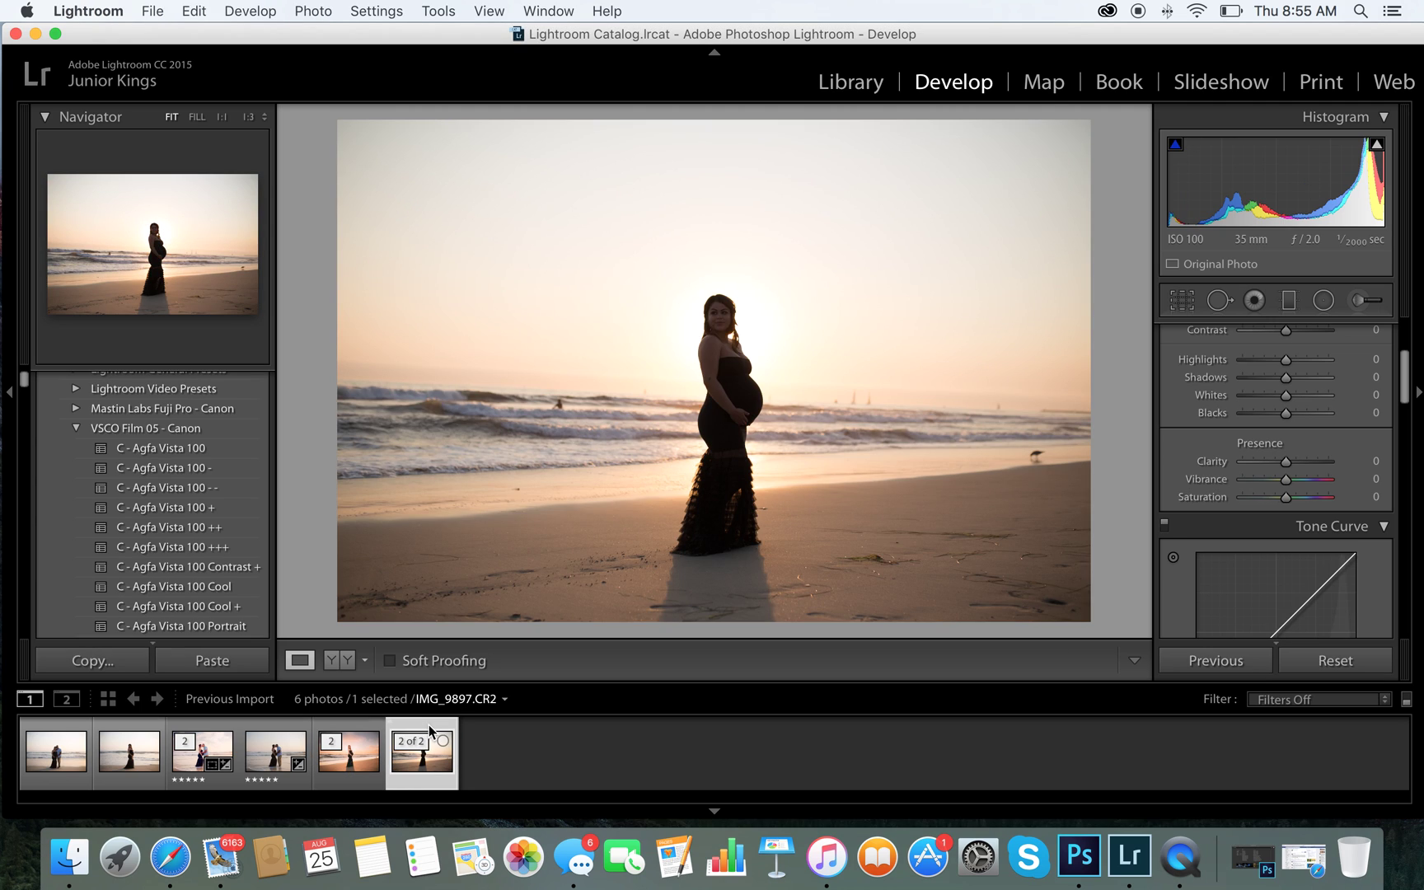
click(375, 733)
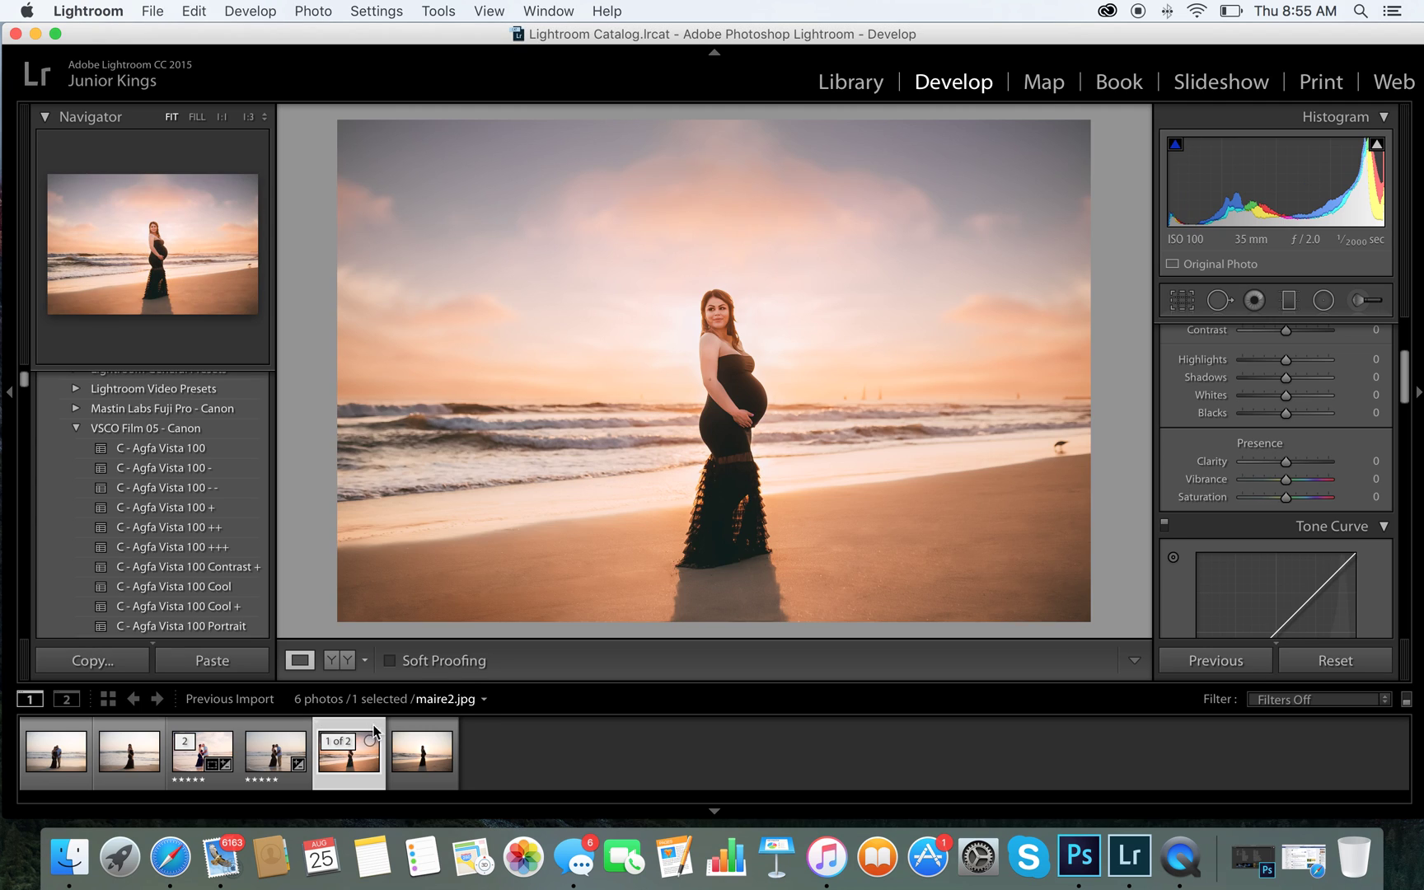
click(421, 731)
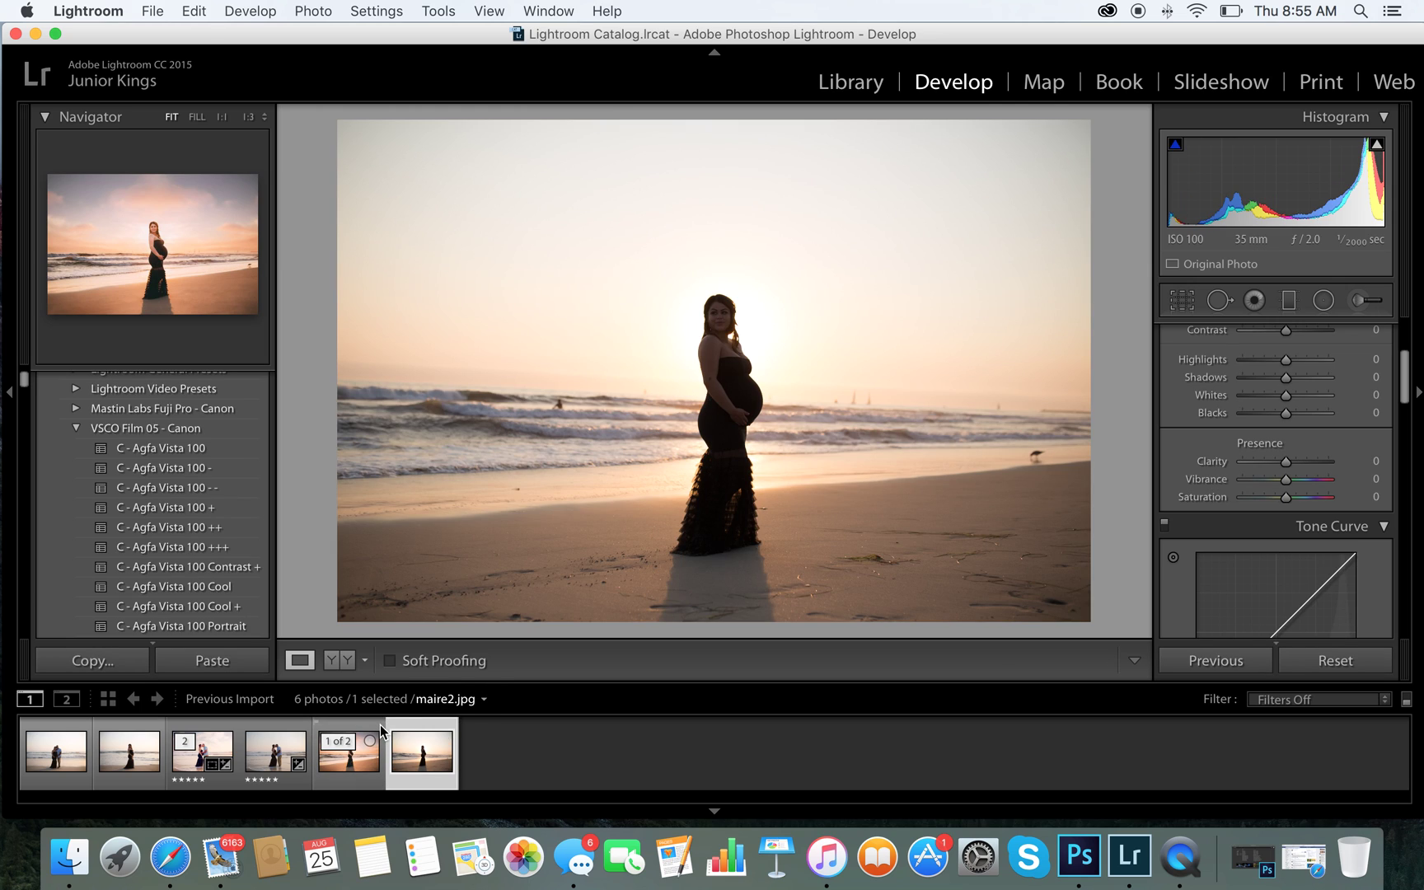
click(381, 730)
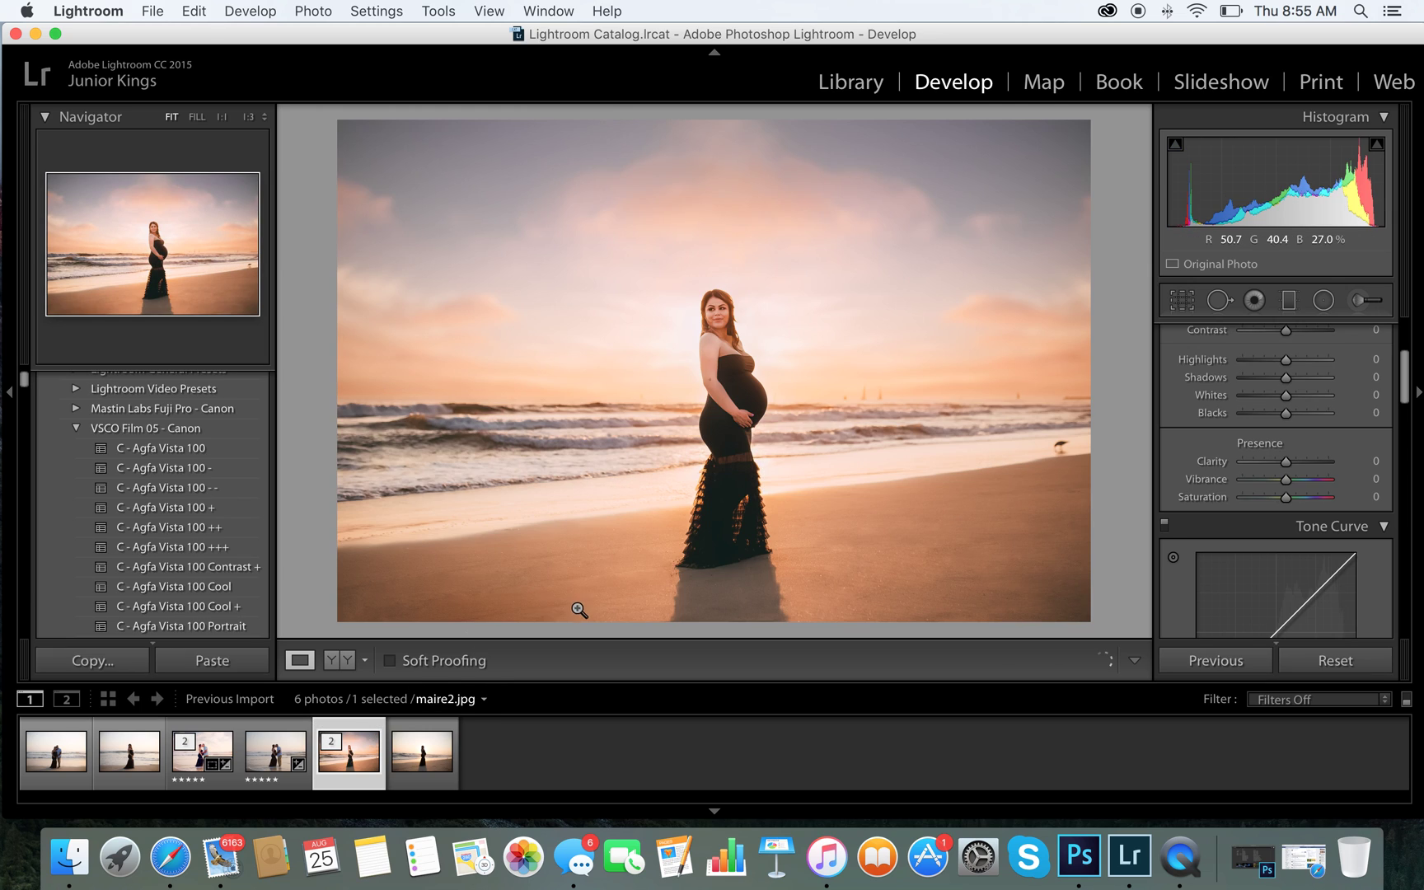
click(425, 718)
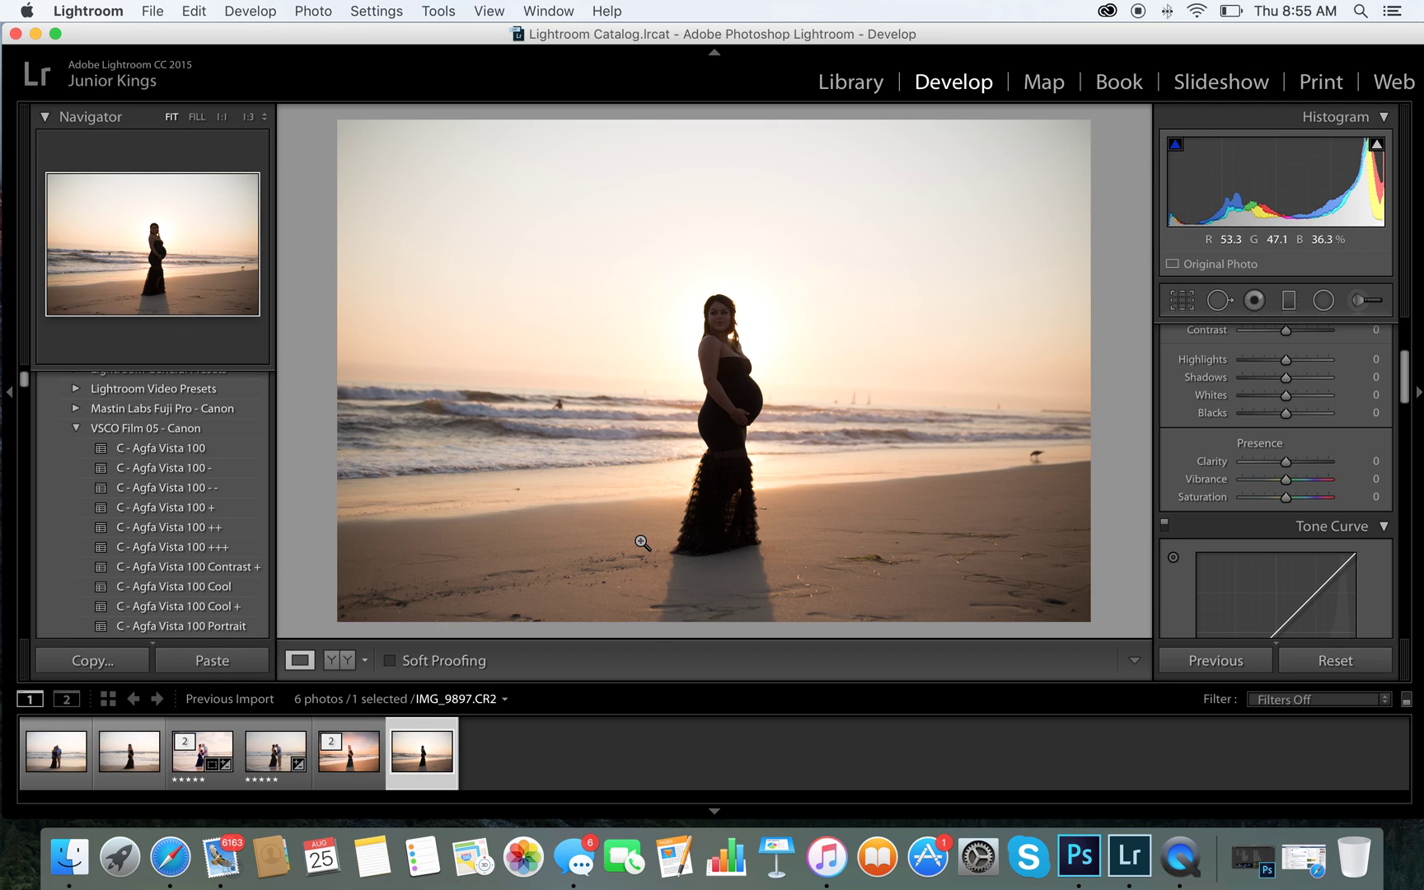
key(XF86AudioMute)
Set Shadows to +61 and Contrast to +7 on the raw photo, checking the woman in close-up.
scroll(1314, 463, up, 5)
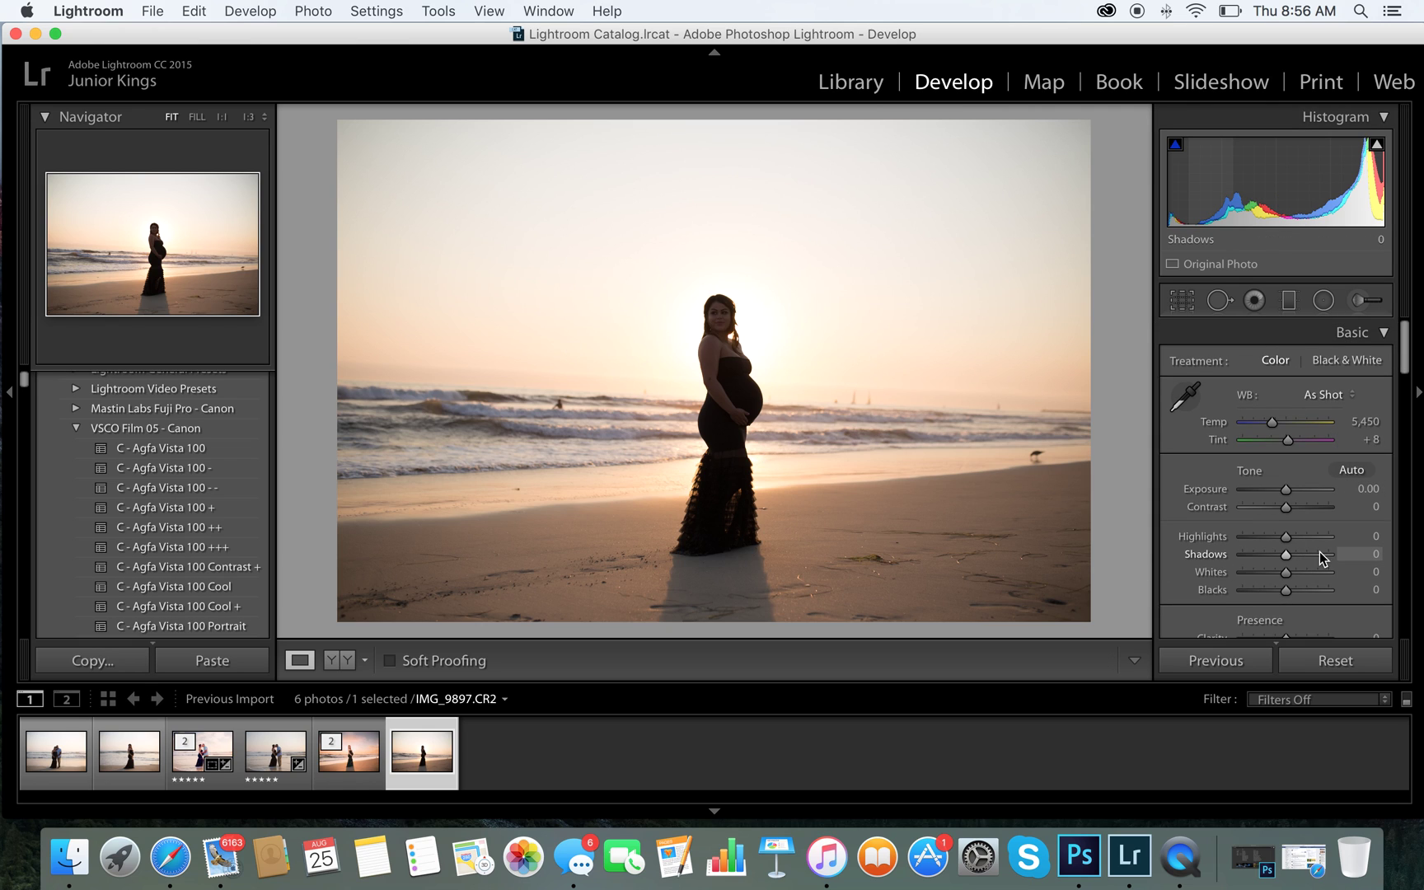
drag(1288, 555, 1316, 557)
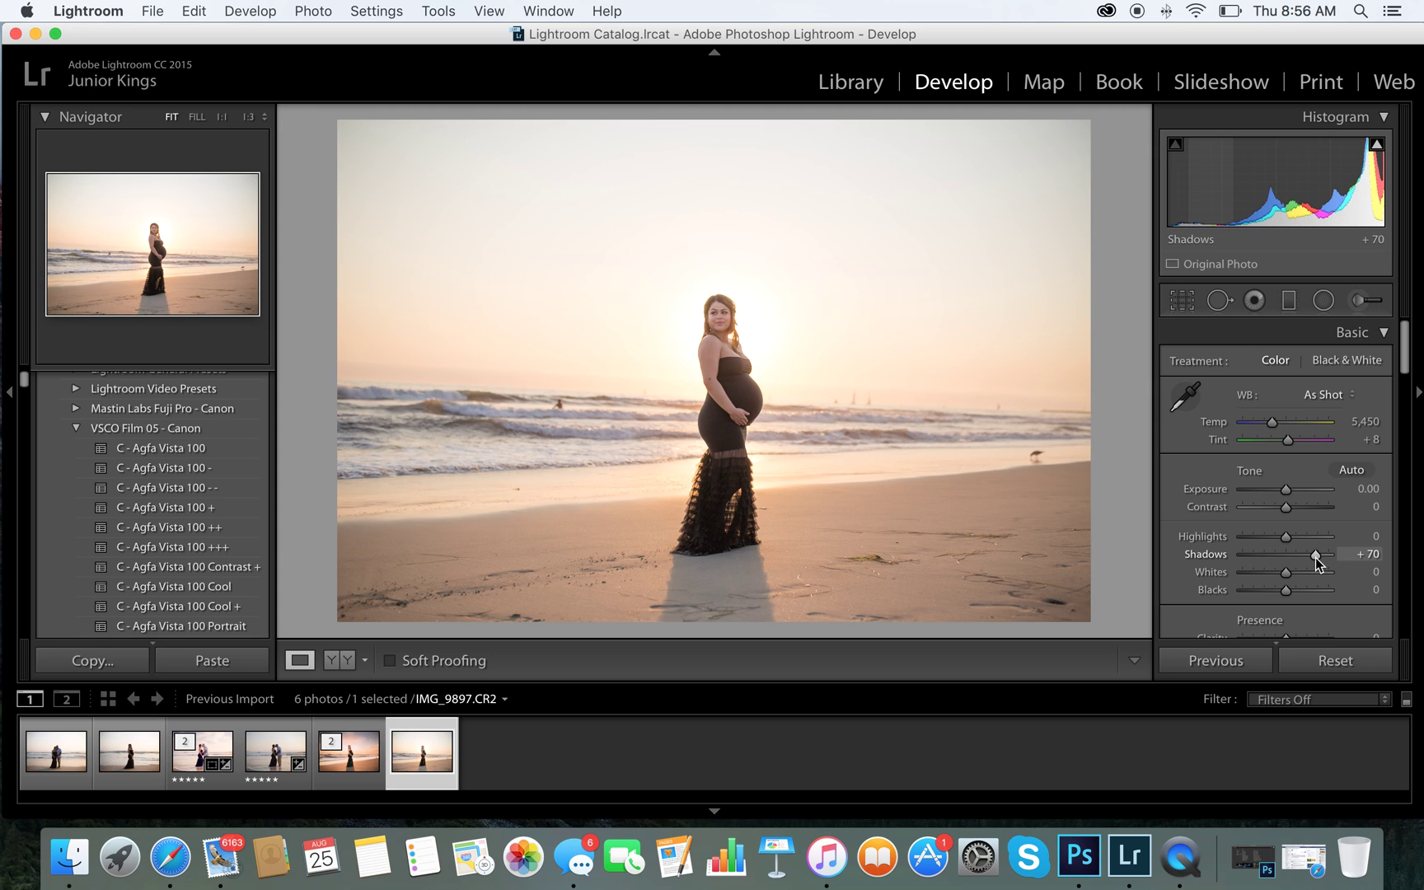
drag(1285, 508, 1288, 508)
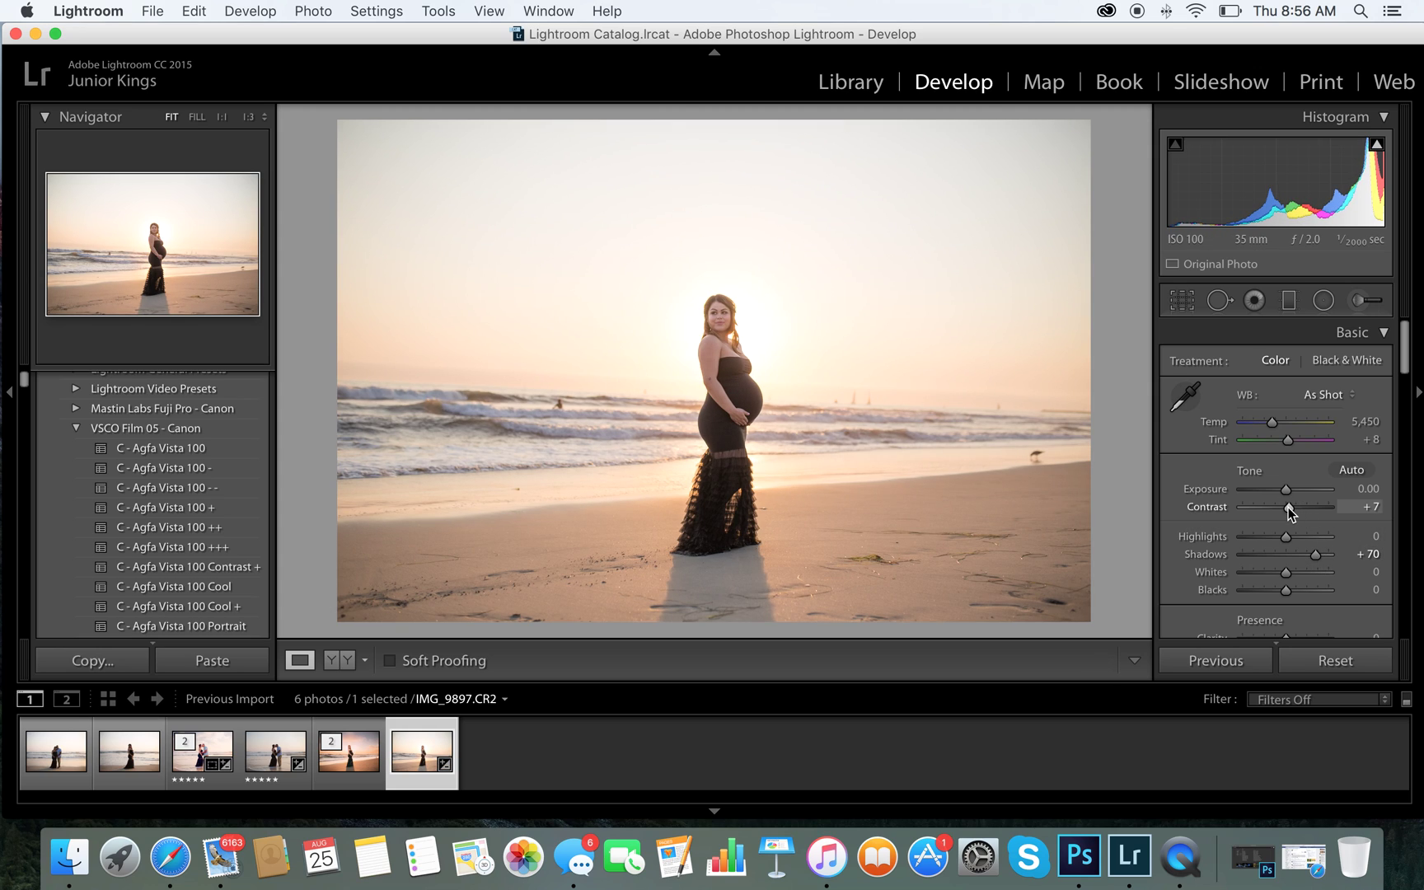
click(766, 375)
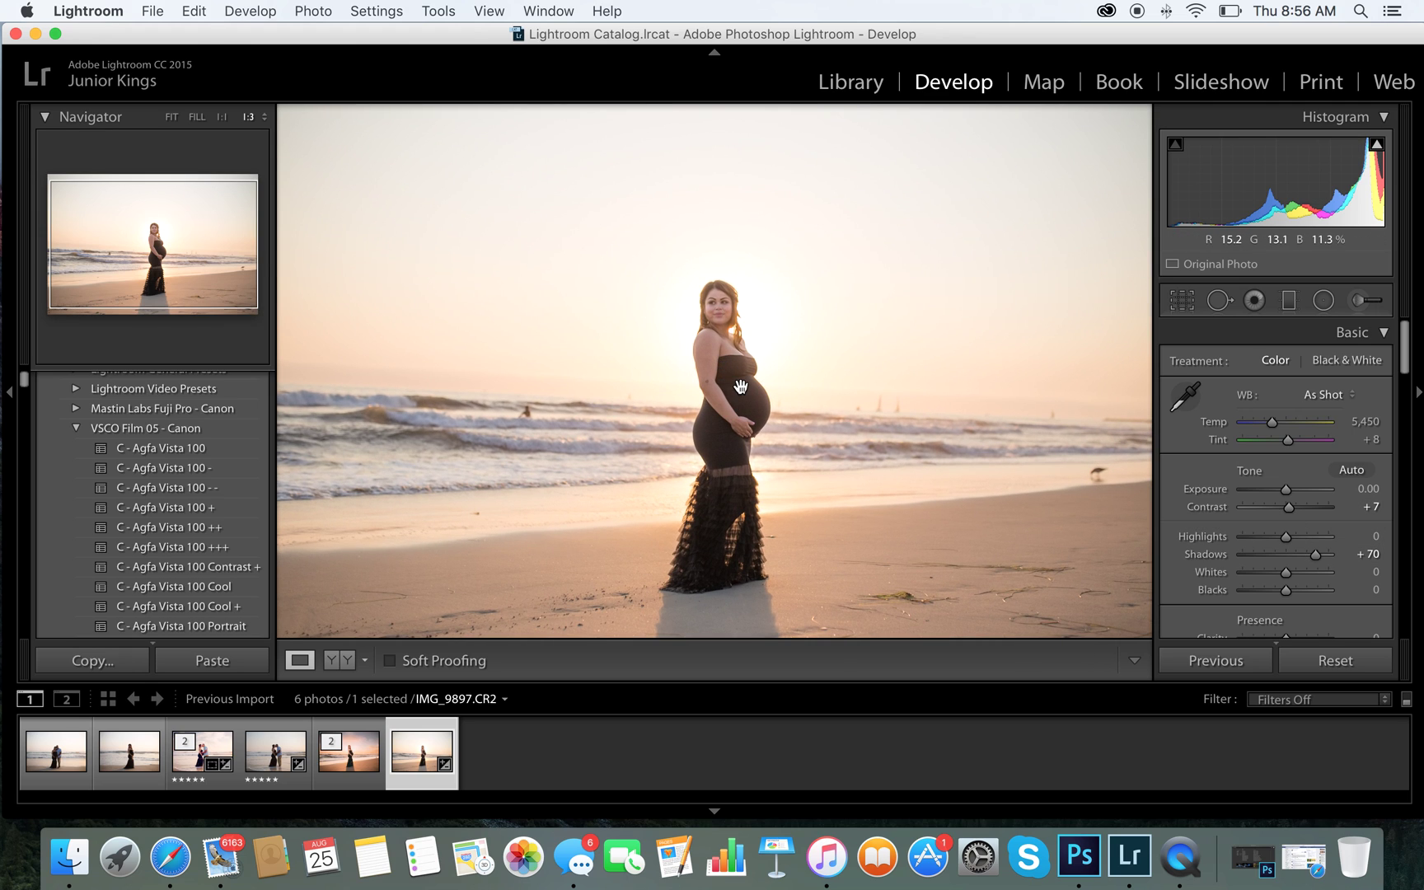
key(super+equal)
key(super+equal)
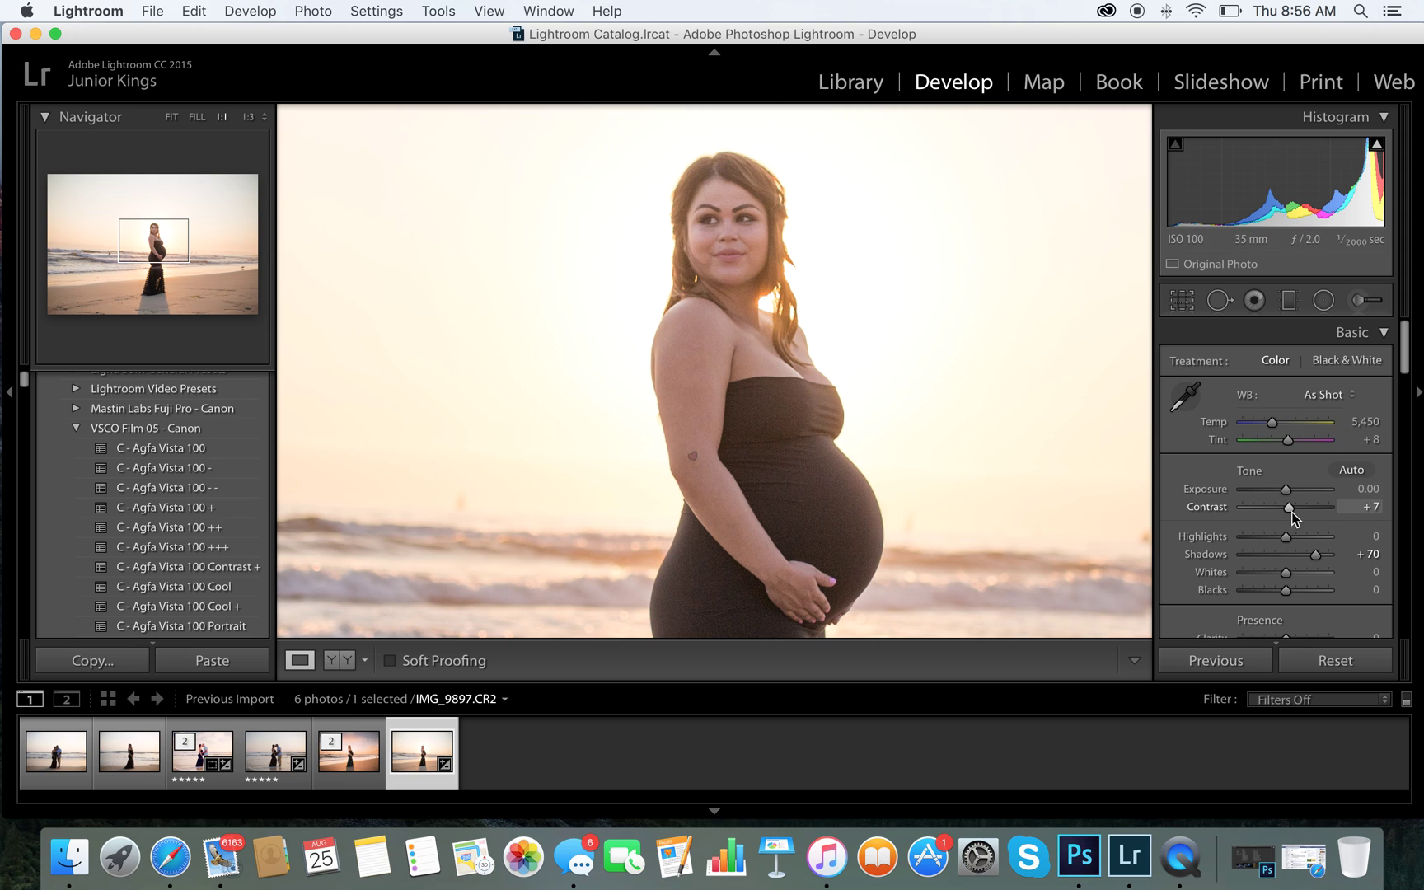
drag(1313, 555, 1309, 556)
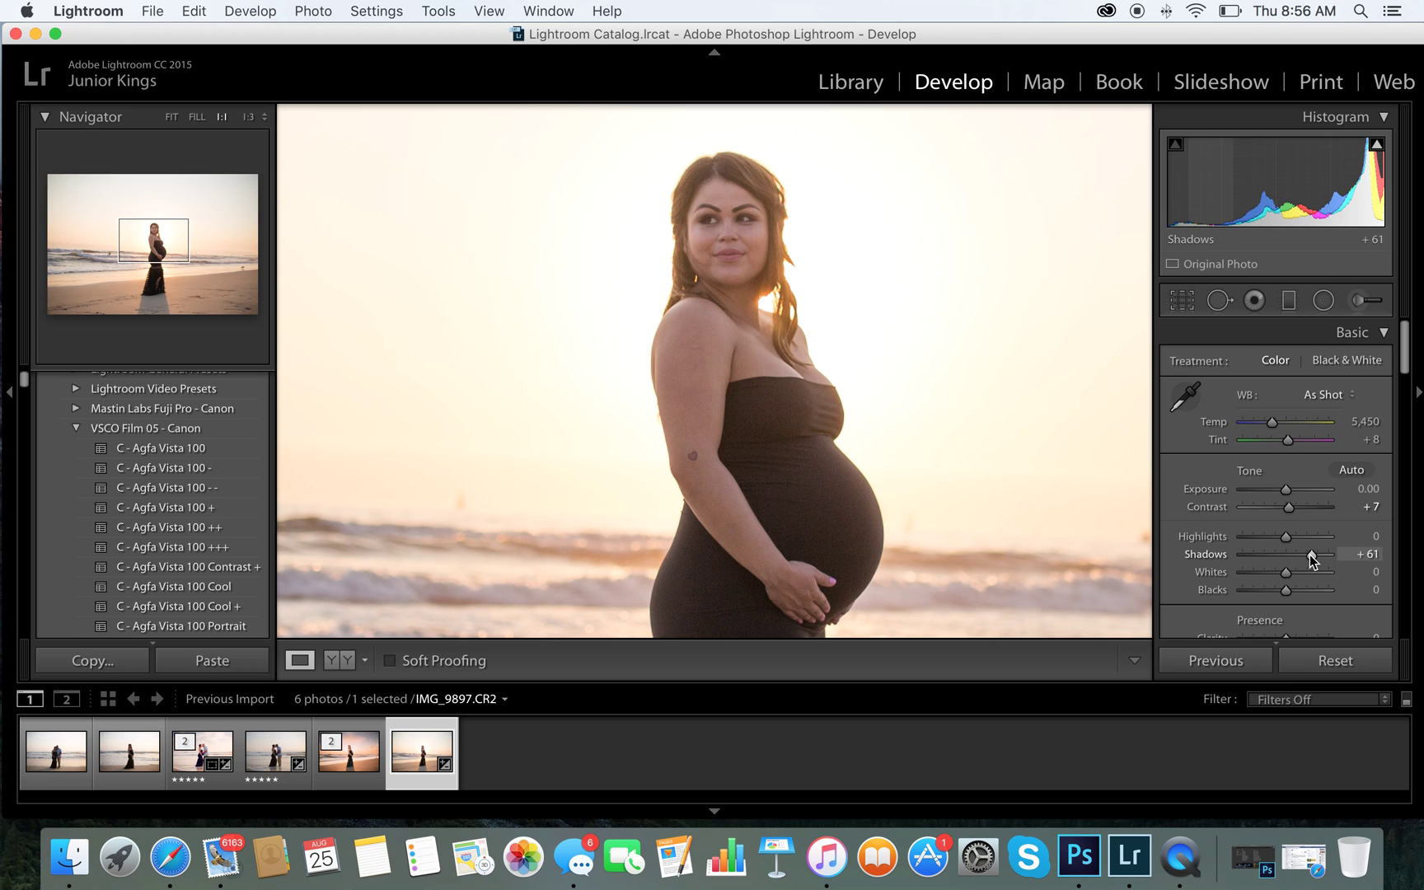
click(802, 283)
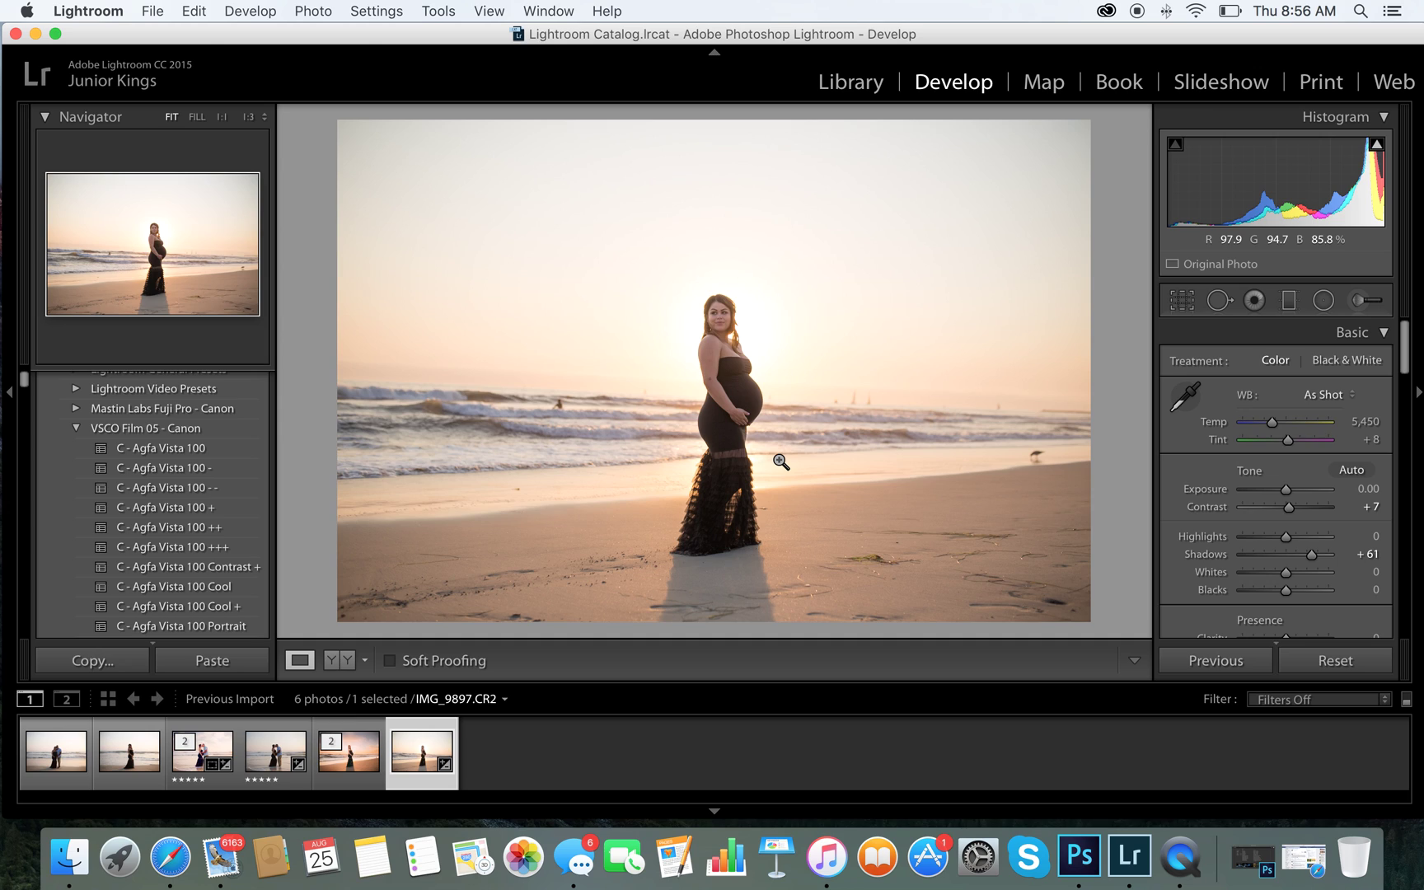
Open the photo in Photoshop and apply a slightly rotated crop that levels the horizon and trims the slanted edges.
key(super+e)
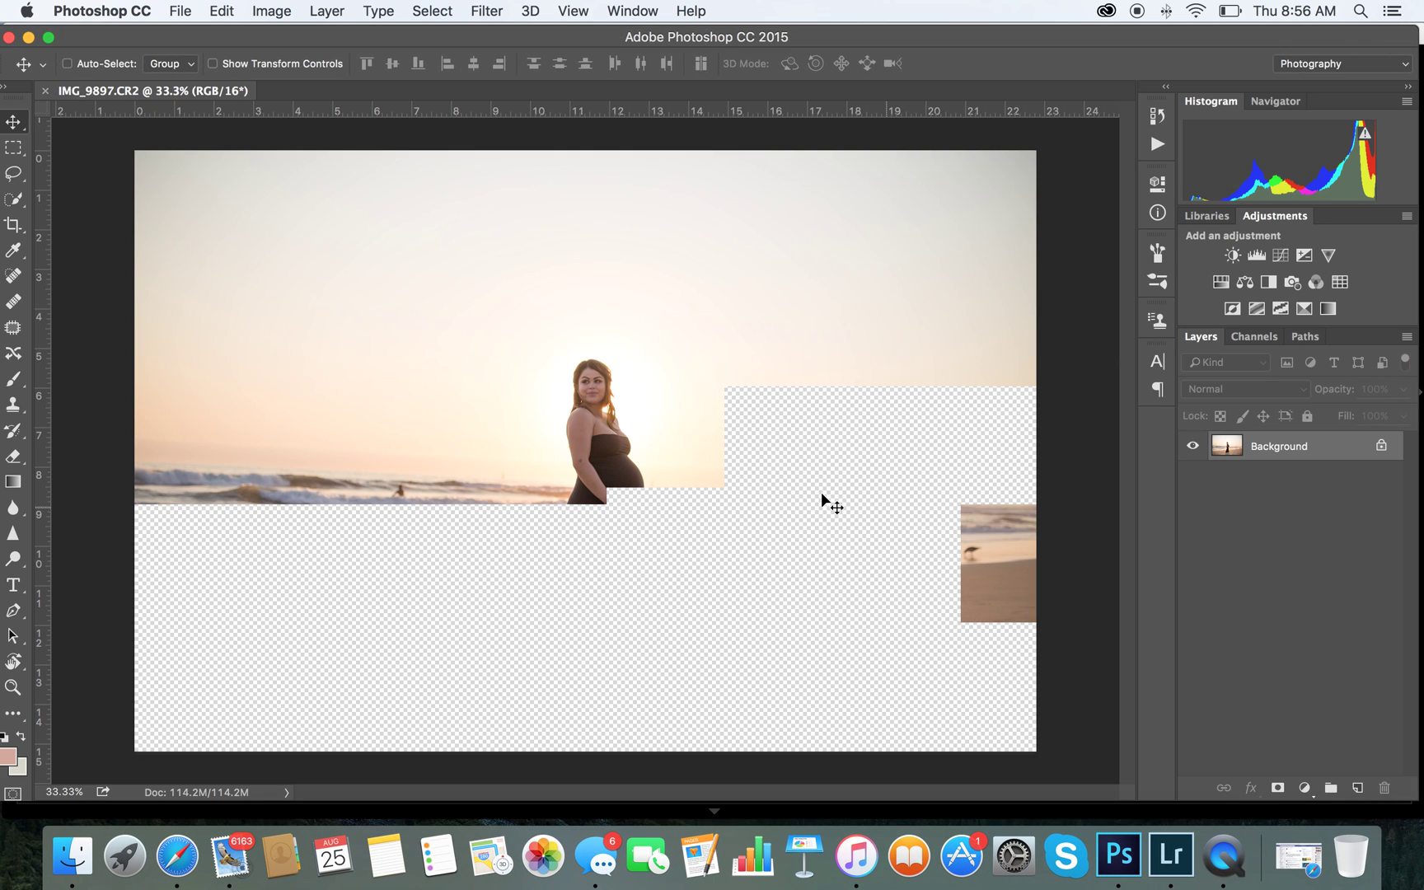
click(19, 227)
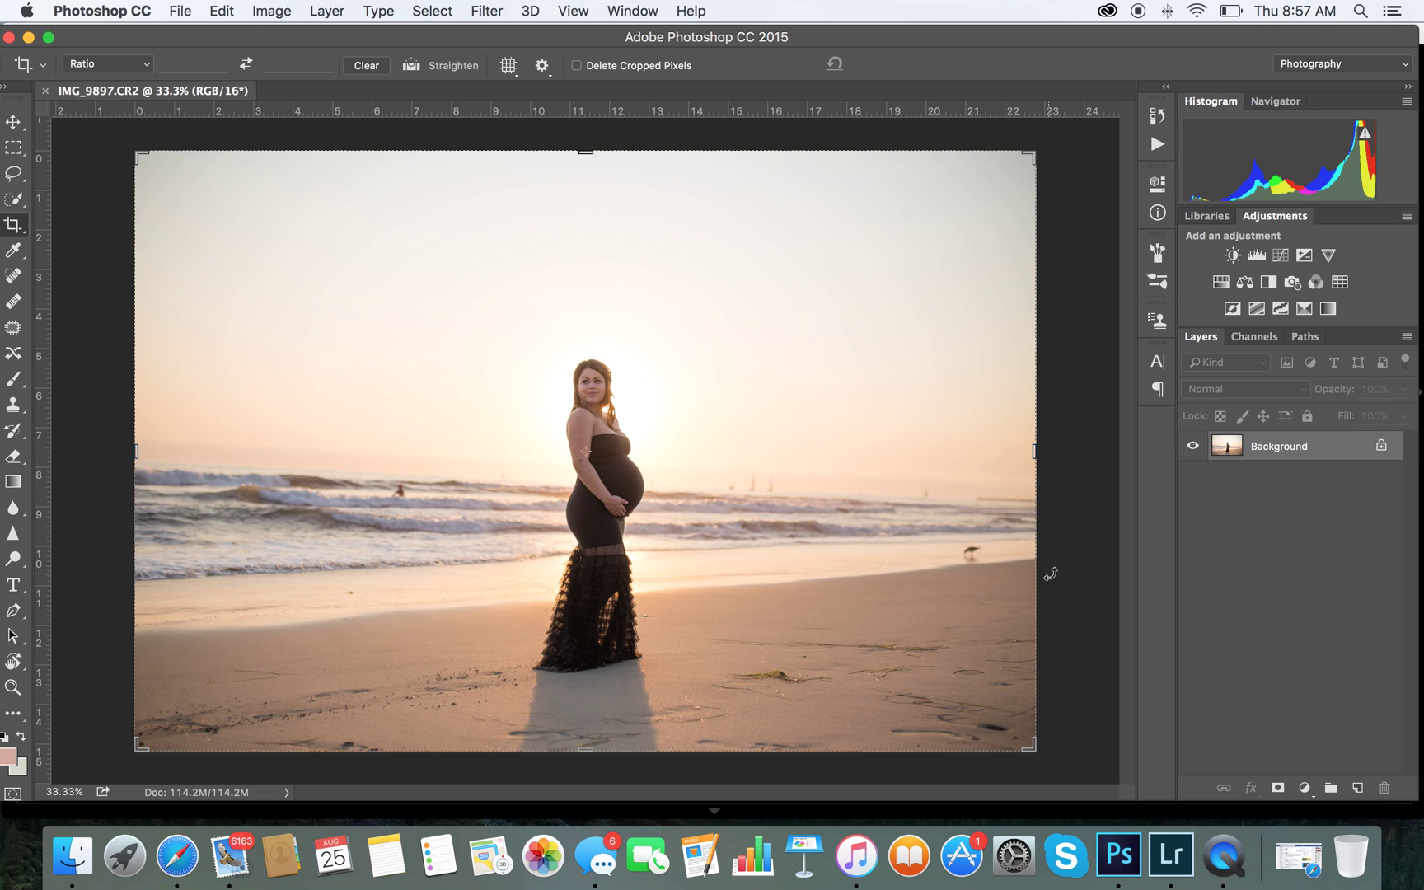
mouse_move(120, 138)
mouse_down()
mouse_move(89, 168)
mouse_move(105, 159)
mouse_up()
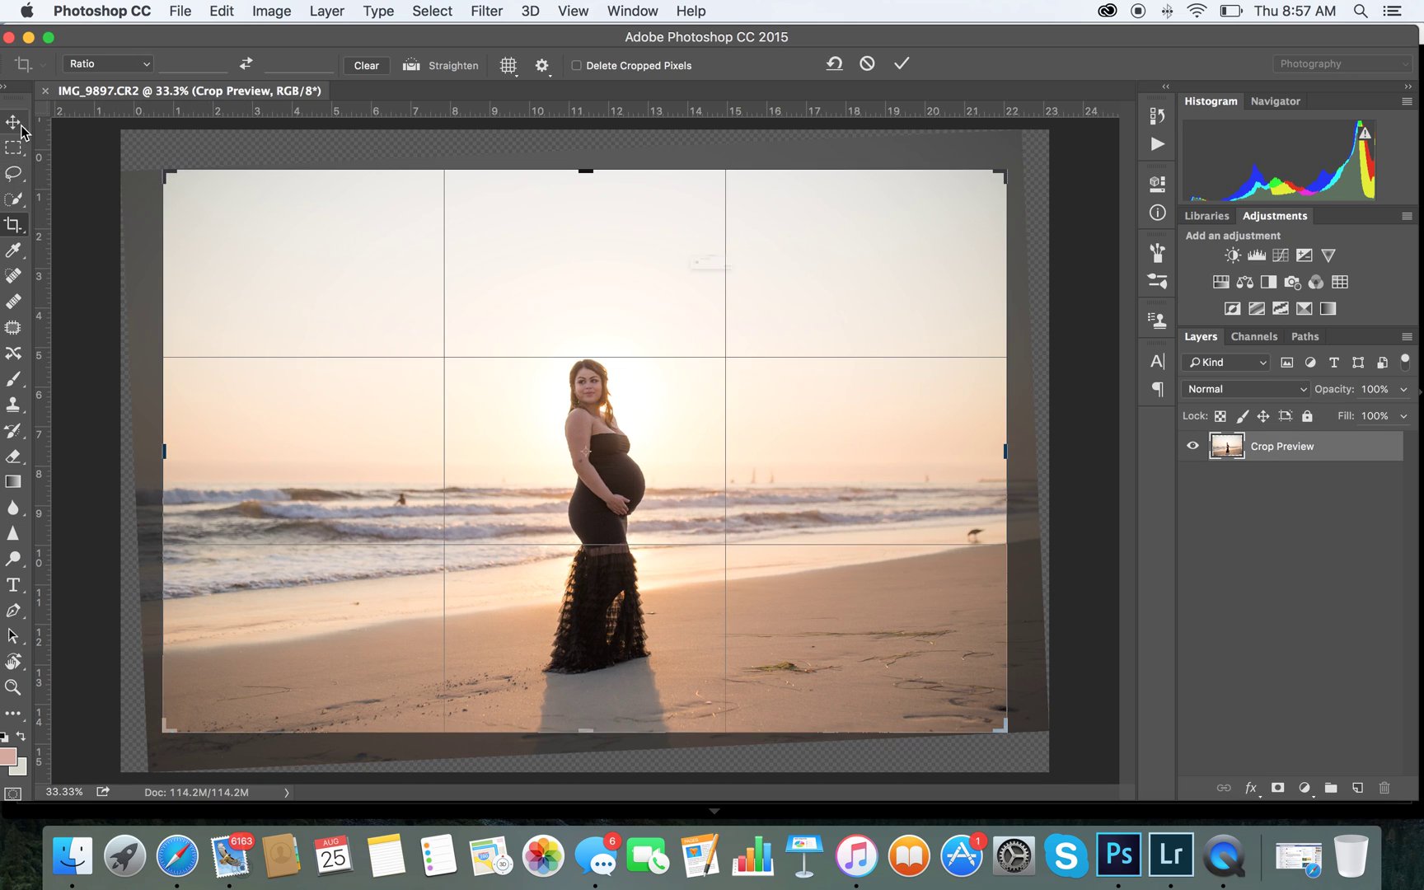
click(21, 127)
click(906, 309)
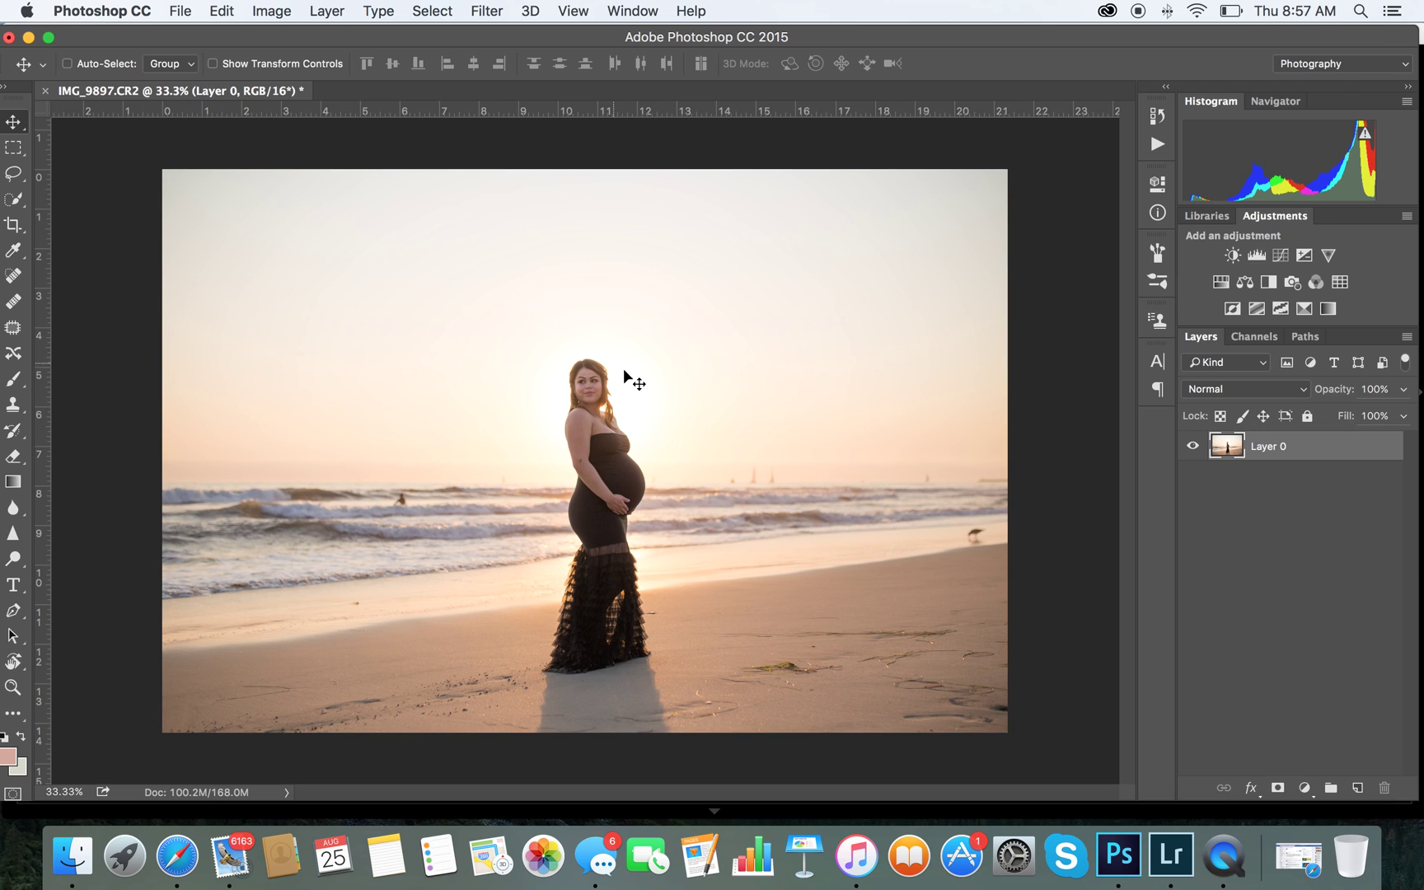
Duplicate the cropped photo layer, keeping the default name Layer 0 copy.
click(1408, 338)
click(1291, 199)
click(901, 343)
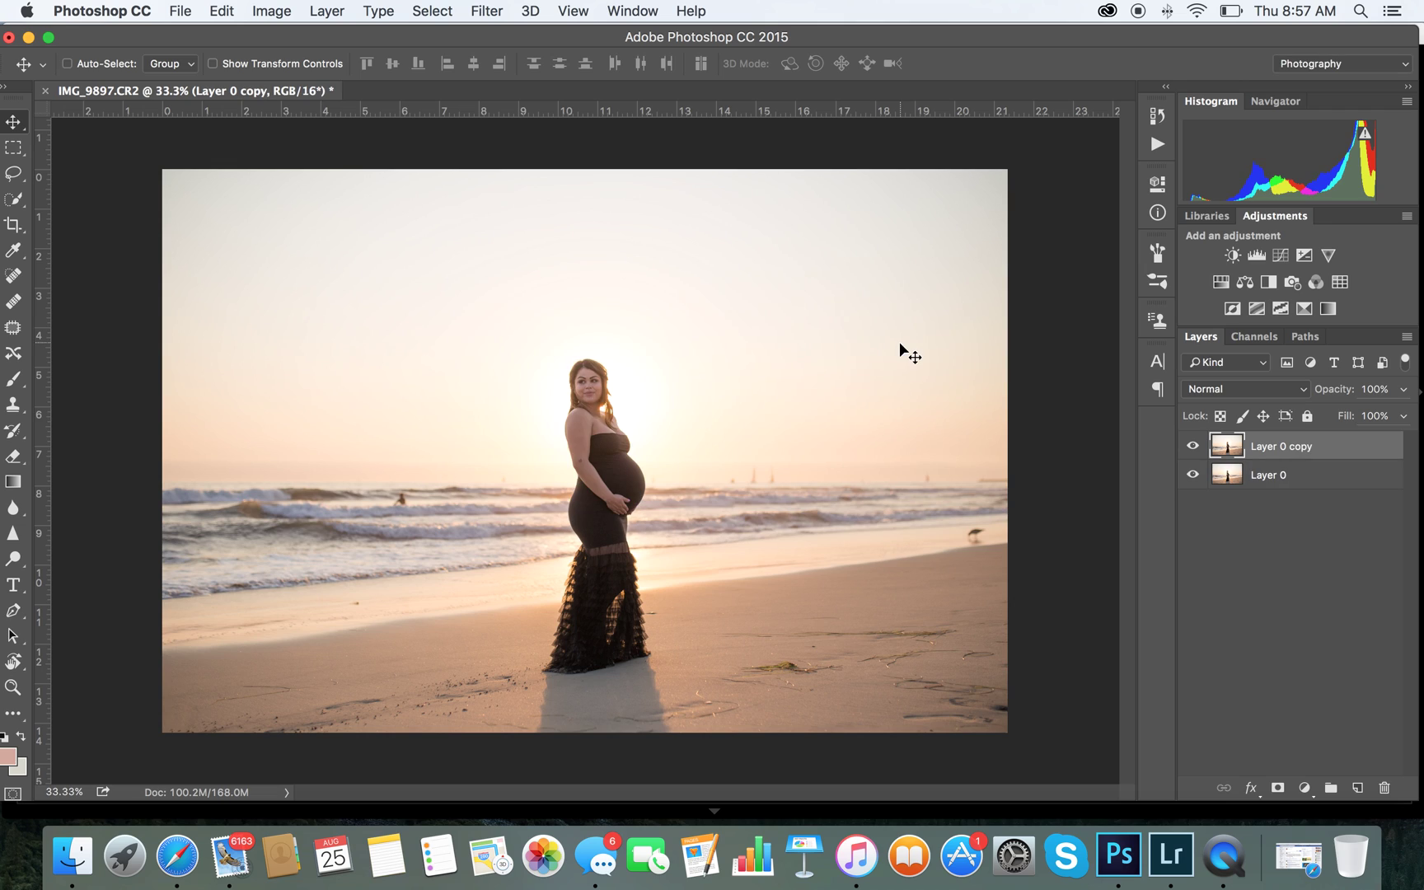
Brighten the woman's face, arm and belly on the copied layer with the Dodge tool, using Midtones range at 50% exposure.
drag(13, 558, 75, 560)
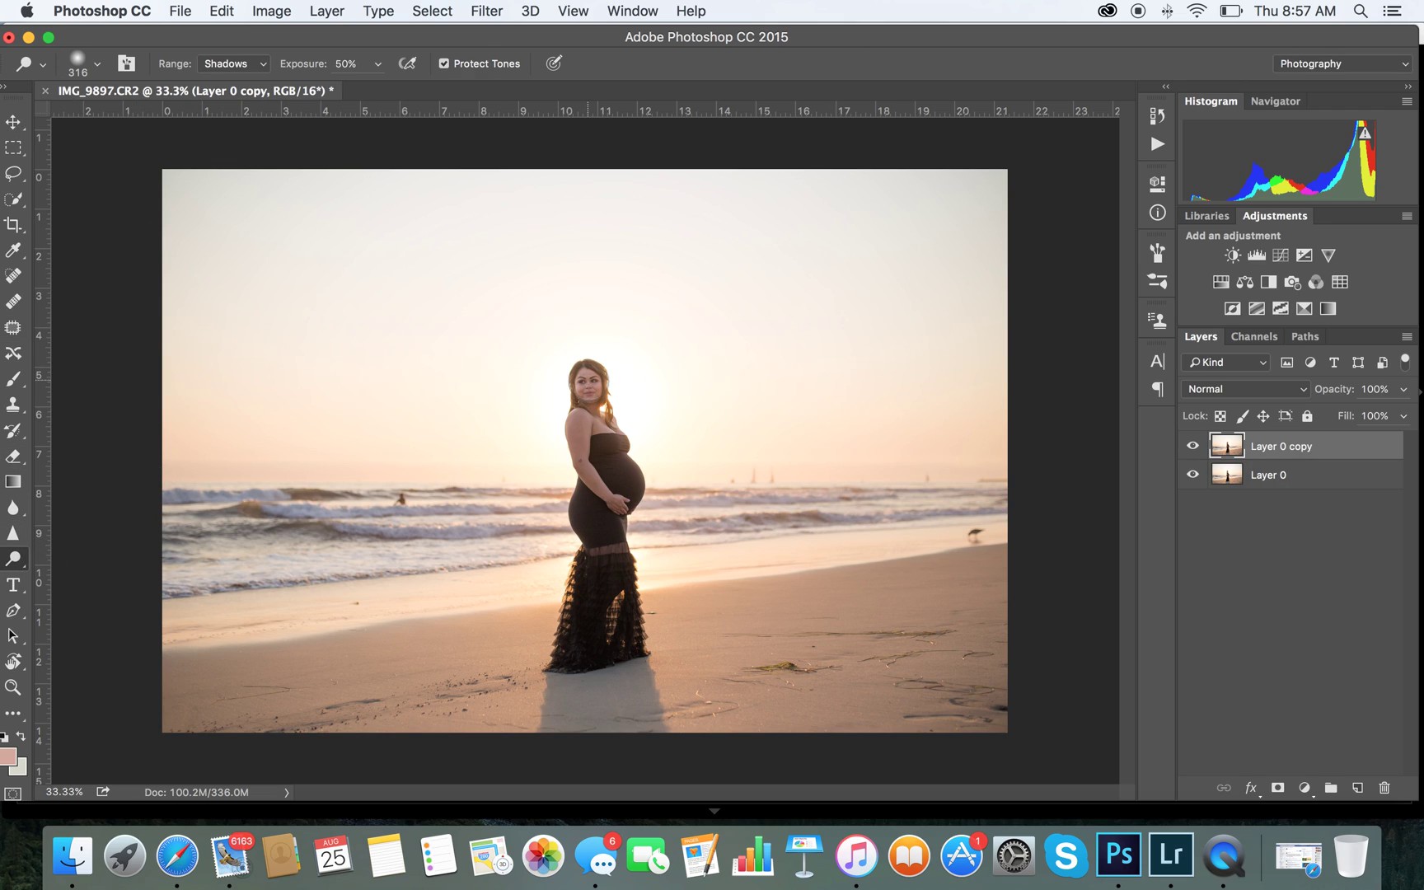
mouse_move(577, 425)
mouse_down()
mouse_move(577, 467)
mouse_move(610, 499)
mouse_up()
click(239, 65)
click(235, 74)
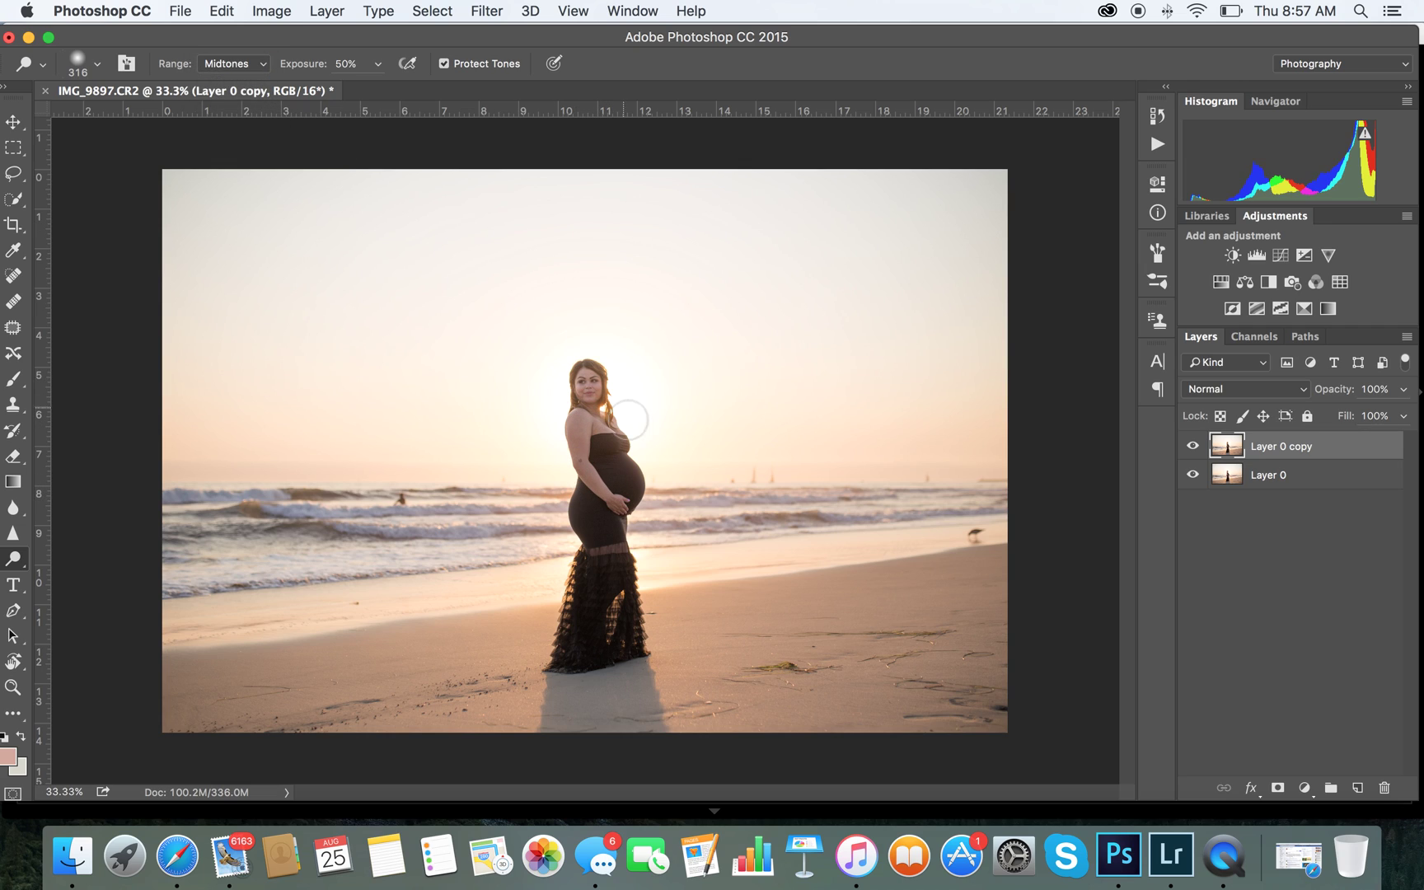
mouse_move(586, 389)
mouse_down()
mouse_move(580, 449)
mouse_move(619, 503)
mouse_move(610, 415)
mouse_move(583, 400)
mouse_move(590, 410)
mouse_move(607, 395)
mouse_move(566, 419)
mouse_move(571, 454)
mouse_move(627, 517)
mouse_up()
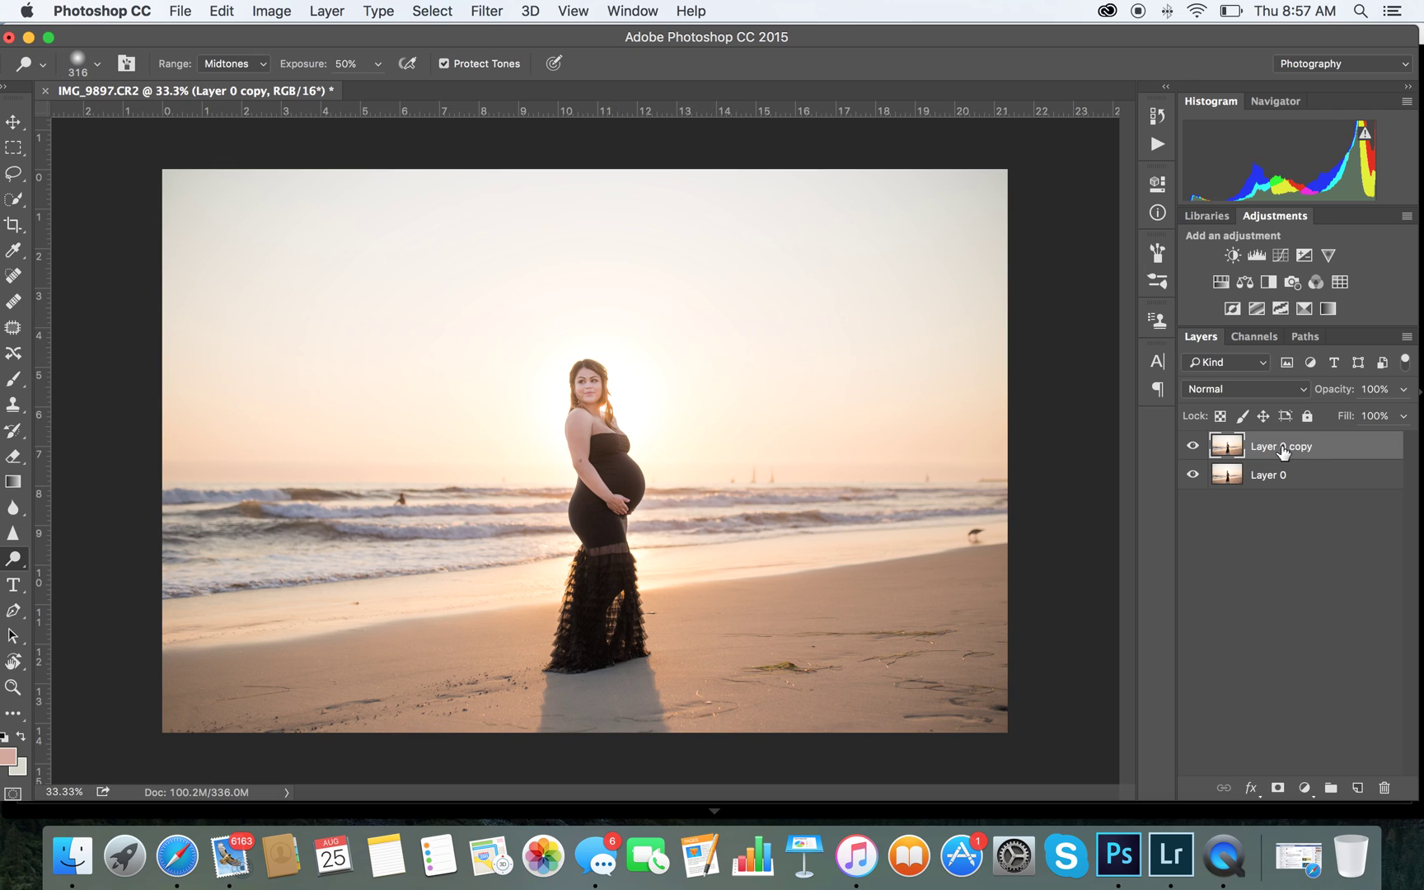
Soften the dodging by setting the copied layer's opacity to 79% and its fill to 80%.
click(1194, 446)
click(1195, 446)
drag(1404, 417, 1403, 409)
click(1403, 389)
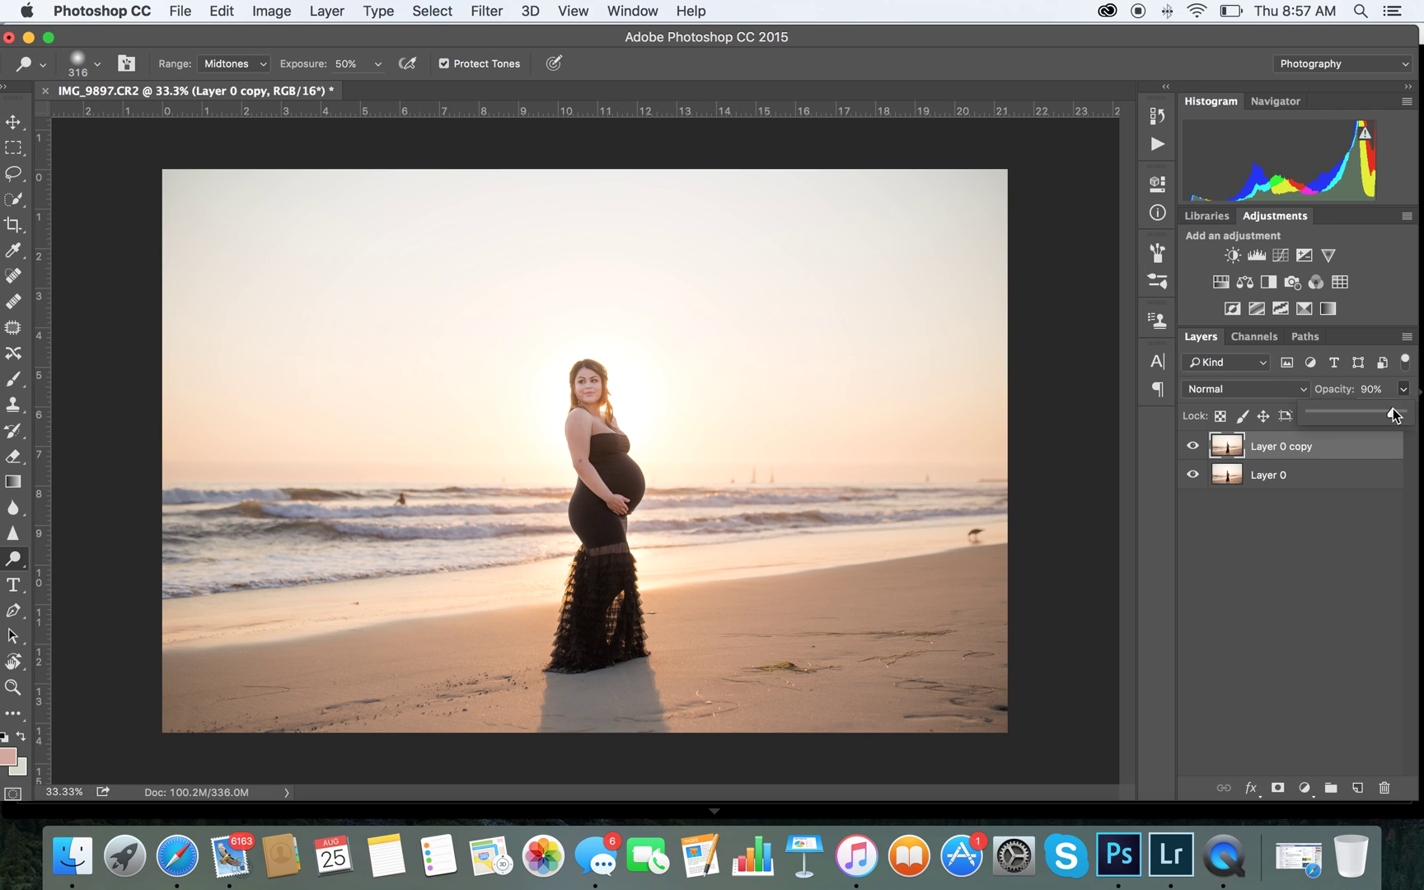
click(1193, 447)
click(1192, 446)
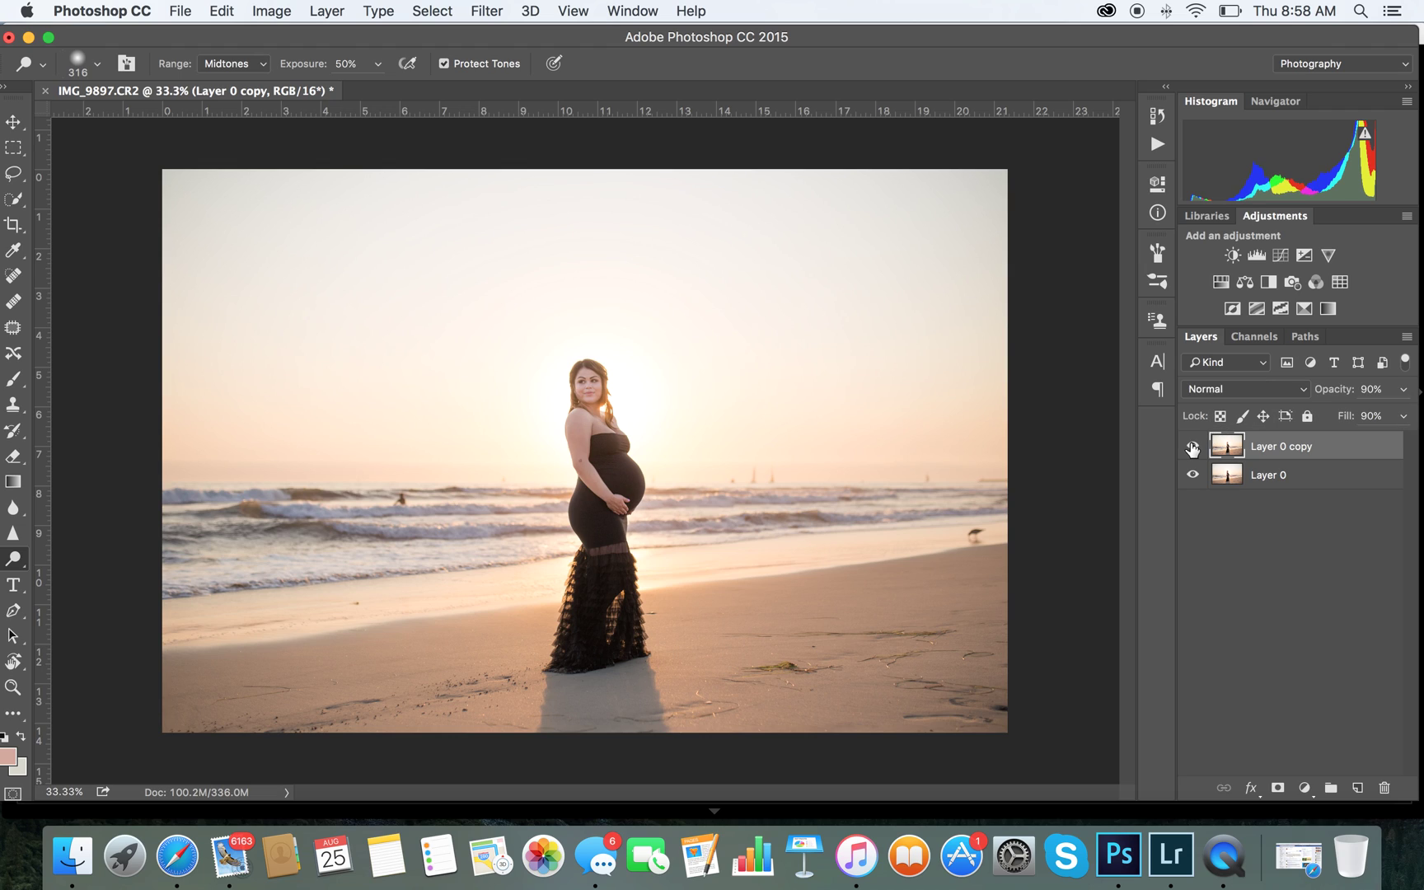
click(1399, 392)
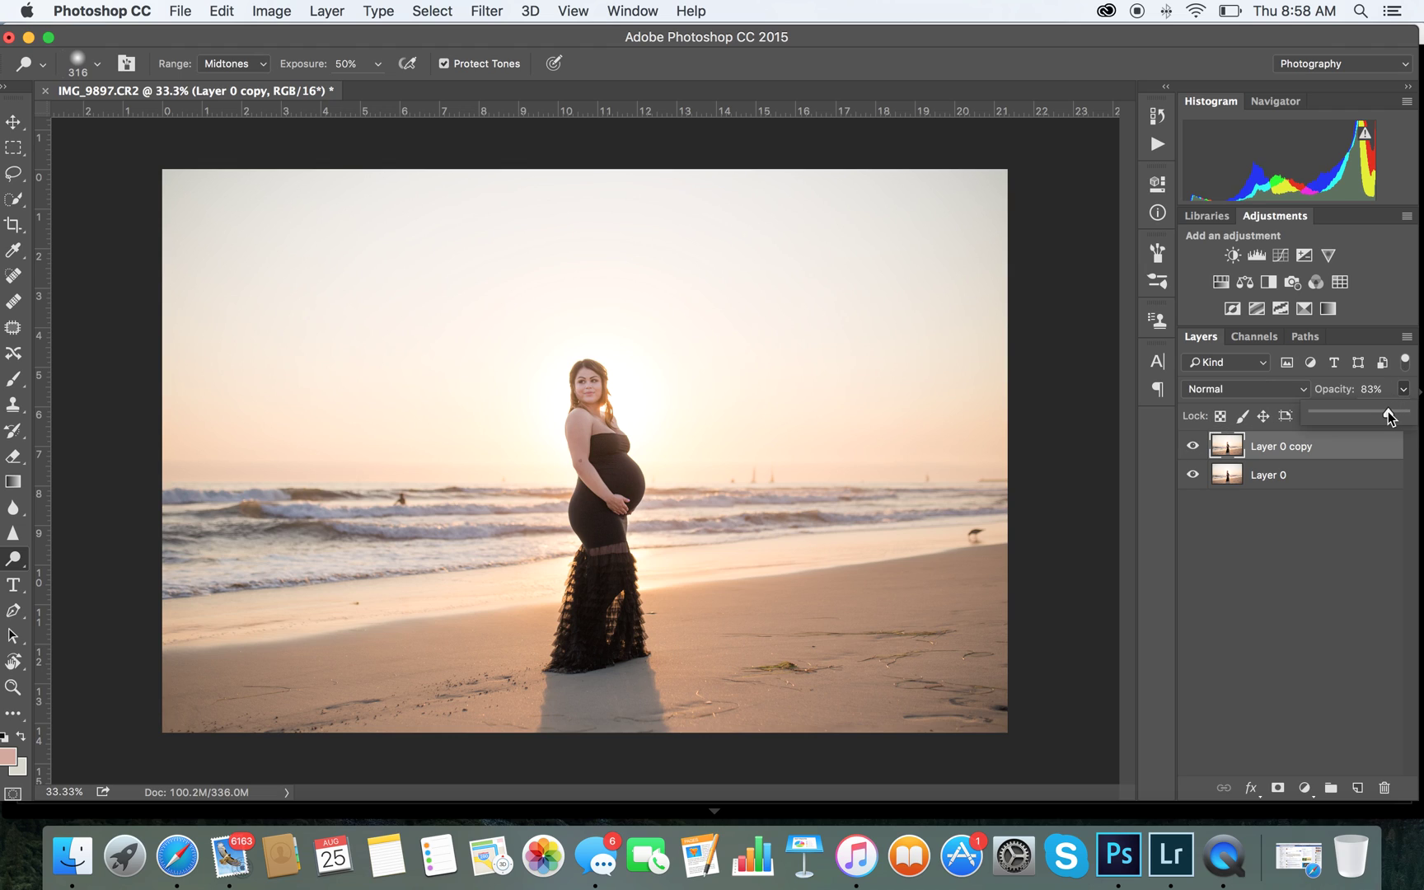
click(1411, 435)
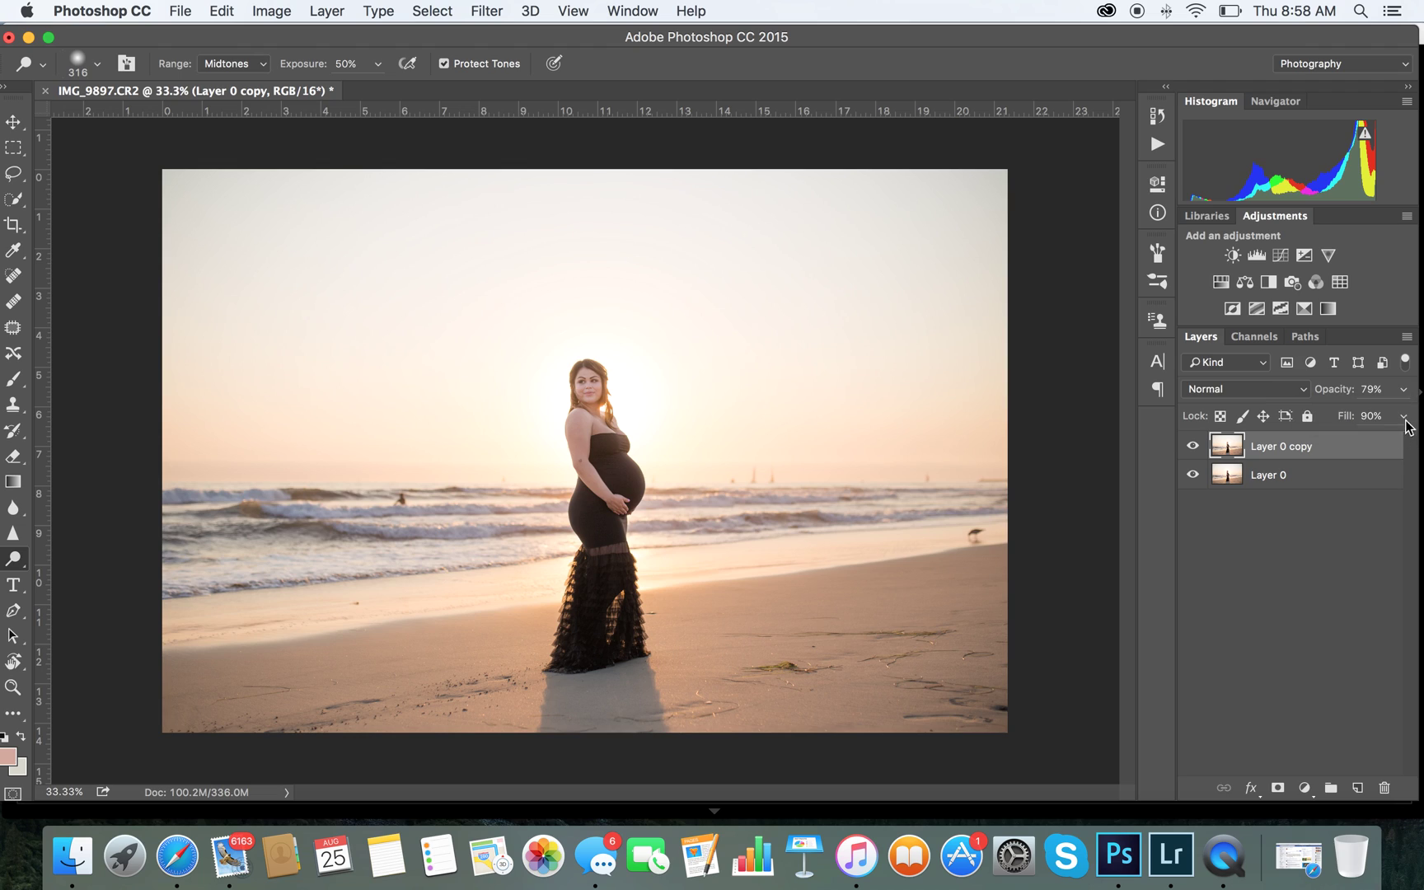
click(1403, 416)
drag(1400, 439, 1389, 445)
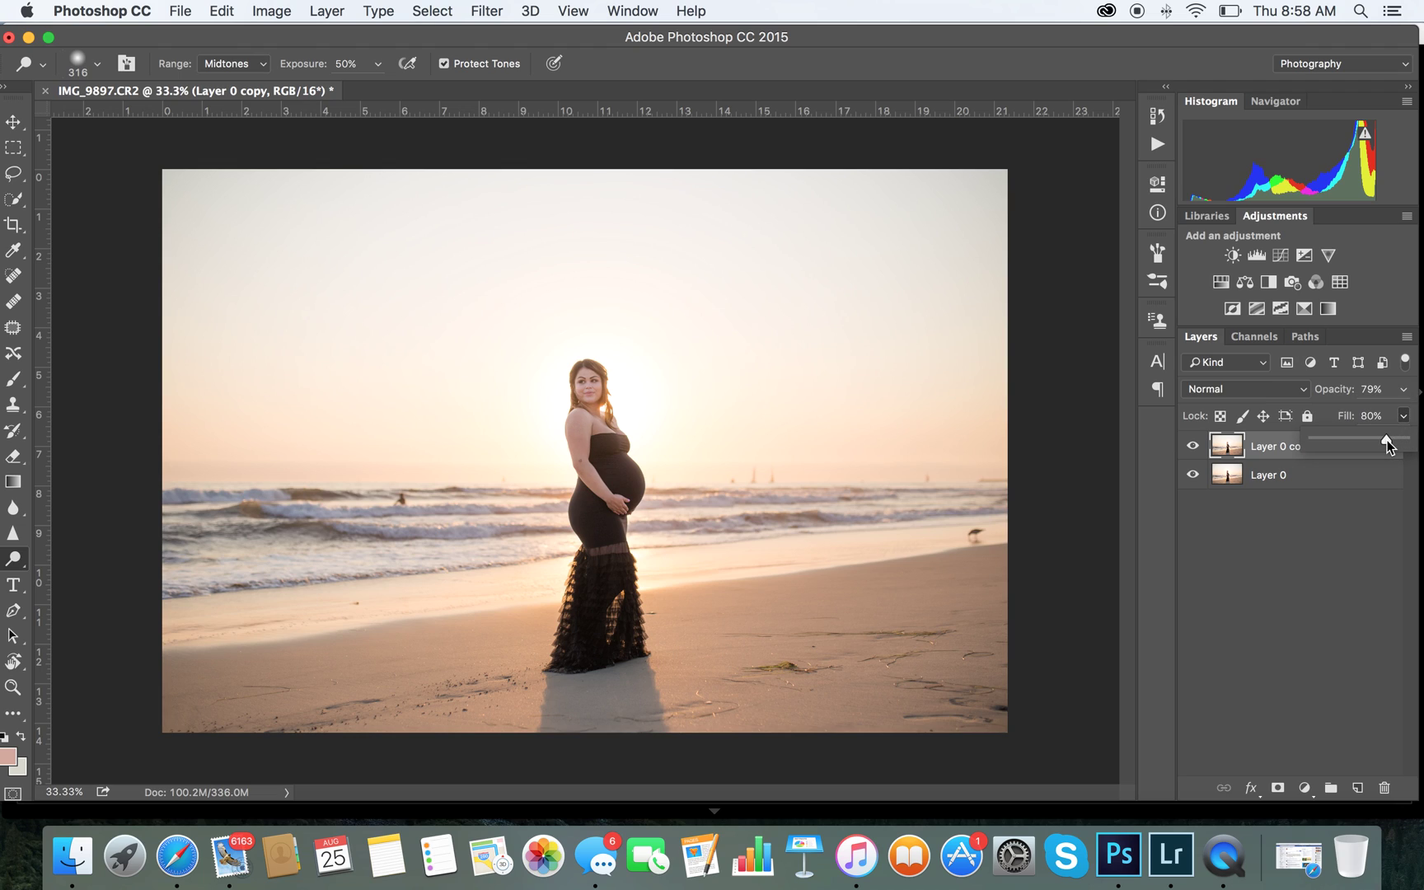
Compare the photo with and without the dodged copy, and merge the two visible layers into one.
click(1191, 448)
click(1192, 448)
click(1408, 338)
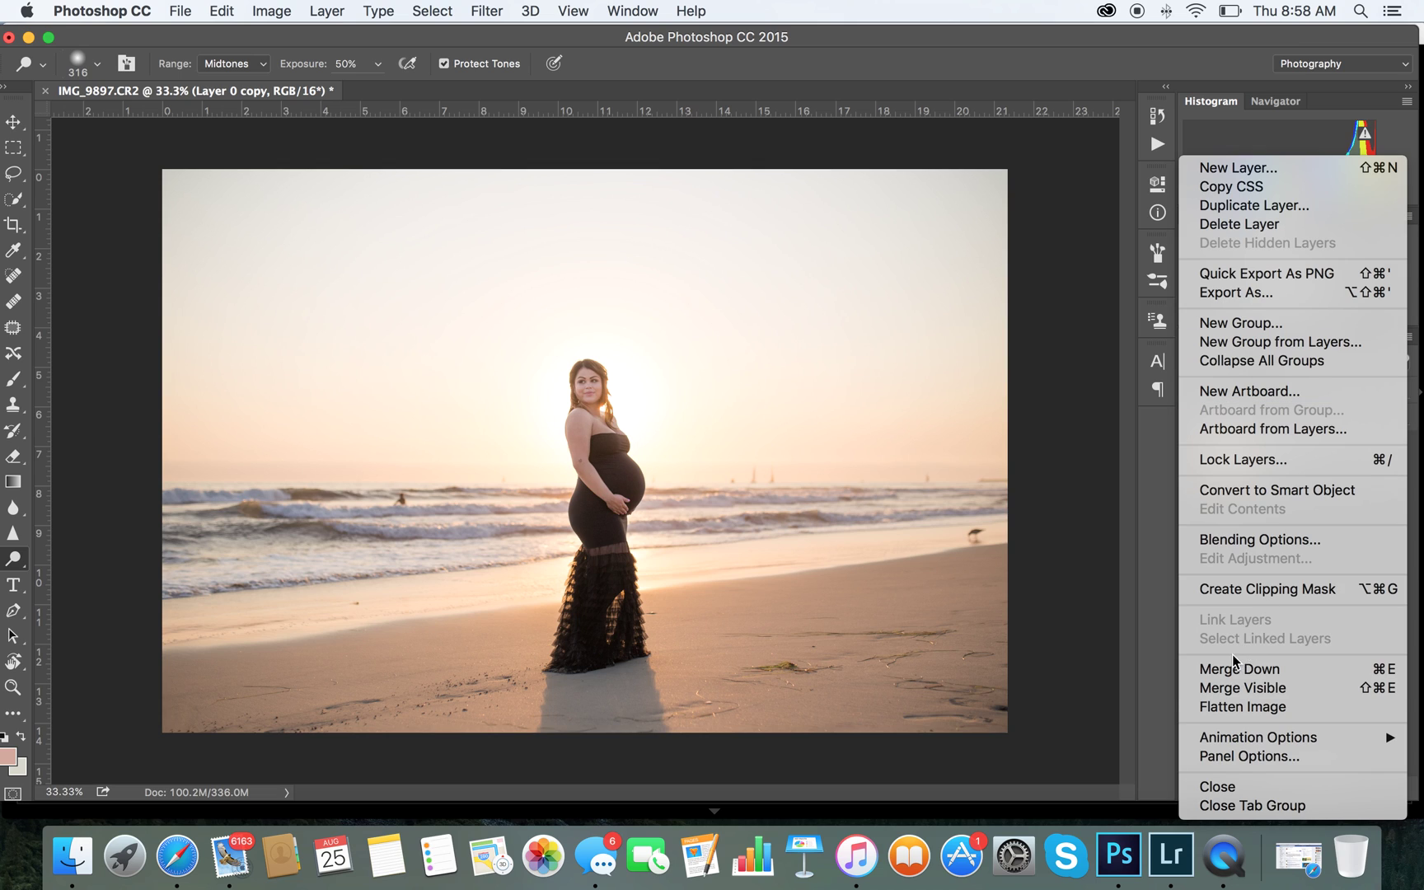
click(1198, 591)
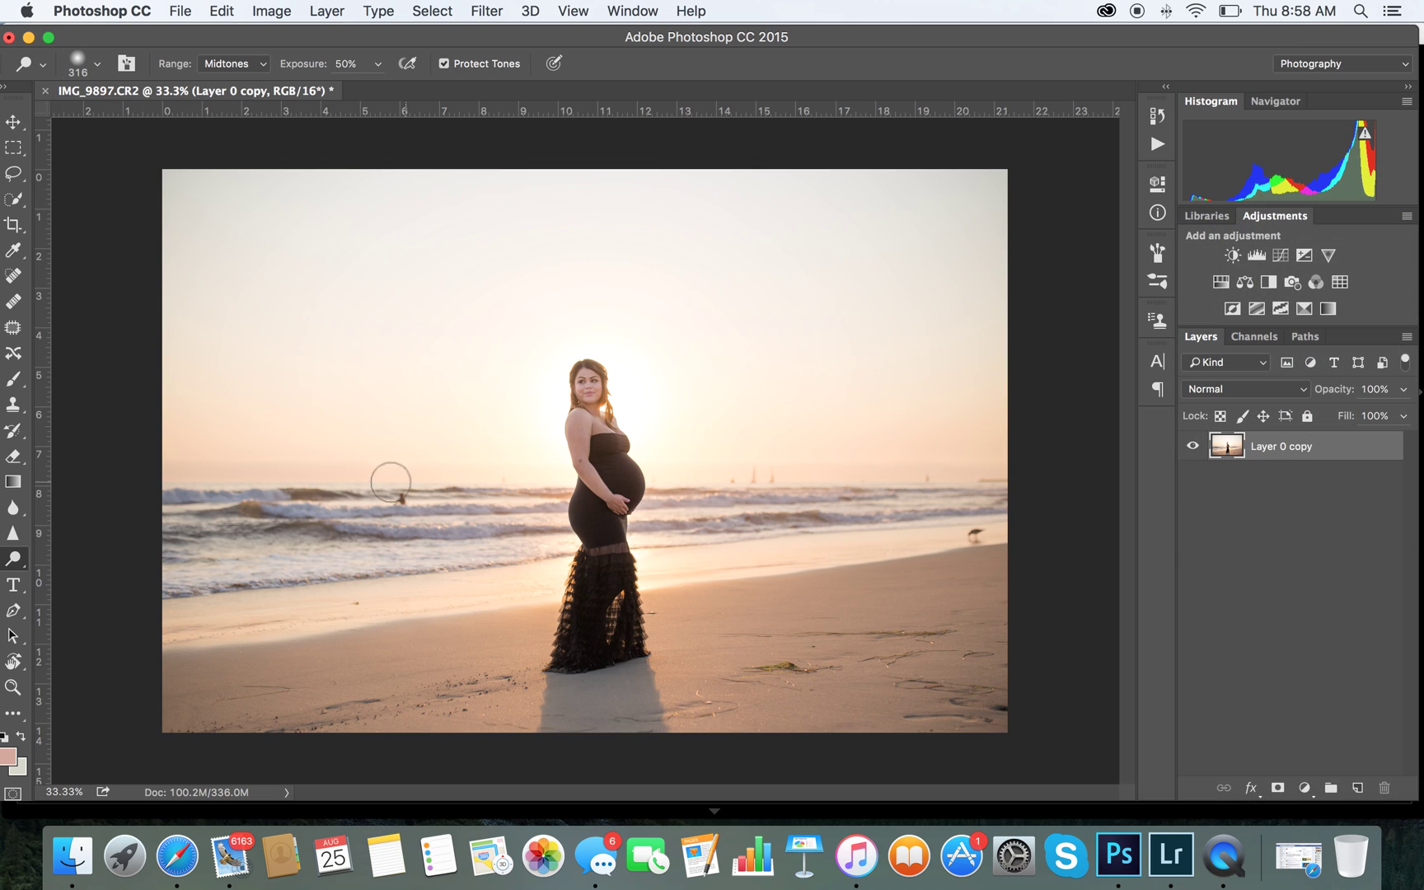
Place sunset8.jpg from the desktop into the photo document as a new layer.
drag(83, 42, 290, 40)
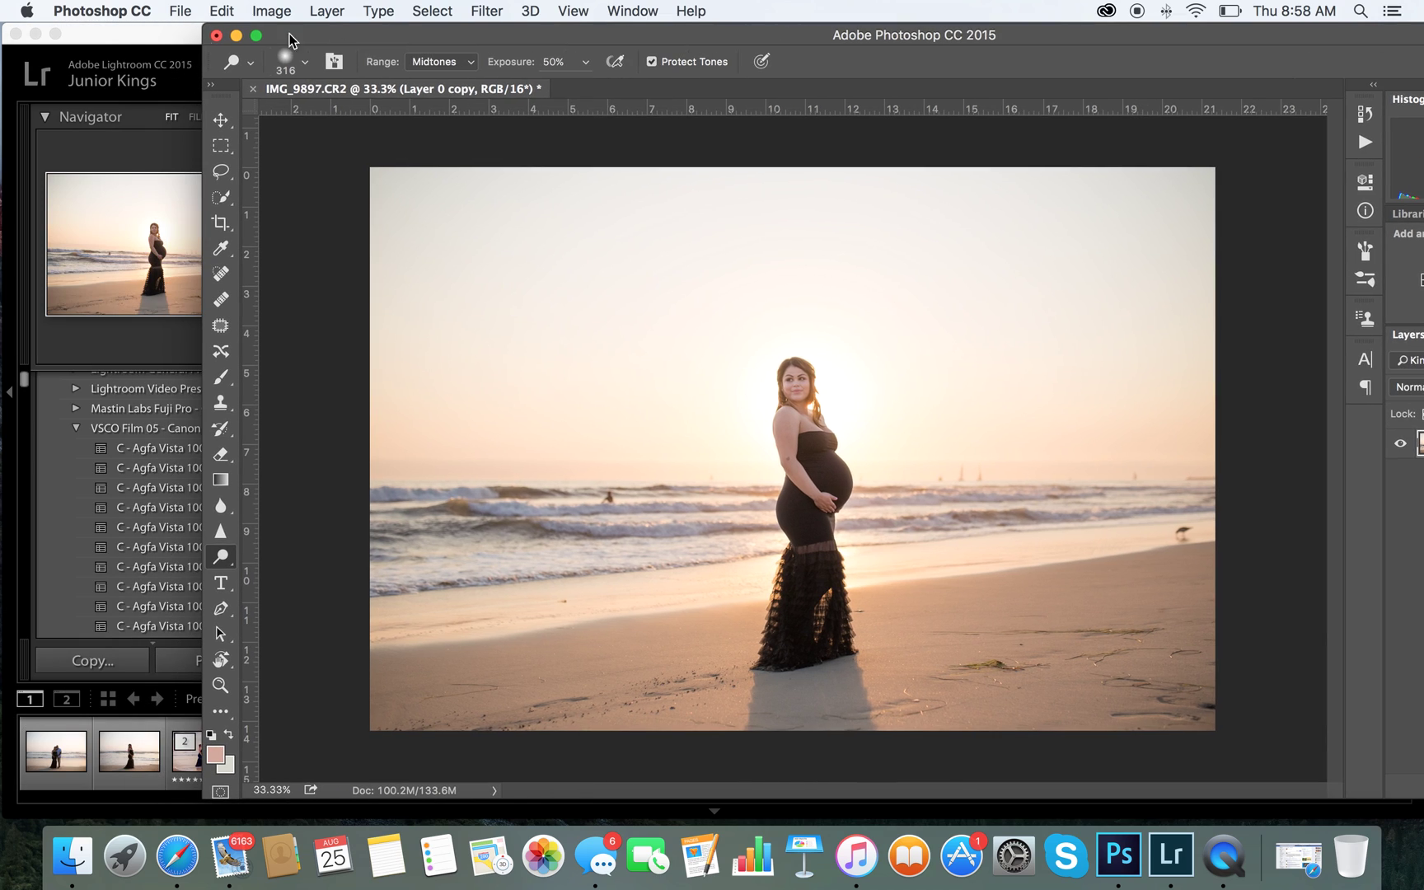
click(35, 33)
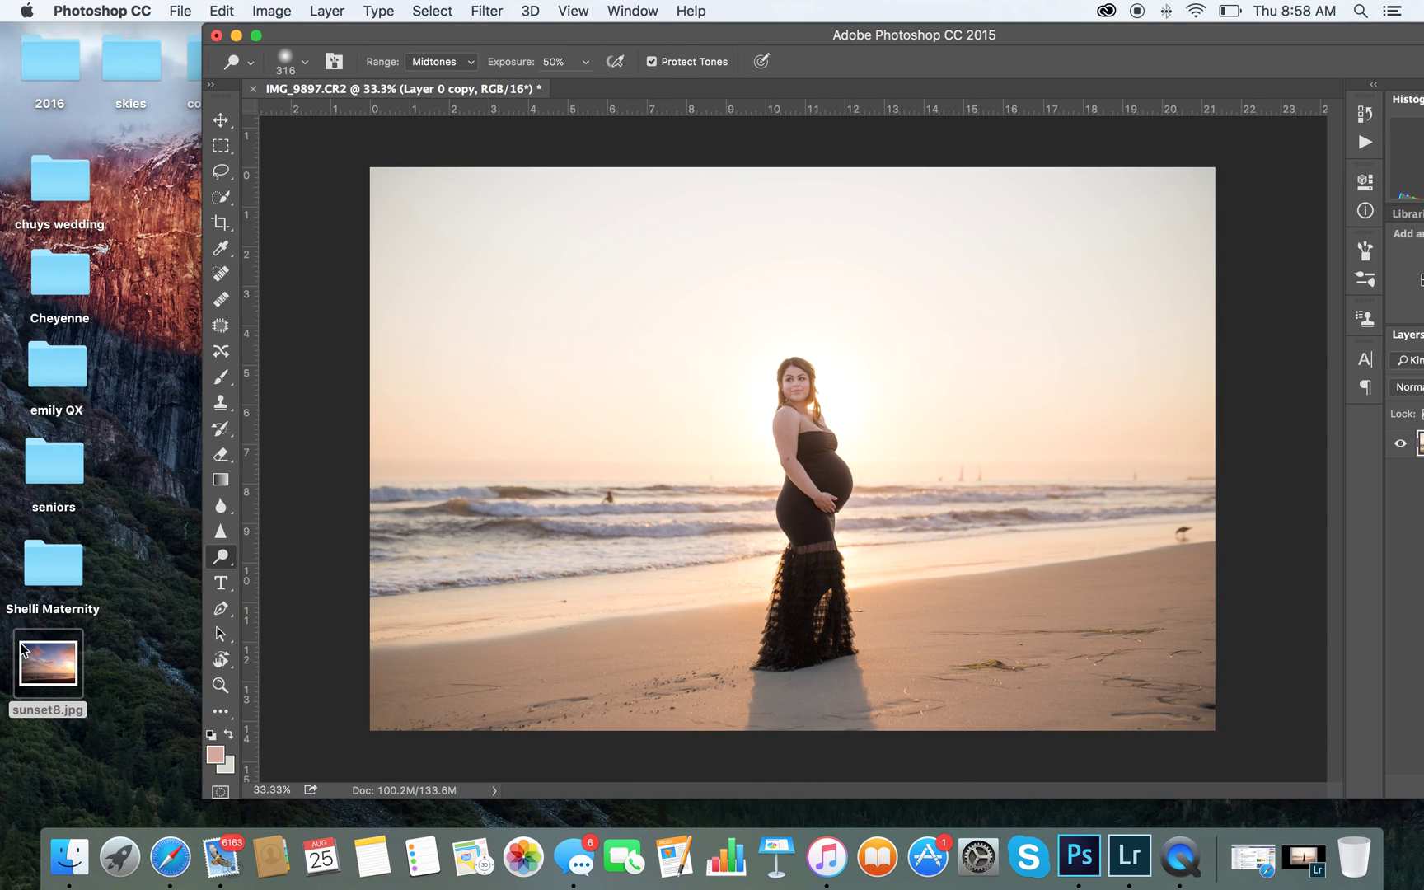
drag(69, 673, 528, 445)
drag(758, 37, 525, 31)
drag(535, 31, 555, 24)
Set the sunset8 layer's blend mode to Multiply.
click(1228, 390)
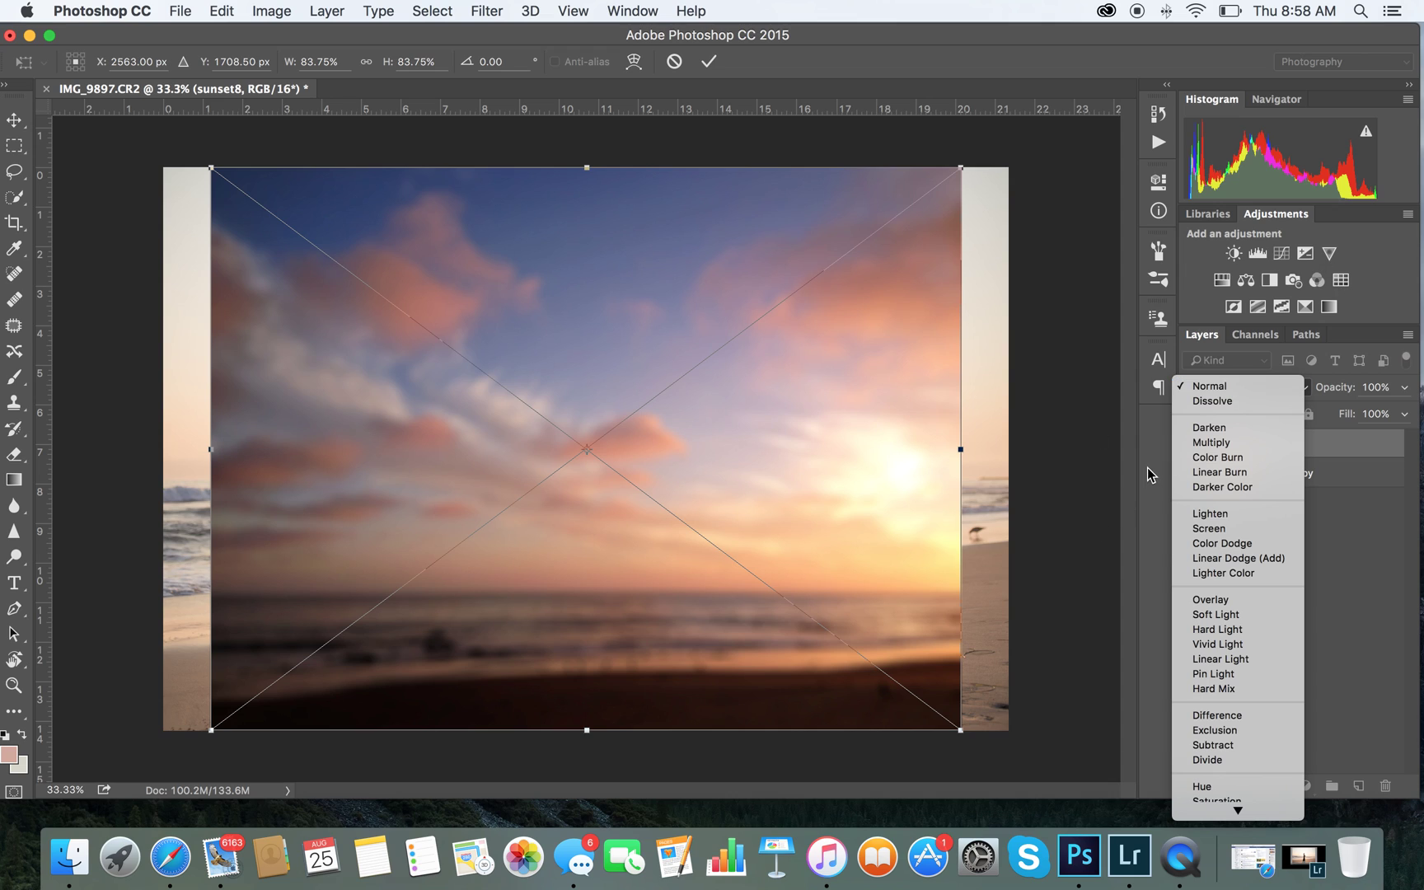
click(1148, 475)
click(1237, 396)
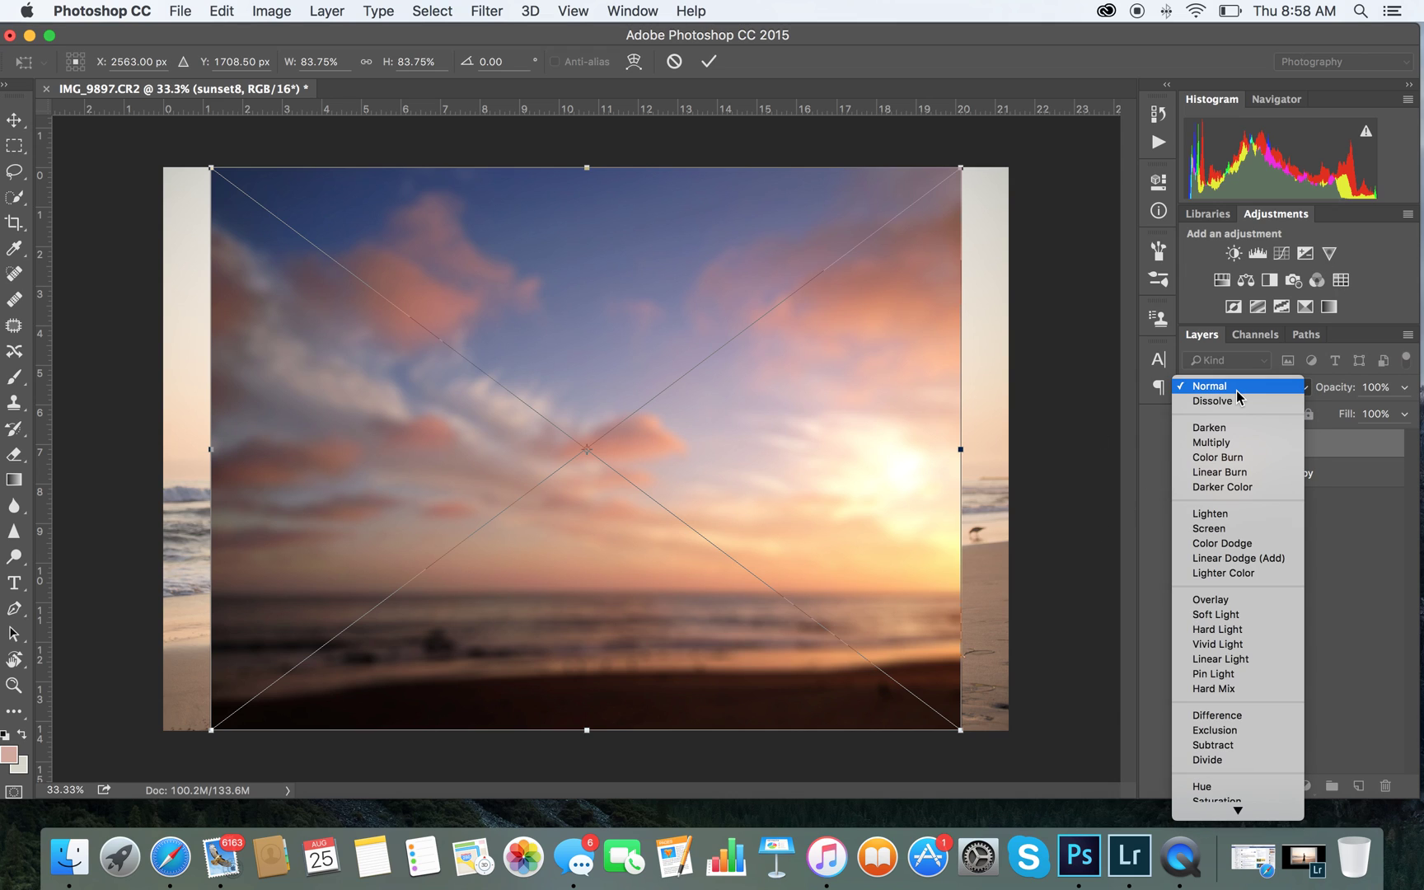
click(1228, 444)
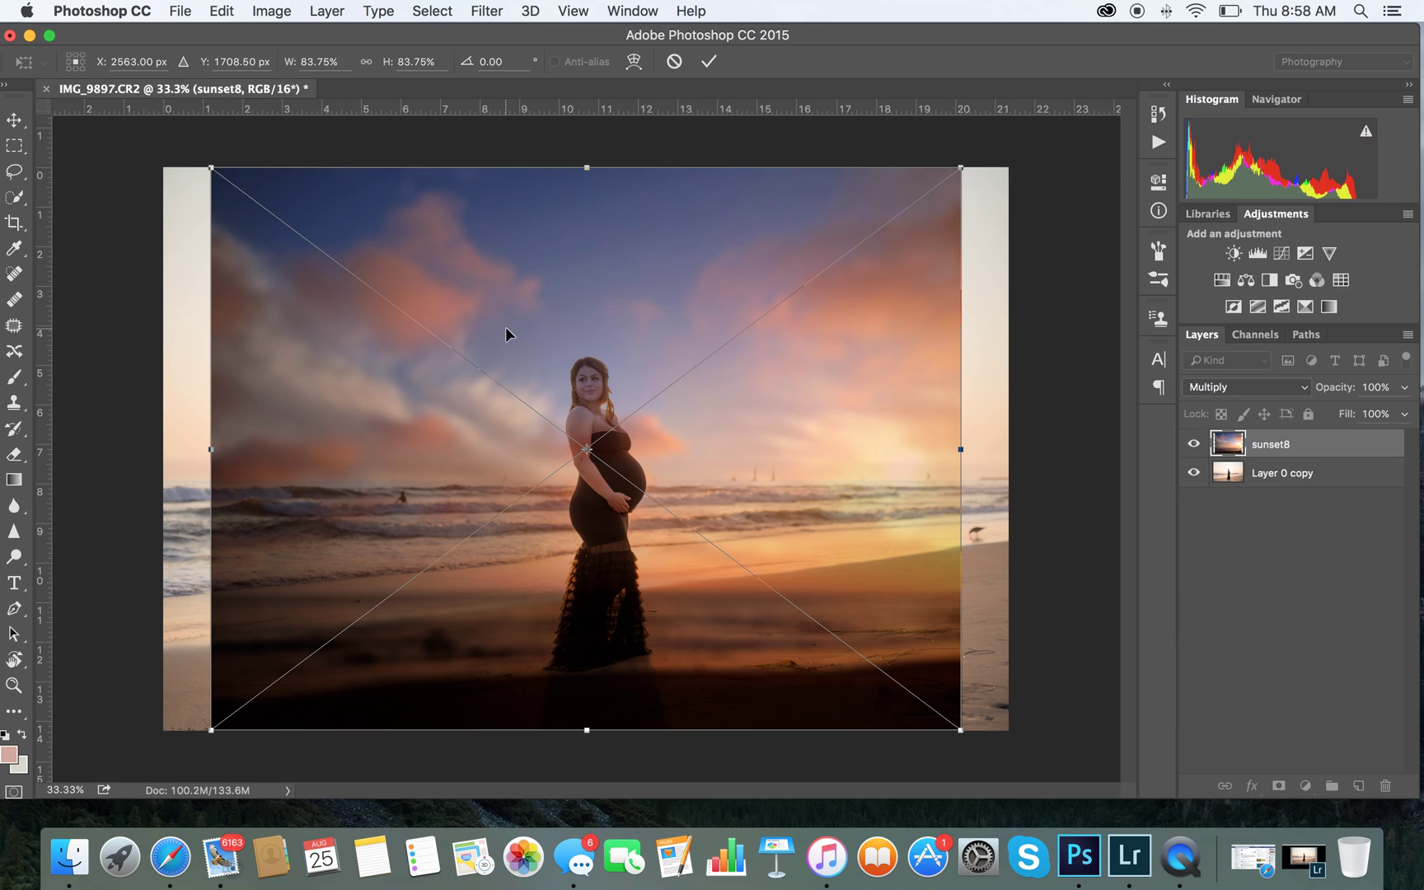
Shift the sunset8 image over the left part of the photo, resize it to about 80.79% width and 71.23% height, and commit the placement.
drag(426, 257, 126, 219)
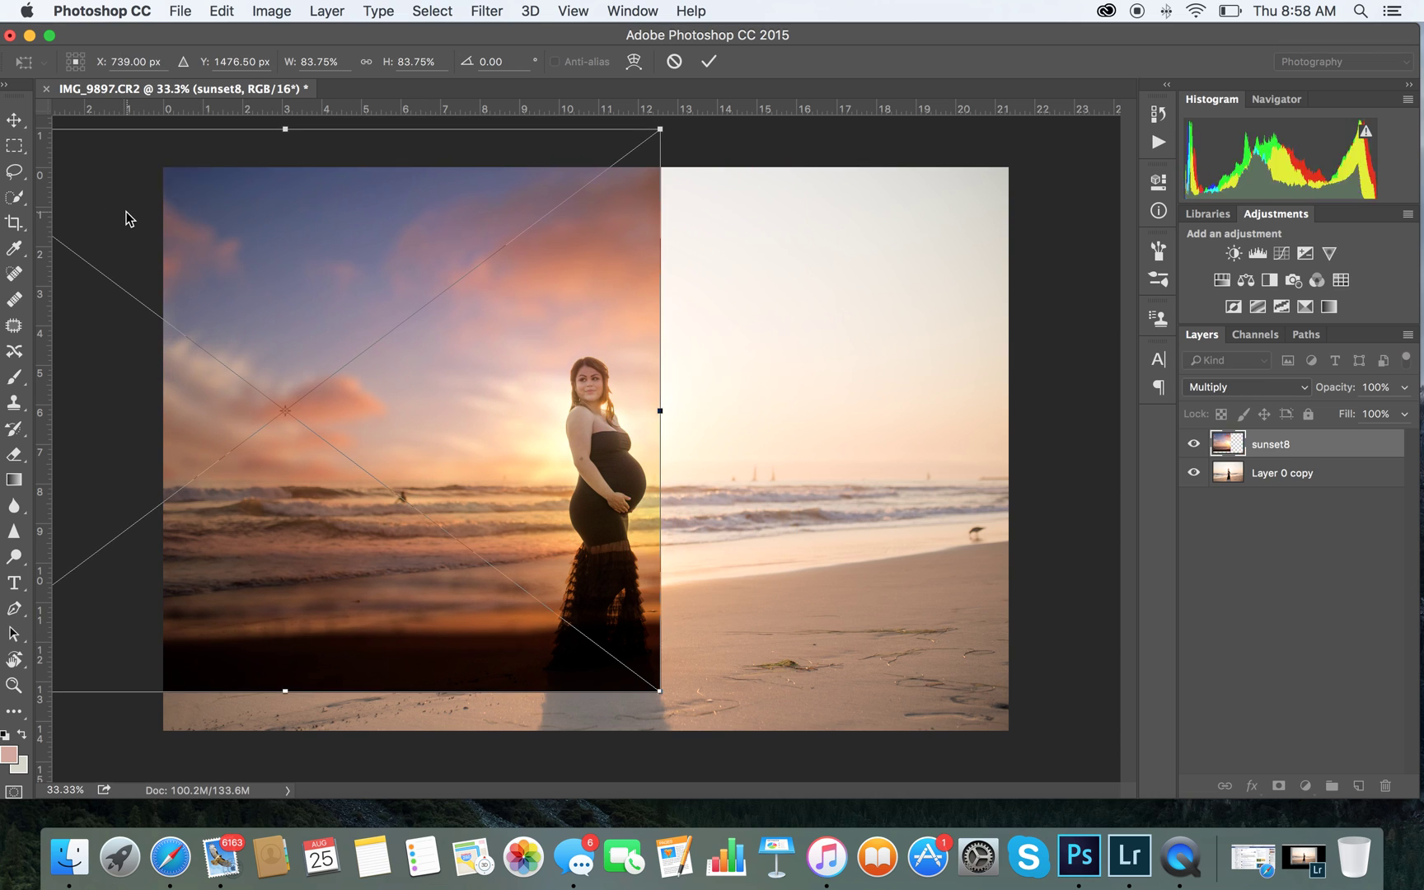
drag(660, 698, 633, 609)
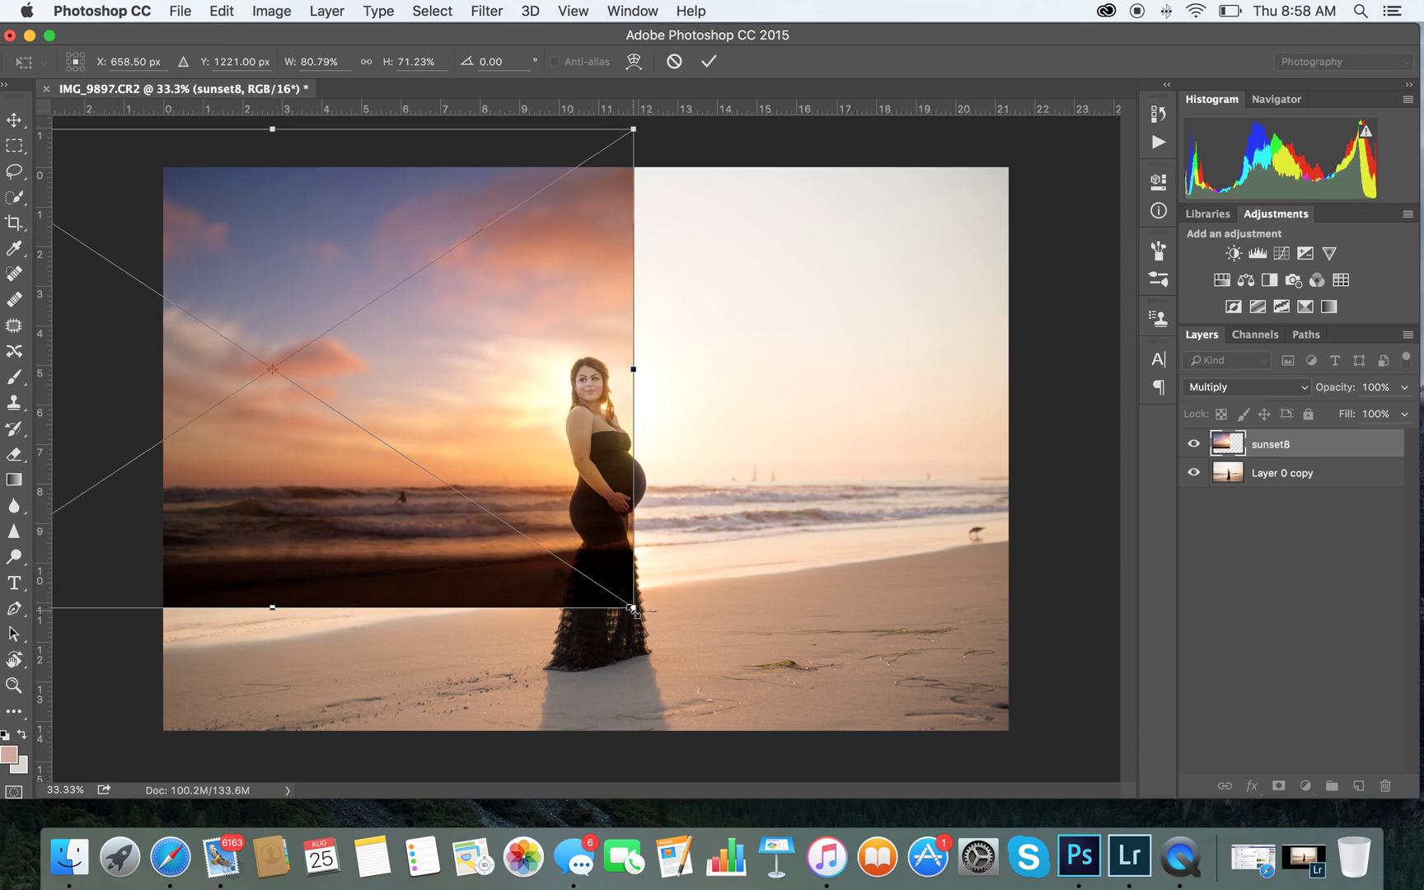
drag(608, 461, 624, 461)
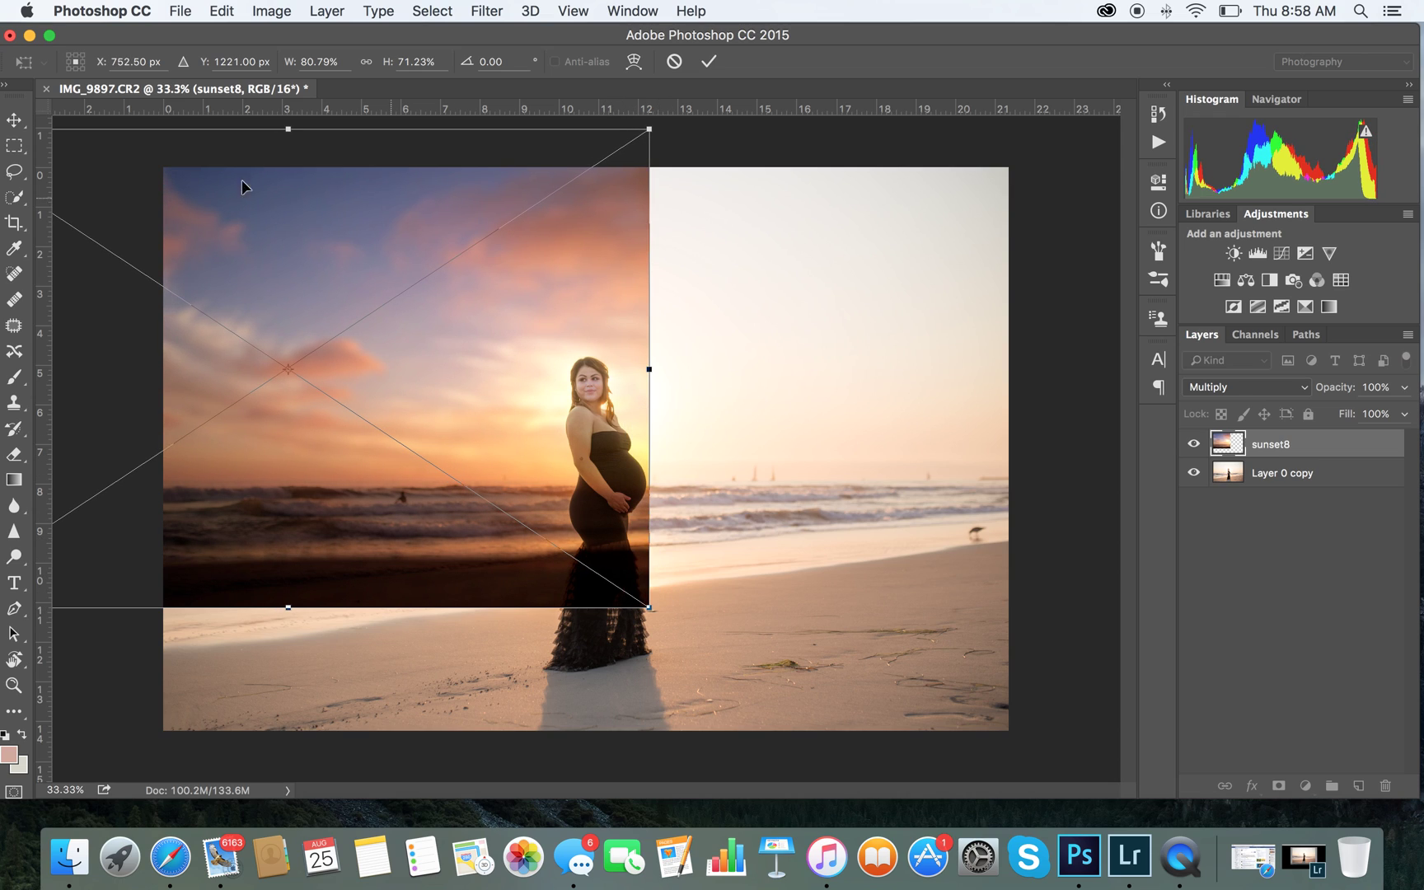
click(14, 119)
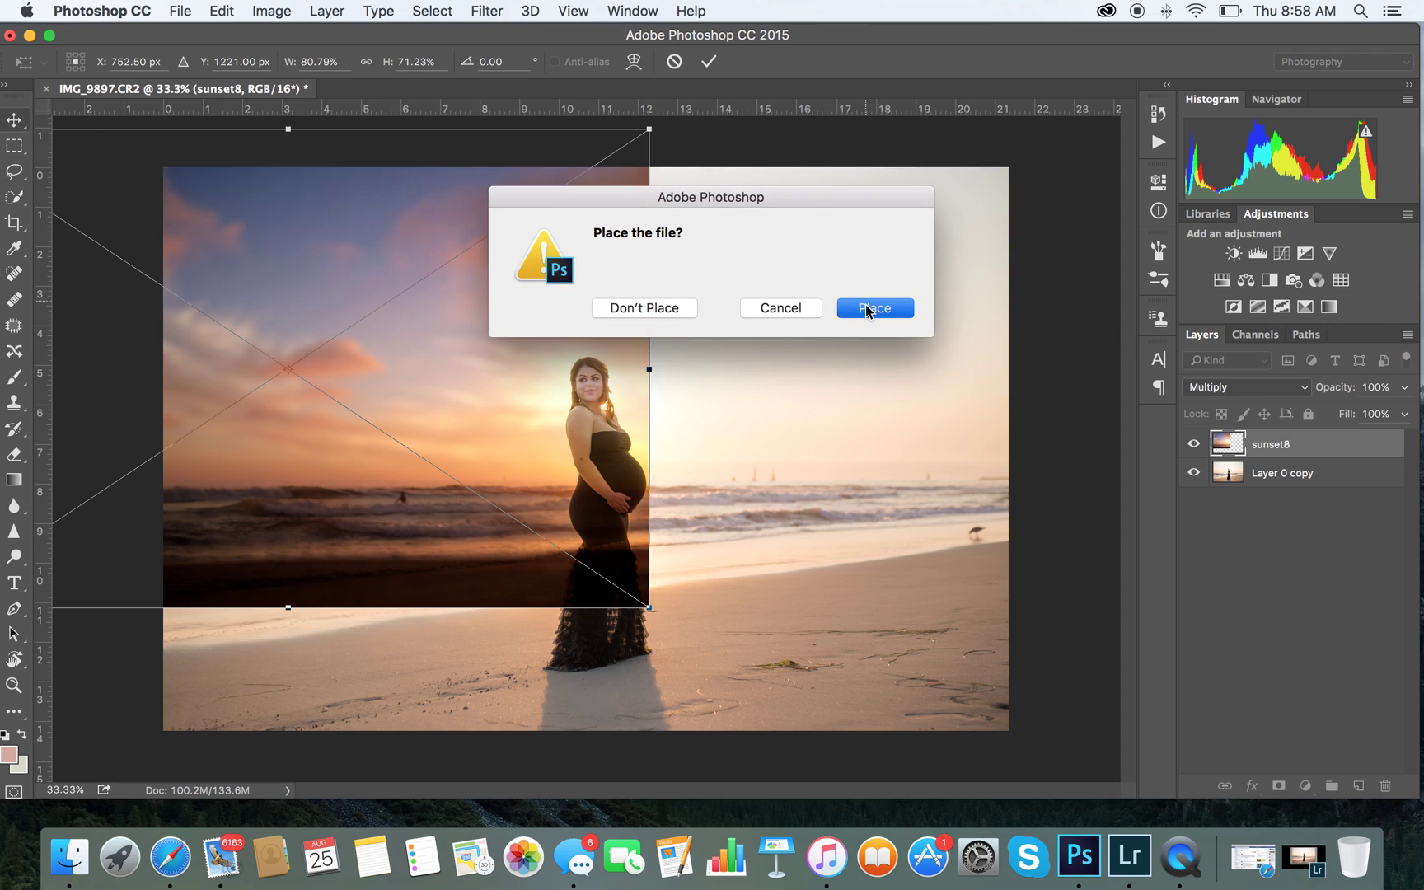
click(866, 309)
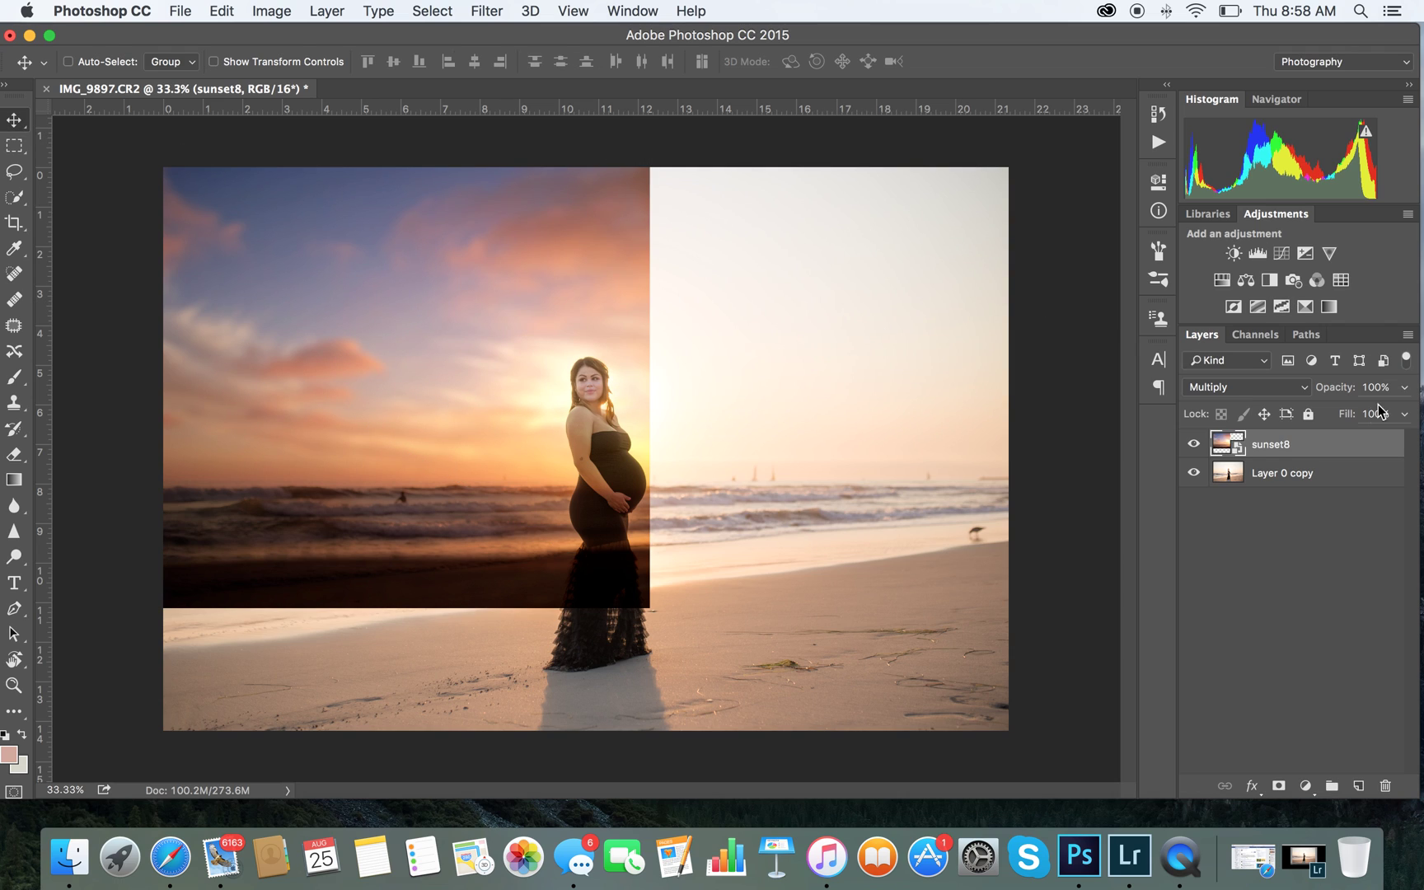
Set the sunset8 layer's fill to 70% and its opacity to 80%, and compare the photo with and without the layer.
click(1406, 414)
drag(1381, 443, 1378, 442)
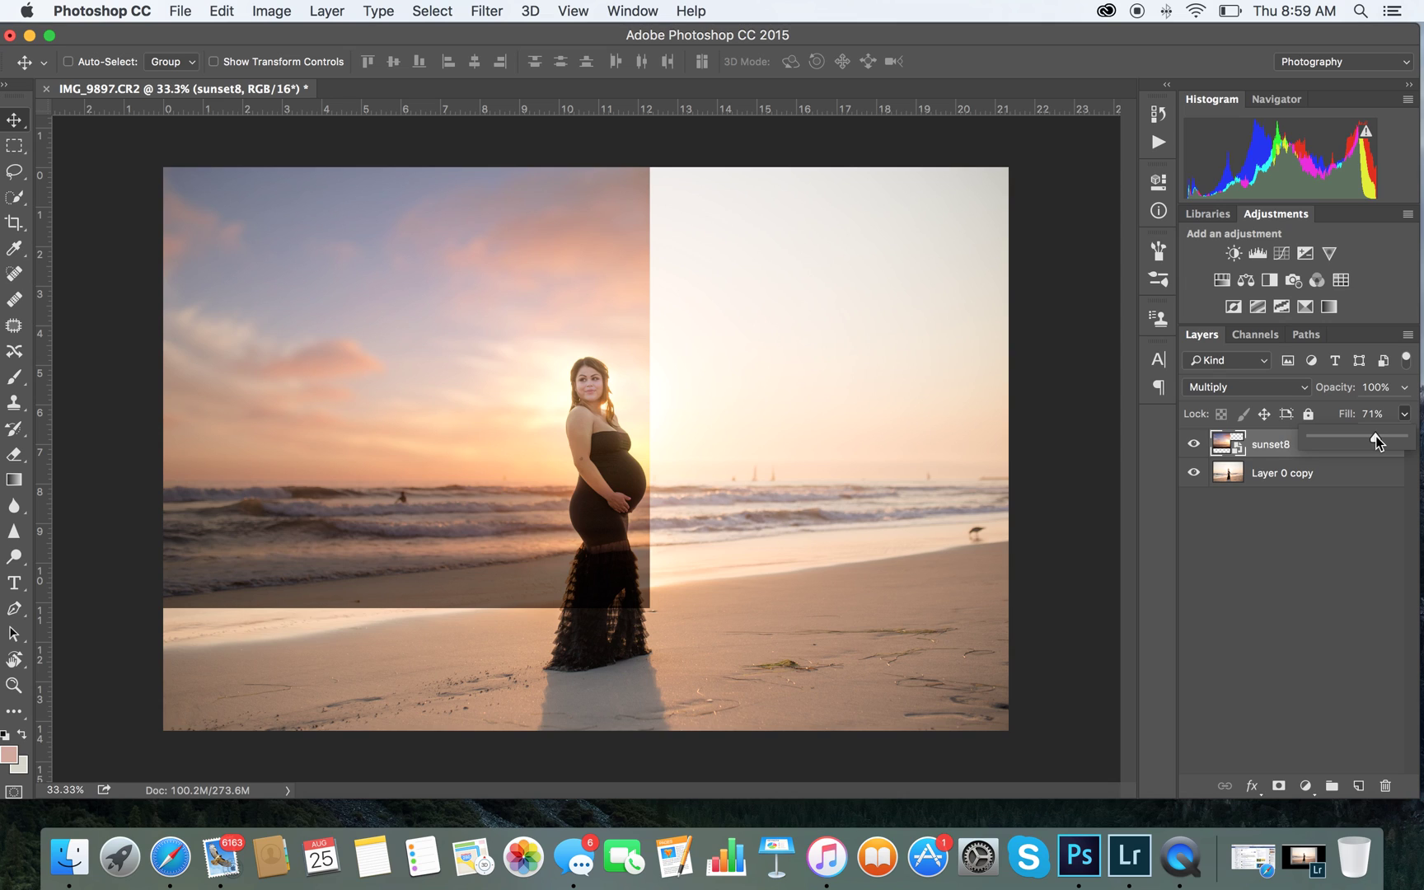
click(1406, 386)
drag(1406, 410, 1393, 414)
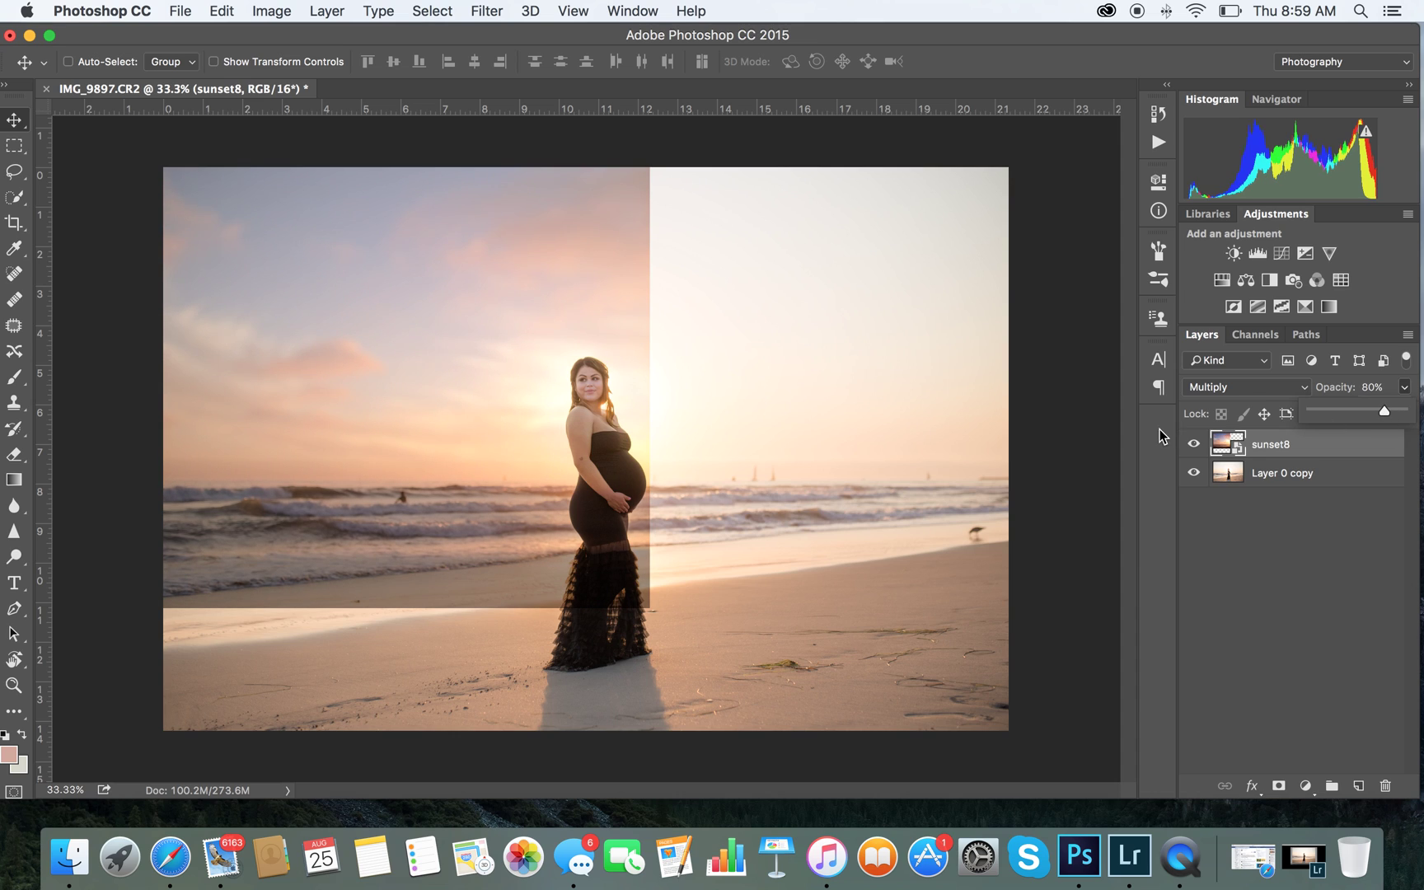
click(1194, 445)
click(1194, 446)
click(1195, 446)
click(1194, 446)
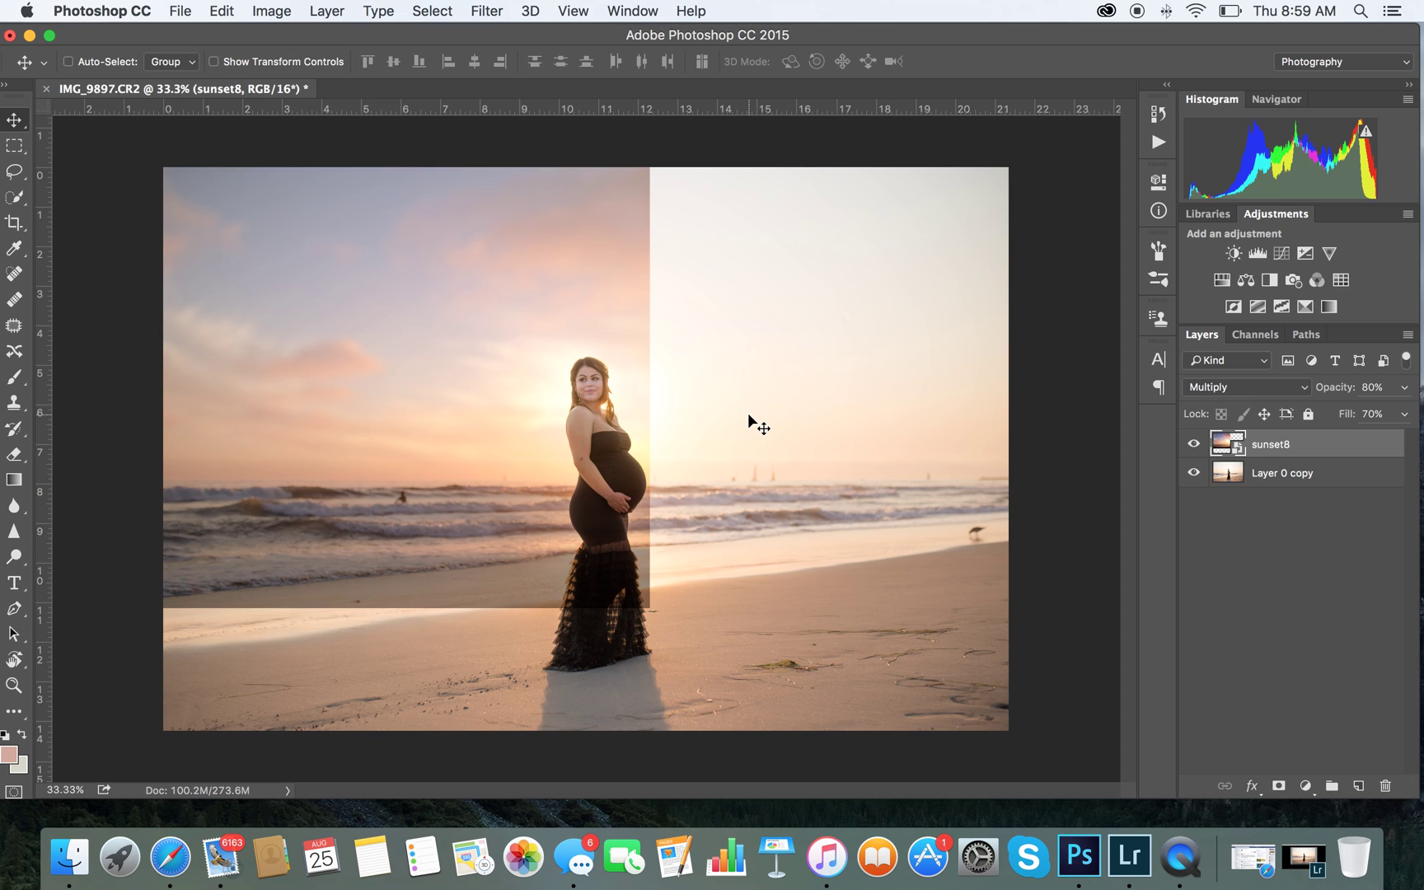
Duplicate the sunset8 layer under the default copy name.
click(1411, 335)
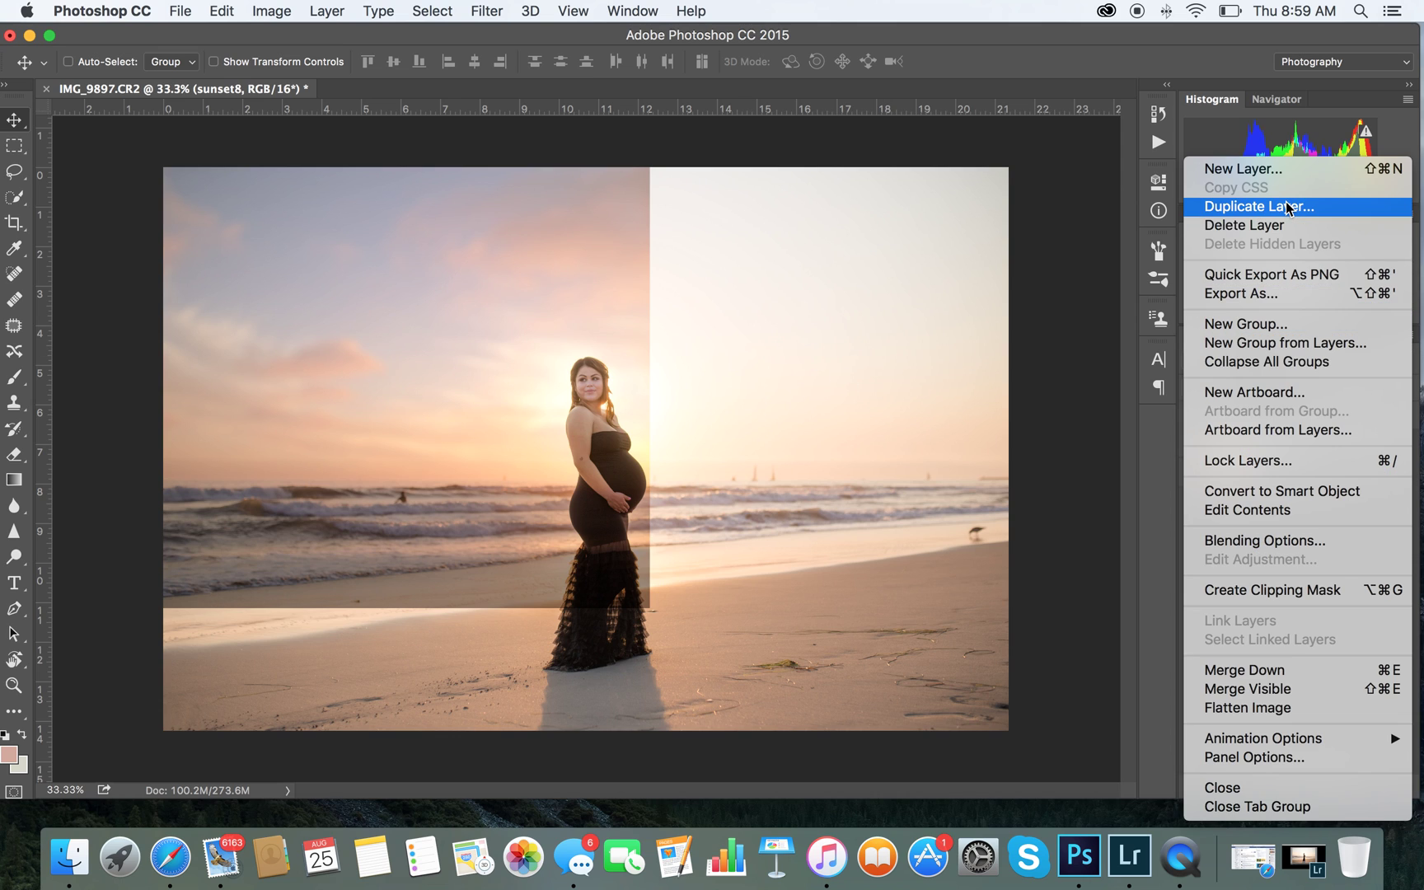
click(1255, 195)
click(900, 341)
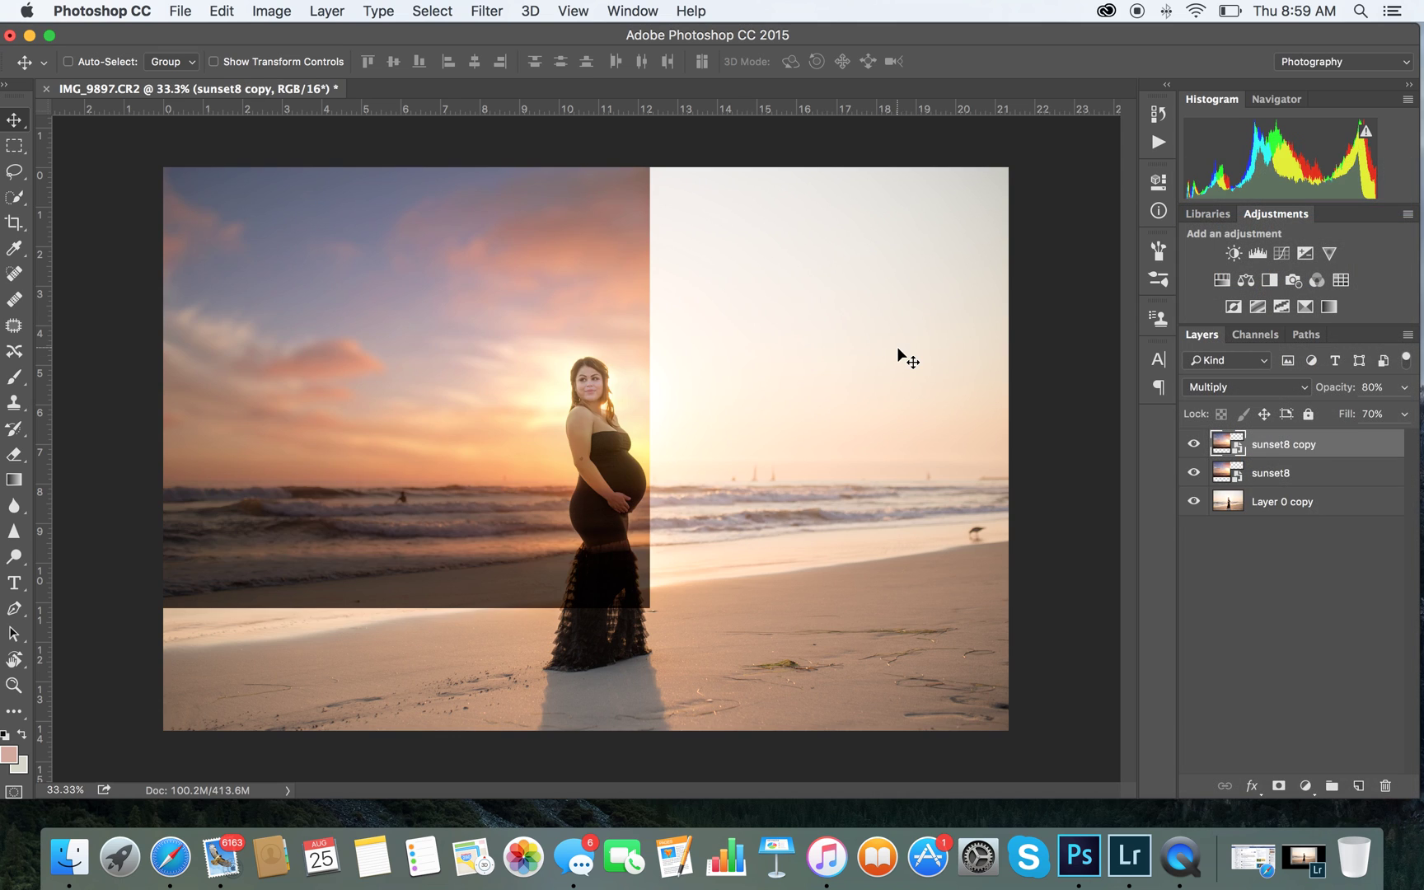
Mirror the sunset8 copy horizontally at about 73.79% width to cover the right part of the photo, and align it with the first sky's edge.
key(super+t)
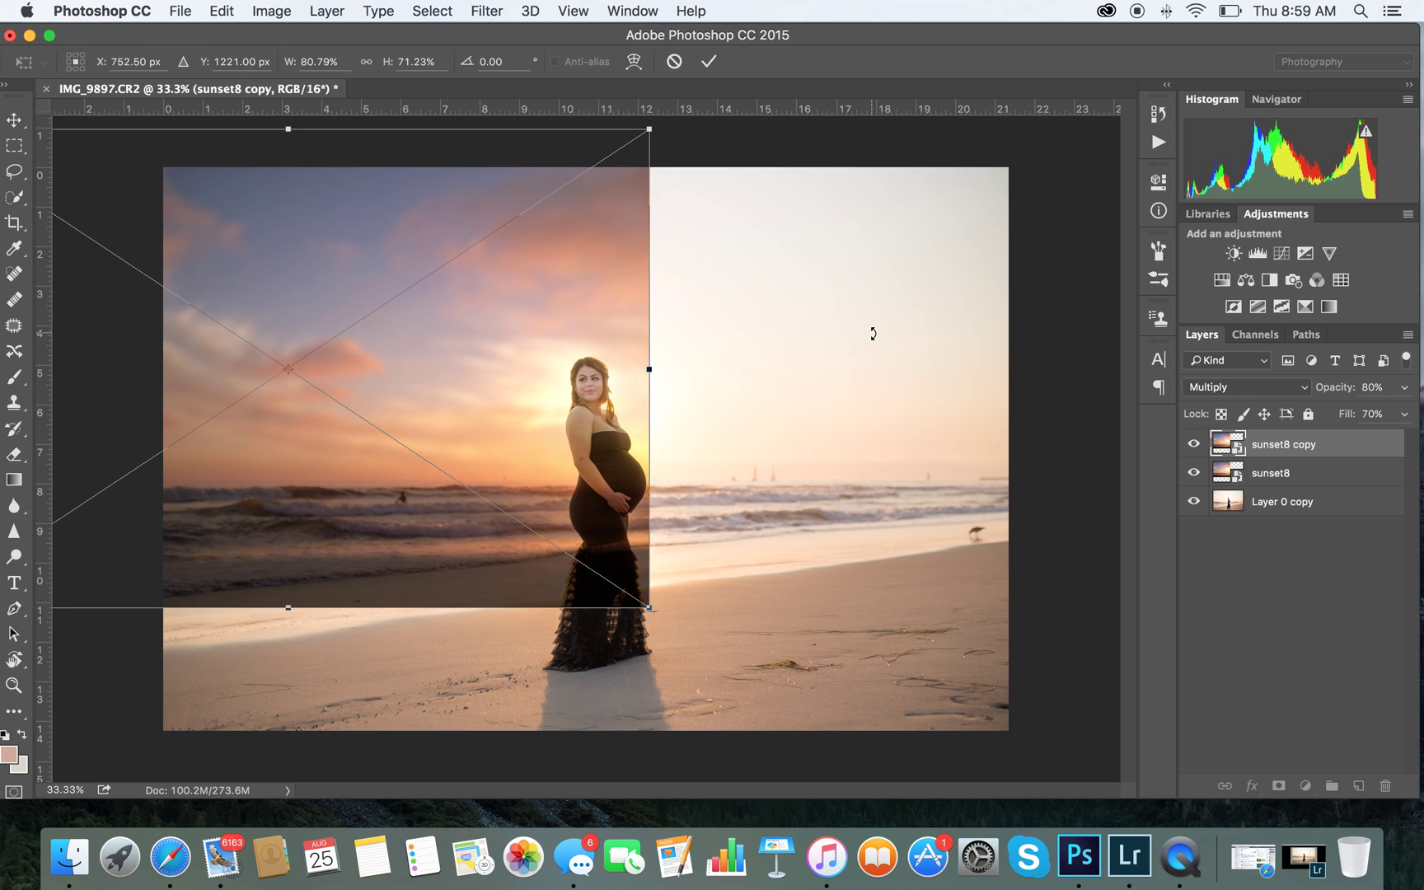
key(super+minus)
key(super+minus)
key(super+minus)
drag(339, 422, 859, 404)
key(super+plus)
key(super+plus)
key(super+plus)
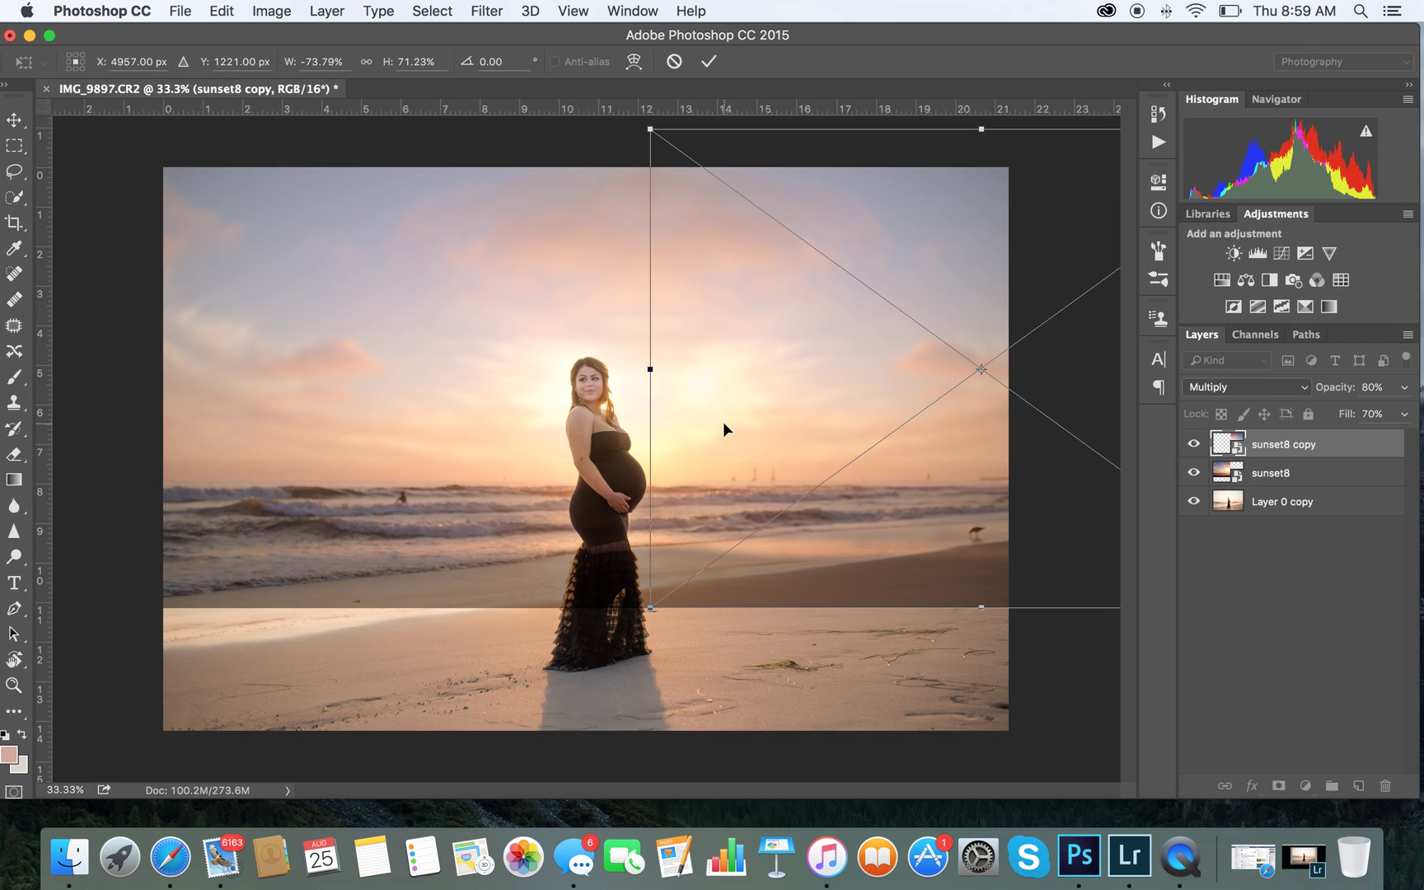
mouse_move(731, 424)
mouse_down()
mouse_move(720, 423)
mouse_move(733, 419)
mouse_up()
click(7, 123)
click(877, 309)
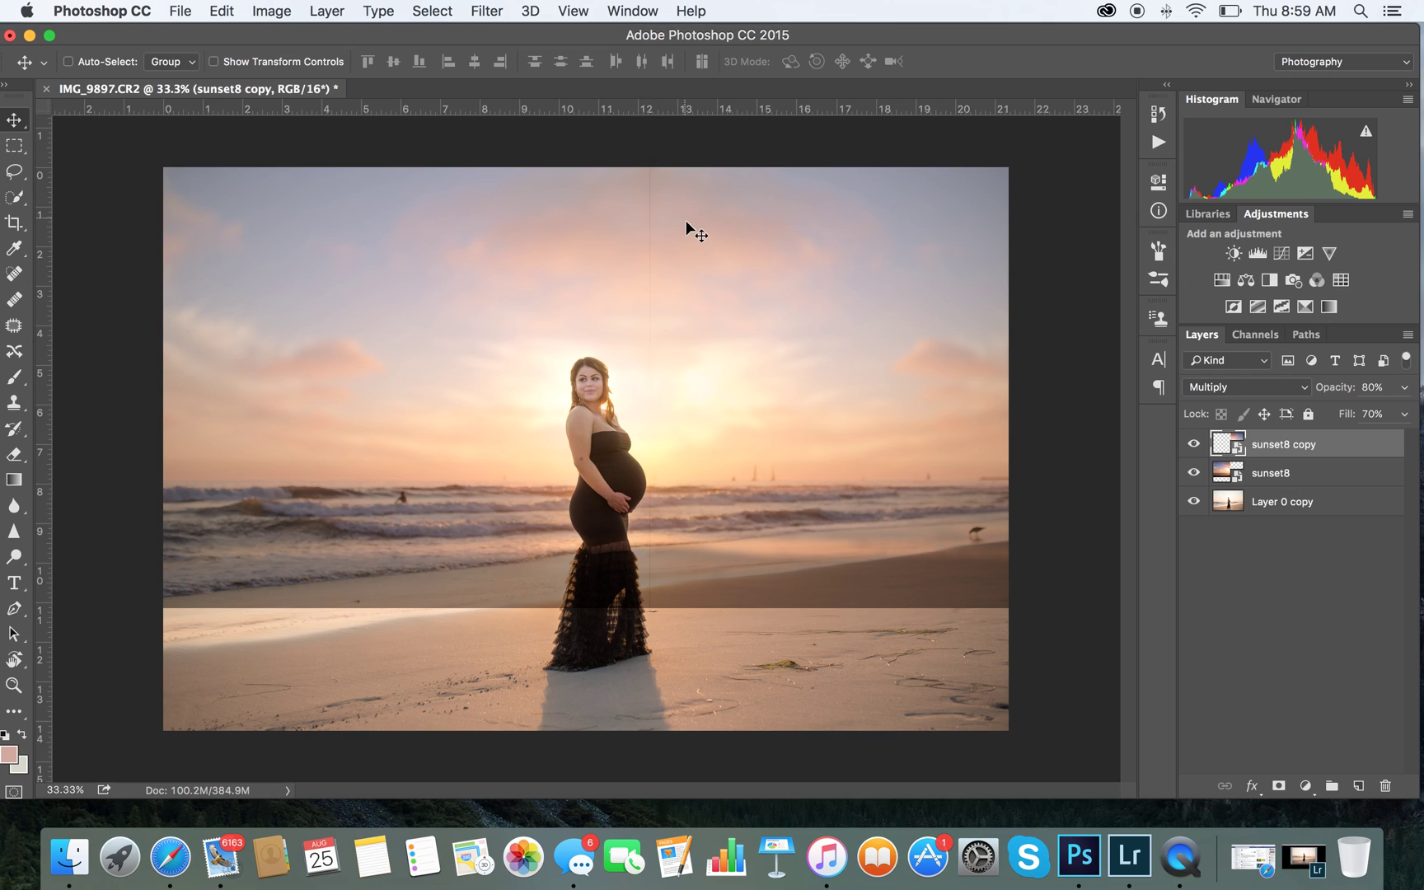
drag(687, 229, 687, 236)
click(1408, 335)
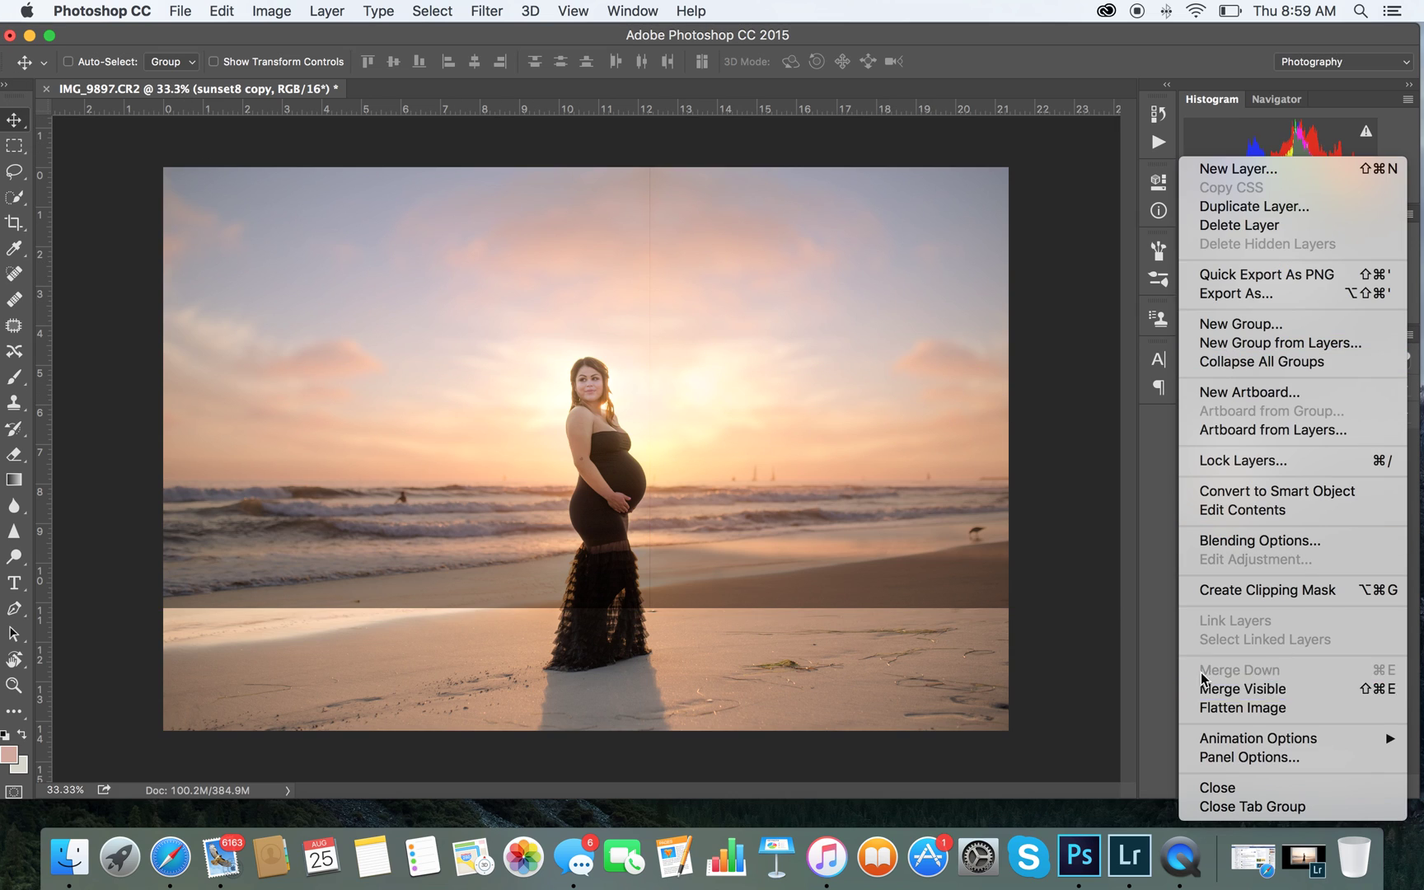
click(1157, 588)
Add a layer mask to sunset8 and another to sunset8 copy, inverting both masks to black.
click(1323, 484)
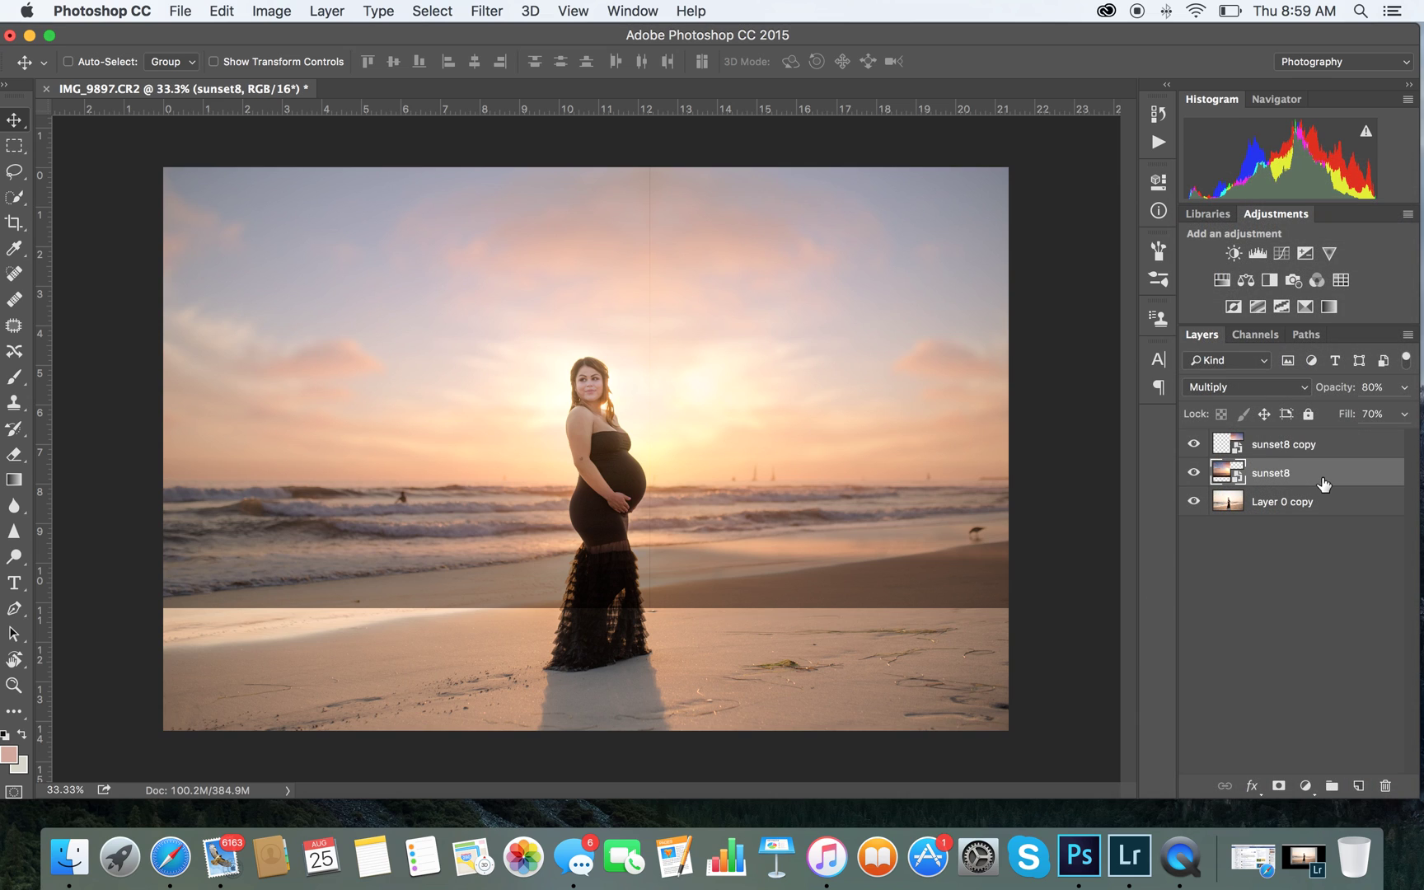
click(1280, 785)
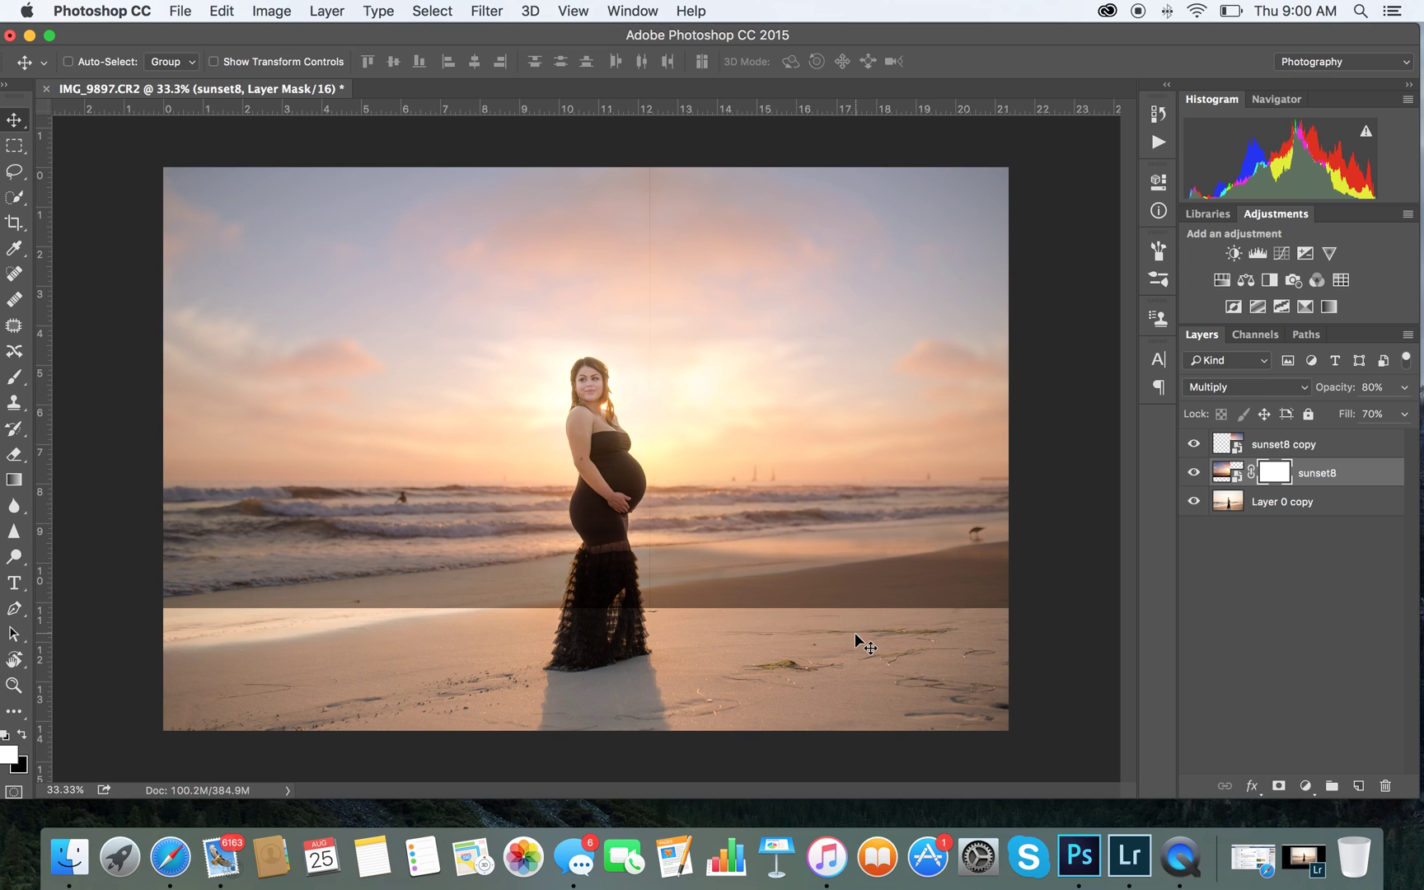
key(super+i)
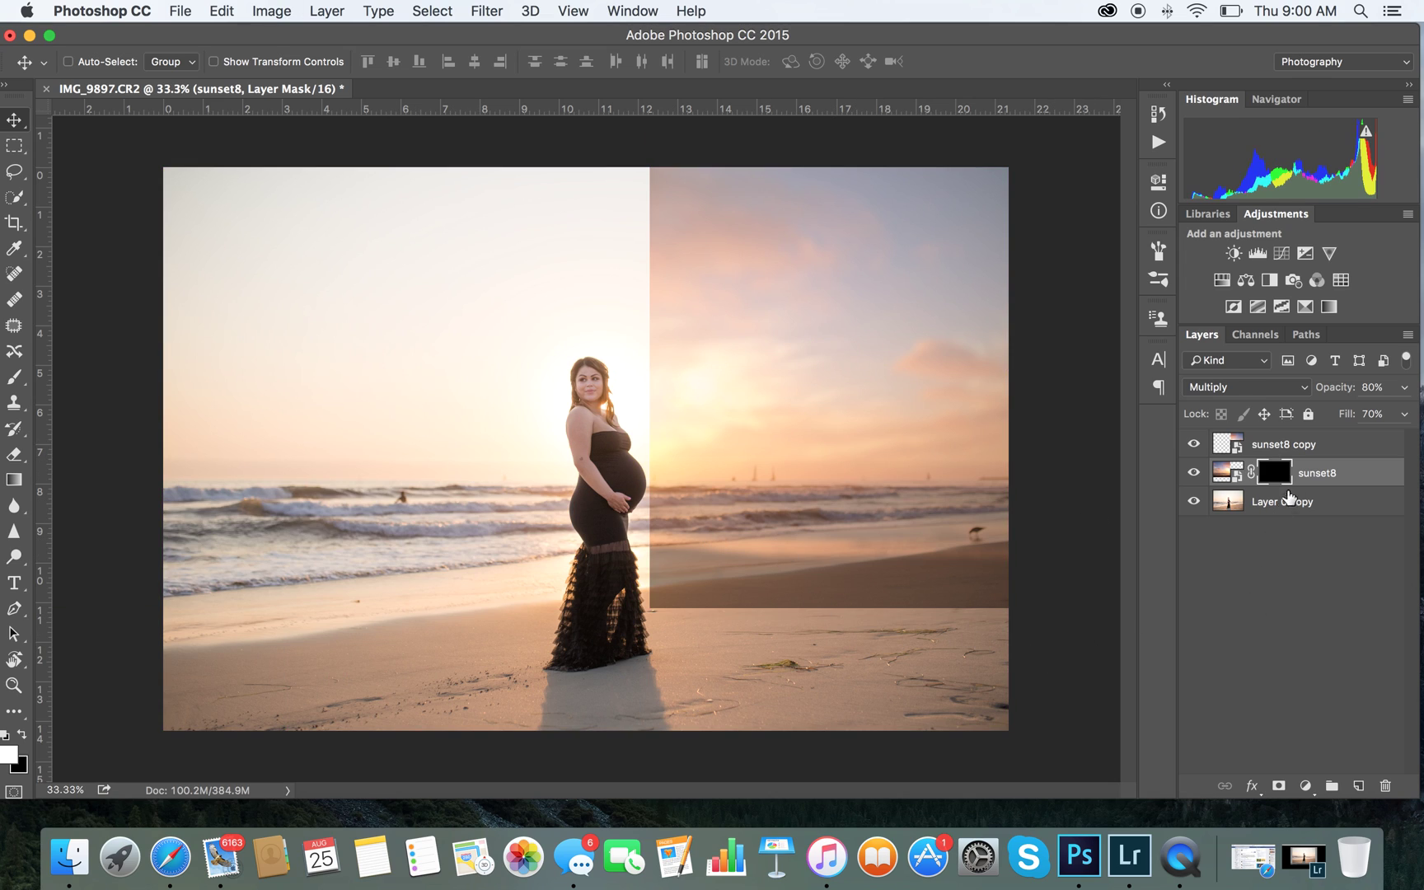
click(1333, 445)
click(1279, 786)
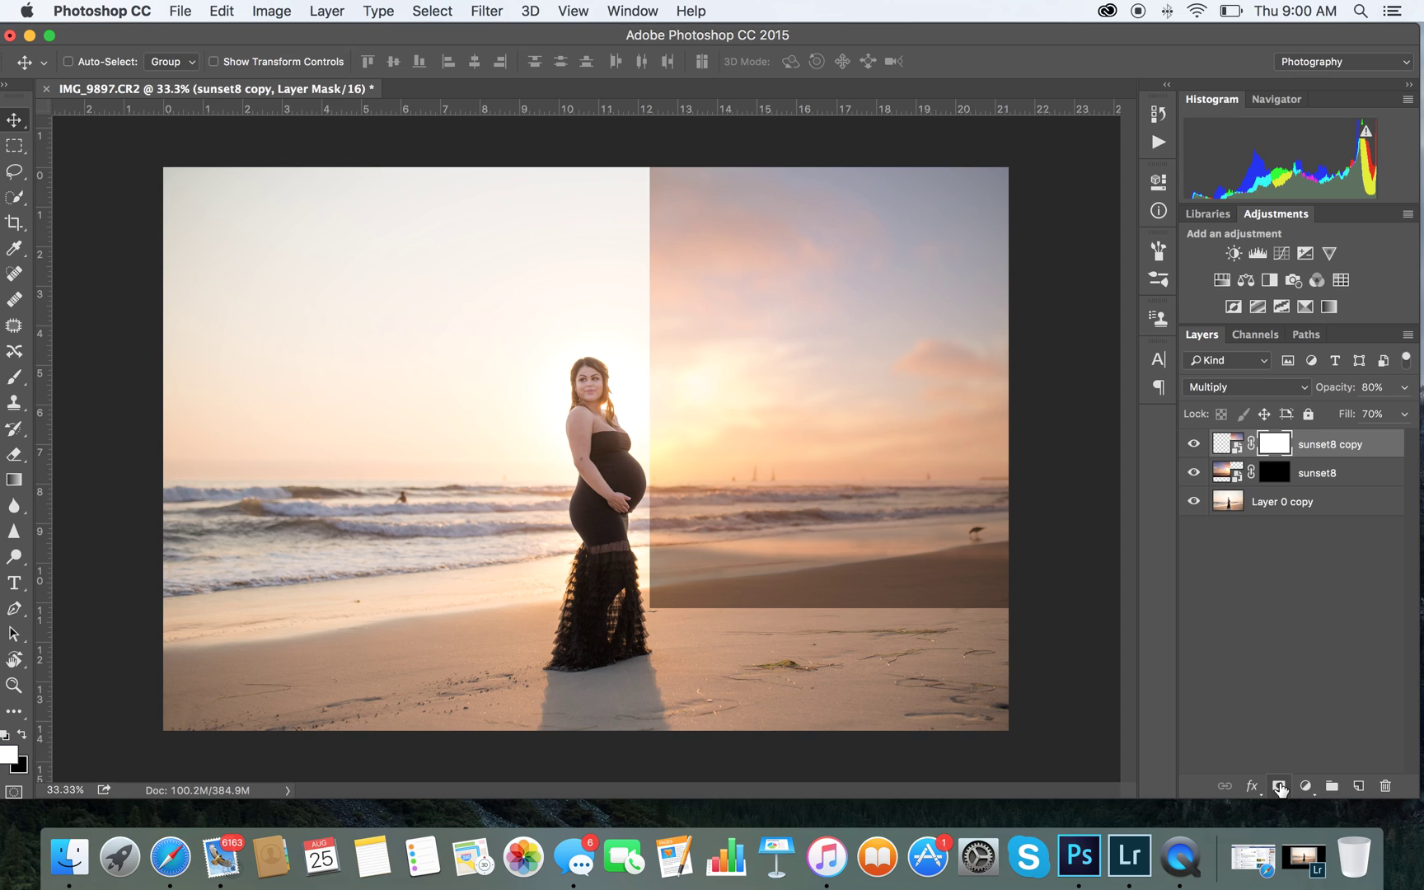
key(super+i)
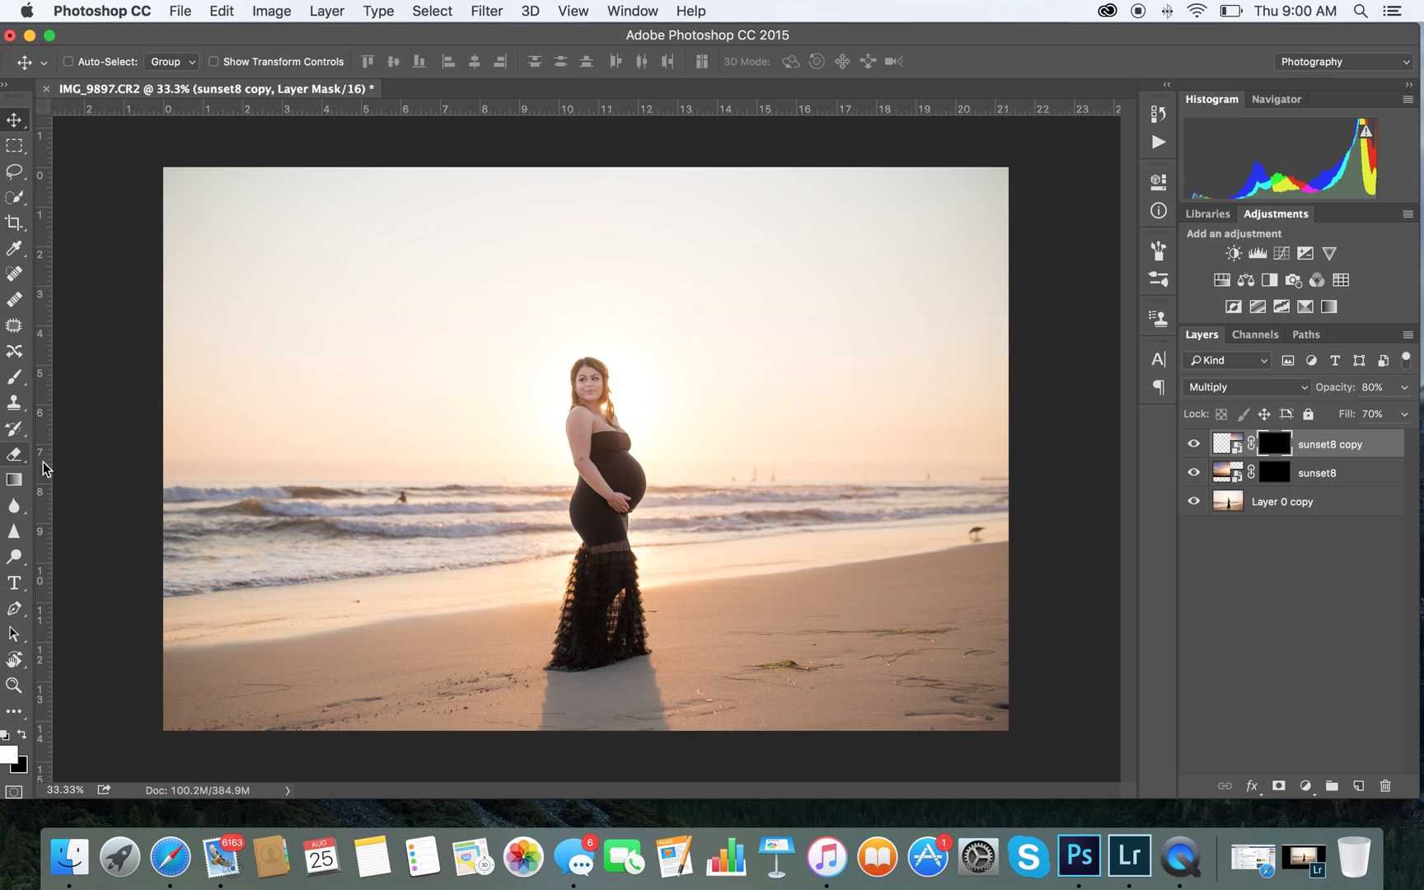
Set up a soft brush with 50% opacity, 50% flow and a size of 476 px.
click(12, 381)
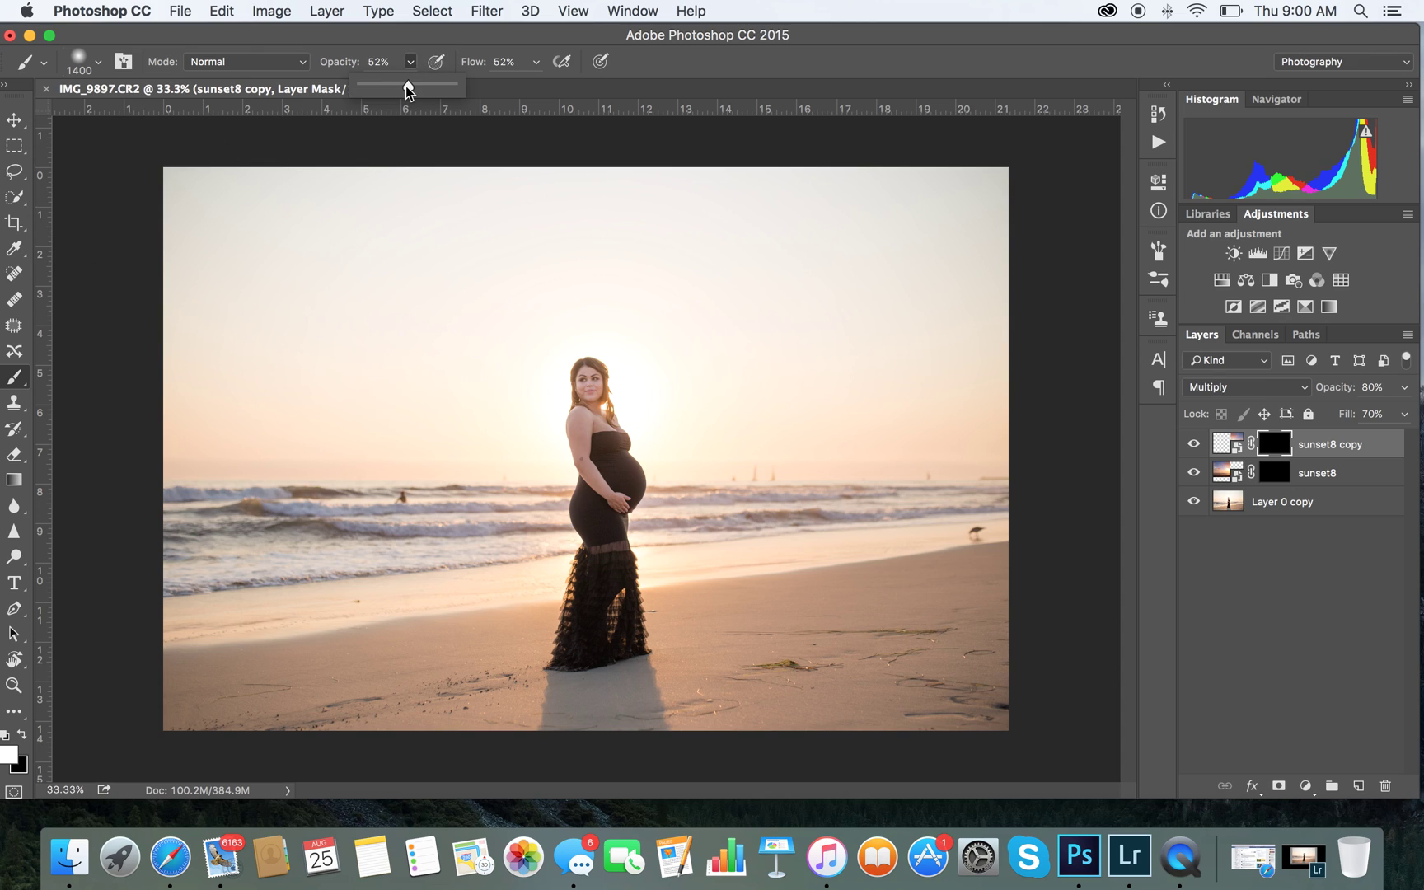
drag(405, 86, 402, 86)
click(535, 62)
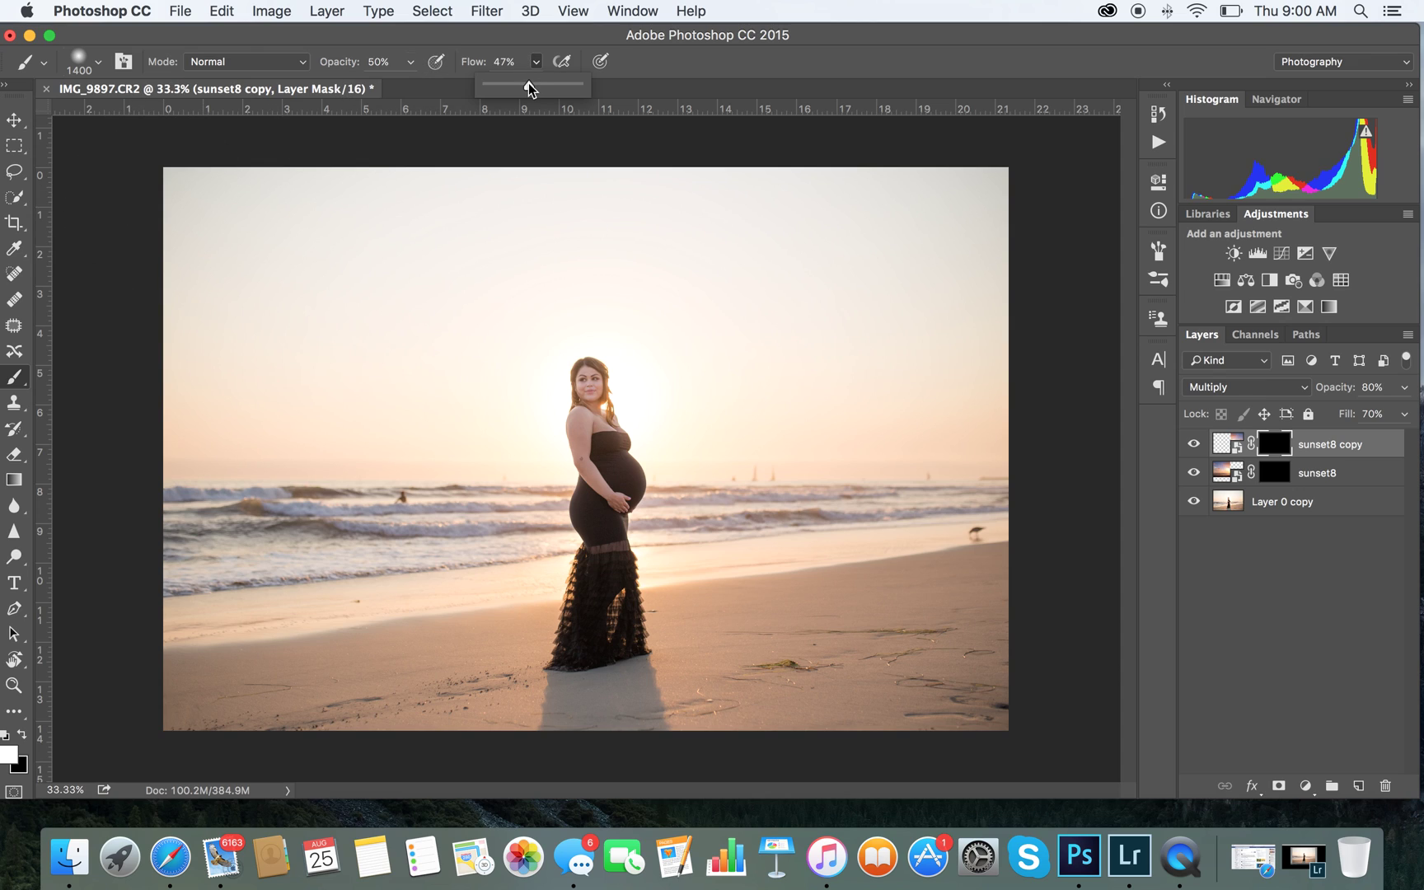
drag(530, 82, 532, 82)
click(98, 62)
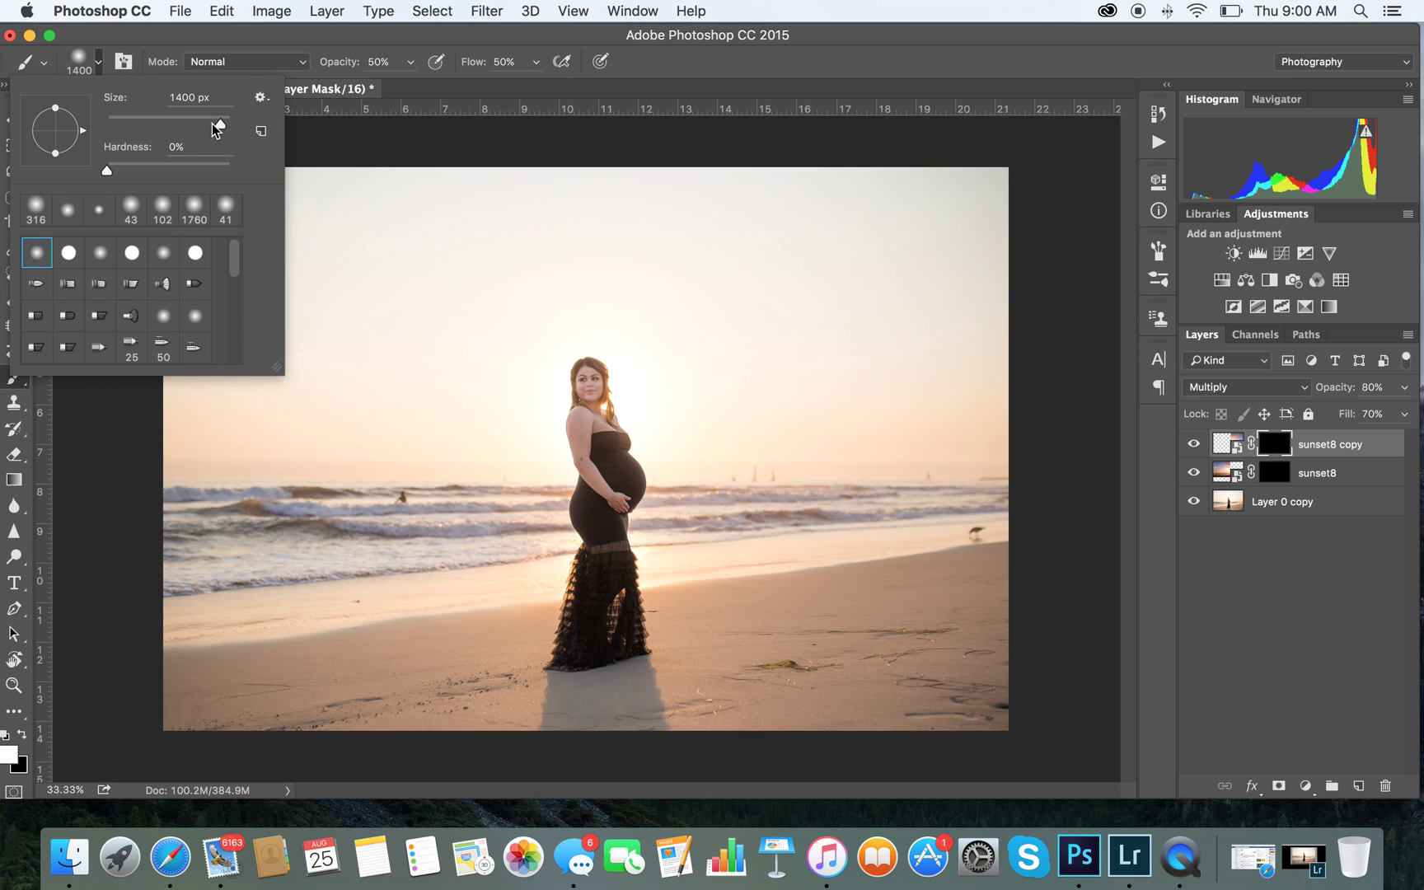
drag(208, 122, 216, 122)
key(Return)
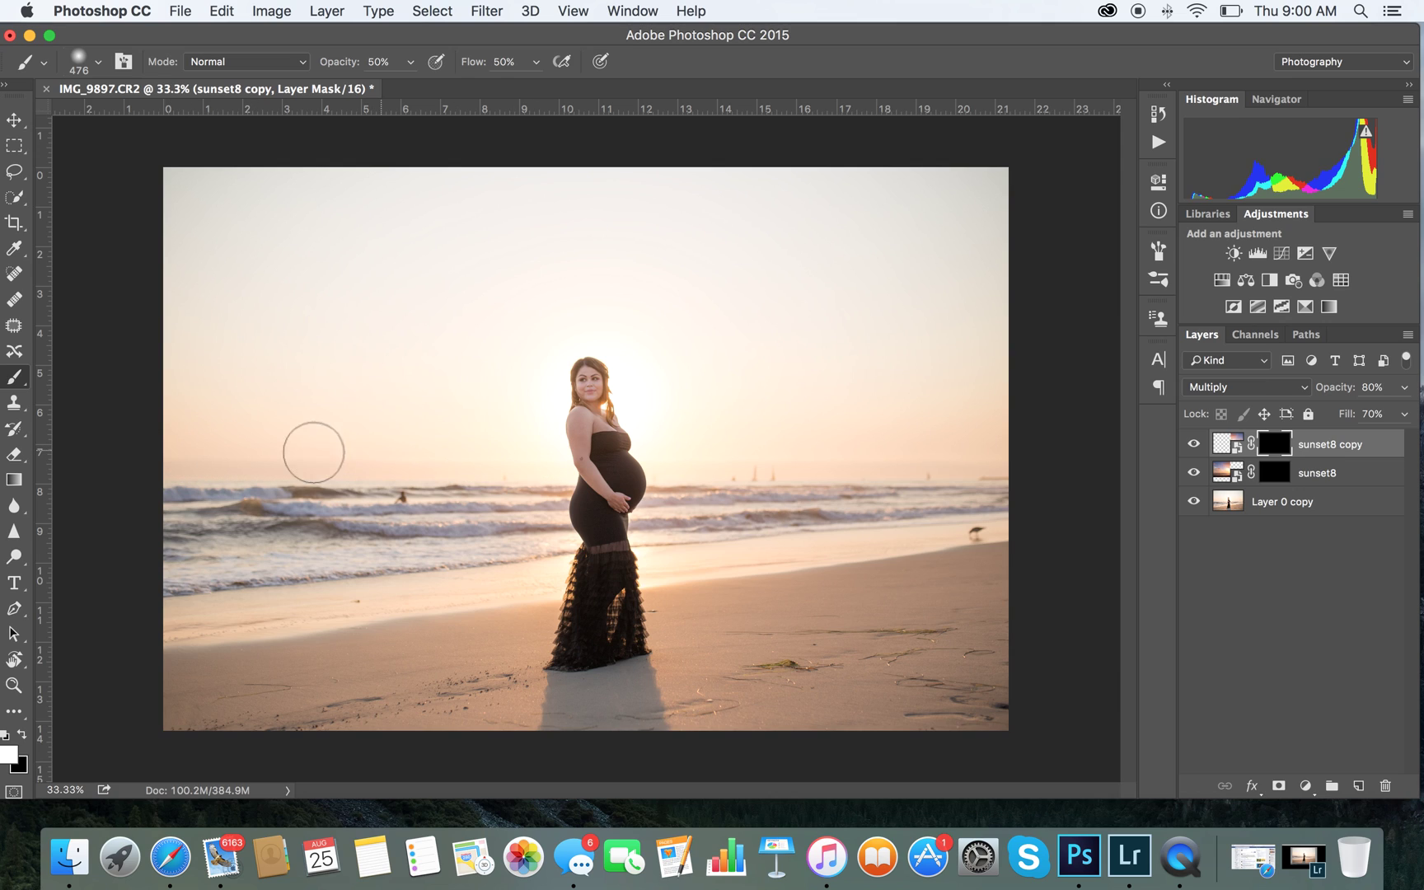
Paint white on the sunset8 copy mask along the sky just above the horizon.
drag(164, 451, 152, 458)
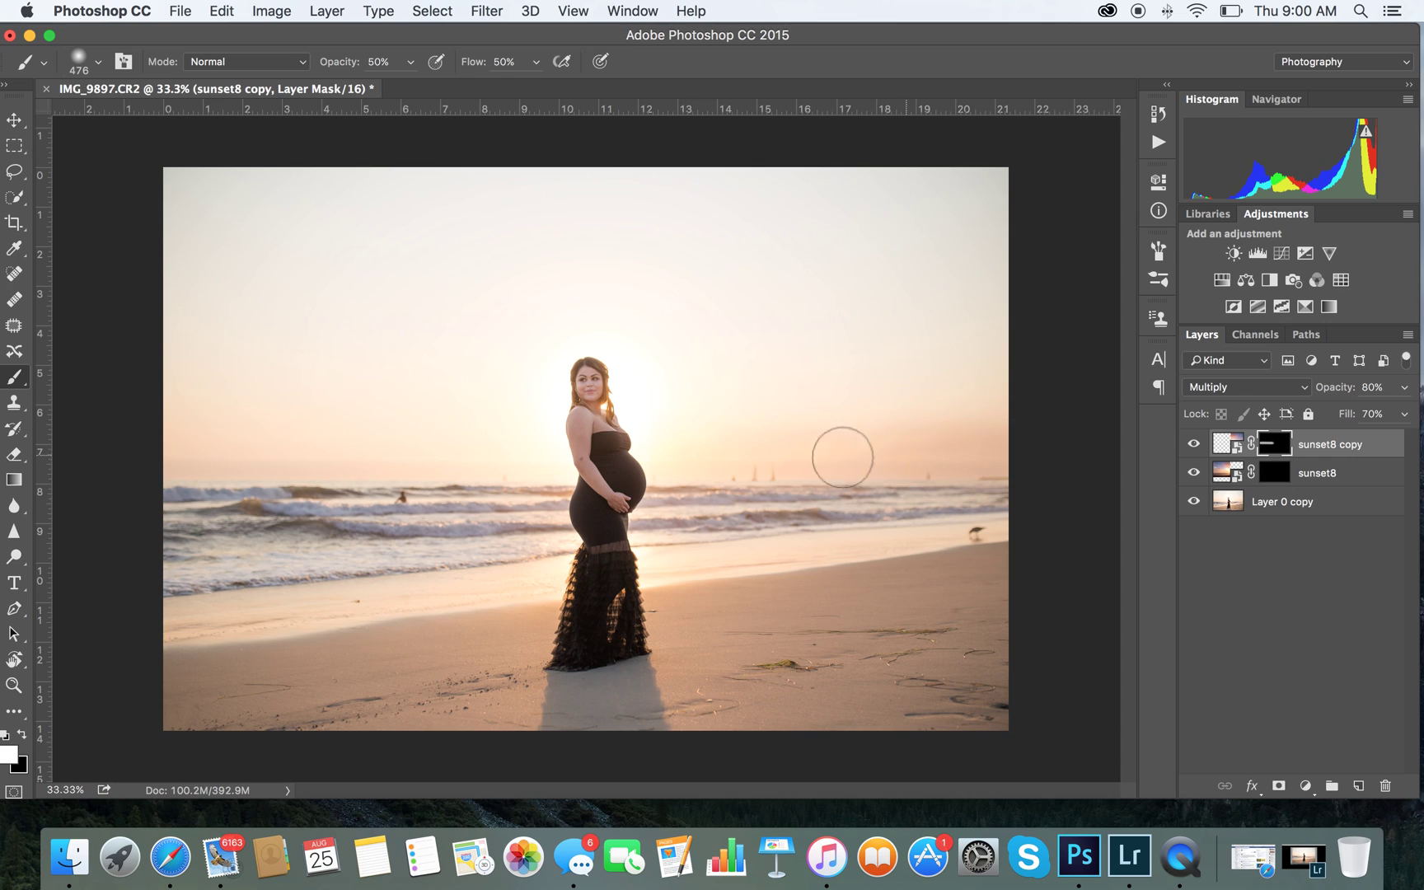
mouse_move(715, 451)
mouse_down()
mouse_move(994, 447)
mouse_move(941, 447)
mouse_up()
Reveal the sunset clouds by painting white over the sky on the sunset8 mask's left part and the sunset8 copy mask's right part.
click(1325, 474)
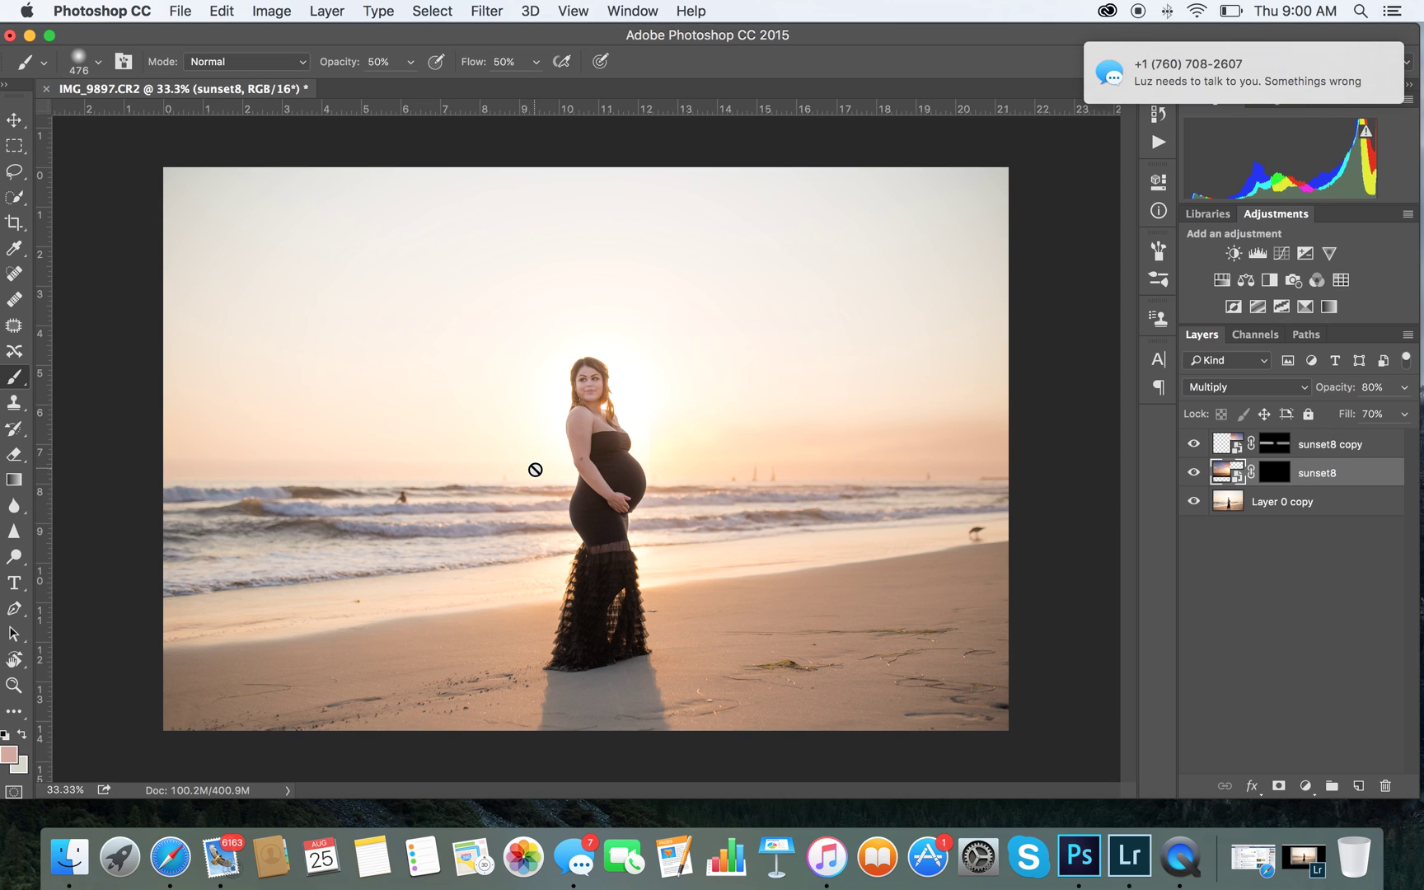
click(1274, 472)
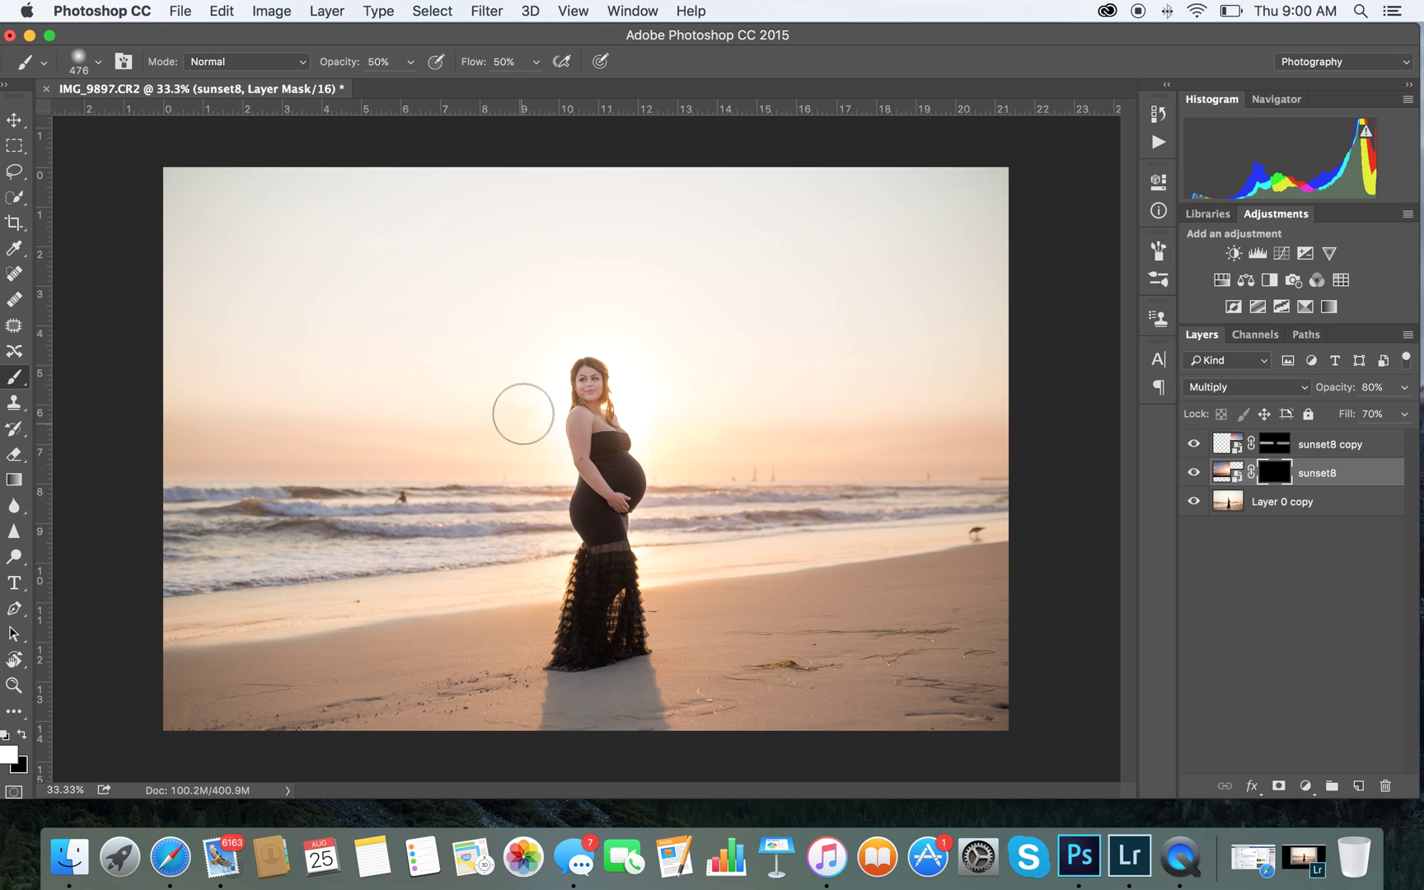
mouse_move(525, 358)
mouse_down()
mouse_move(539, 331)
mouse_move(594, 319)
mouse_move(547, 340)
mouse_move(530, 390)
mouse_move(508, 383)
mouse_move(491, 415)
mouse_move(469, 390)
mouse_move(534, 390)
mouse_up()
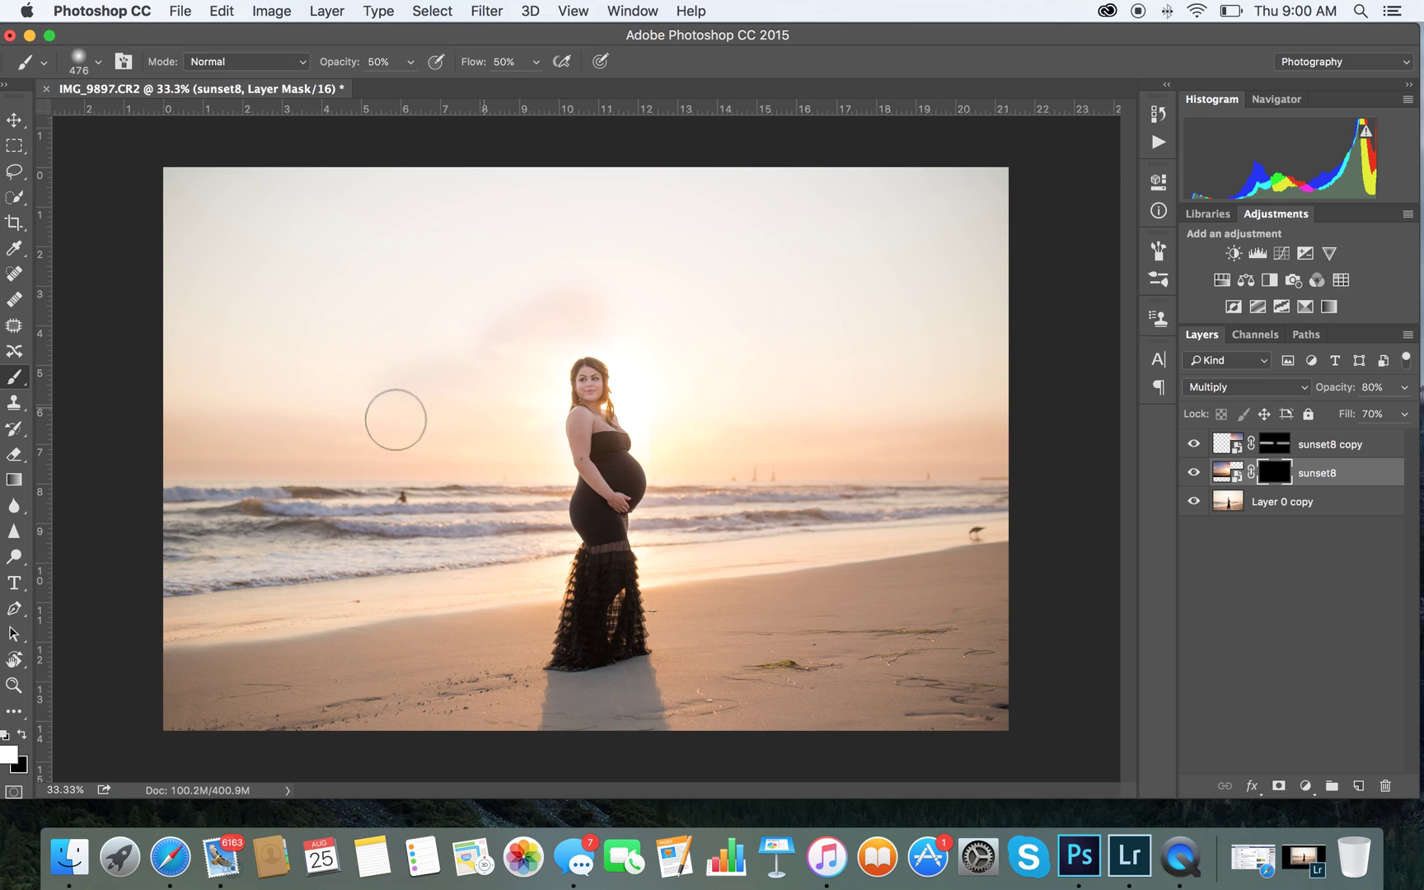
mouse_move(153, 405)
mouse_down()
mouse_move(178, 334)
mouse_move(170, 248)
mouse_move(199, 238)
mouse_move(227, 330)
mouse_move(276, 193)
mouse_move(320, 211)
mouse_move(367, 272)
mouse_move(368, 313)
mouse_move(428, 335)
mouse_move(469, 302)
mouse_move(556, 270)
mouse_up()
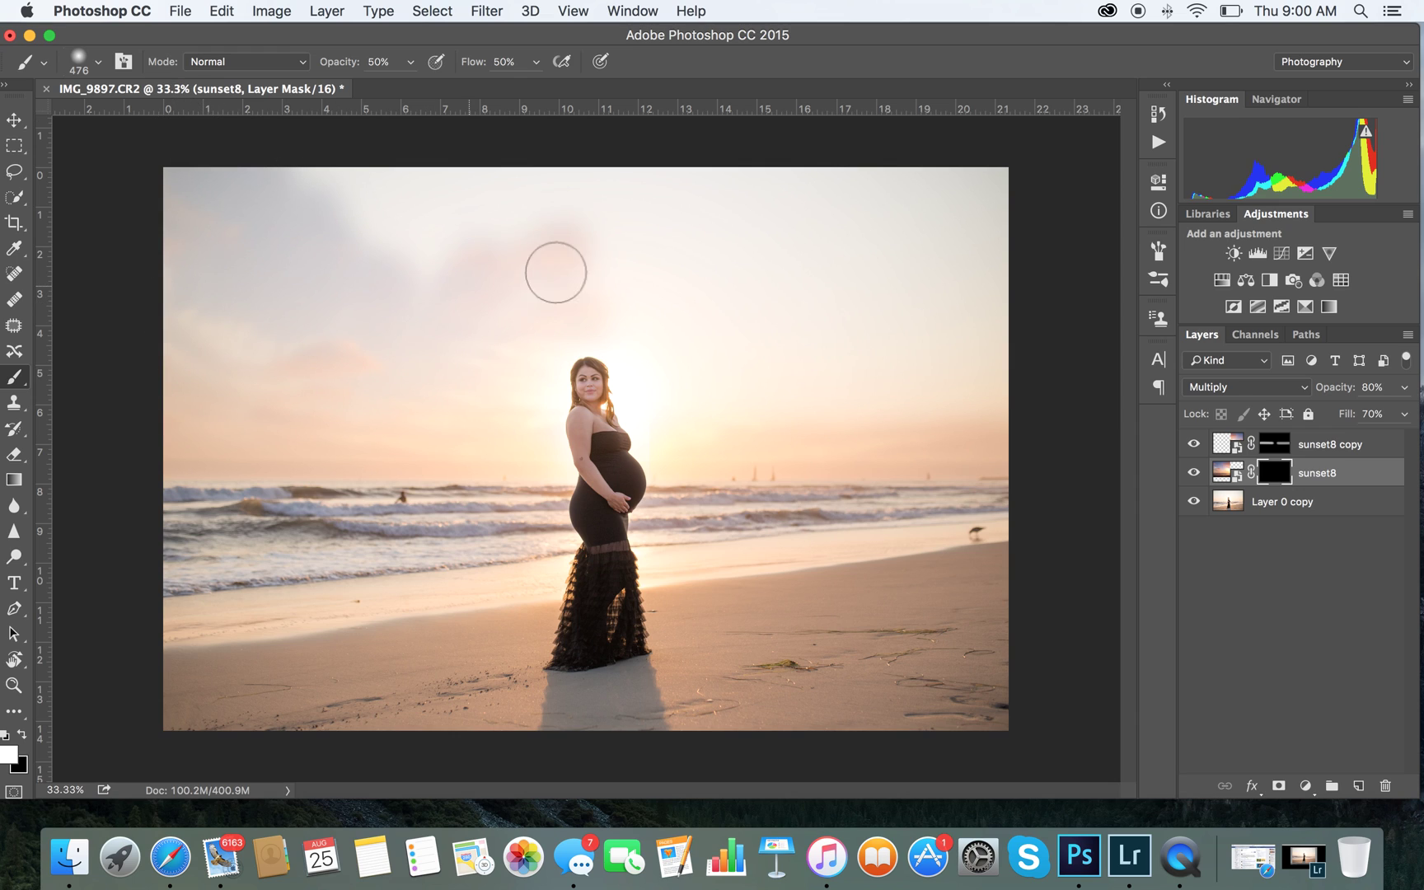
mouse_move(618, 335)
mouse_down()
mouse_move(643, 370)
mouse_move(633, 235)
mouse_move(611, 200)
mouse_move(544, 195)
mouse_move(607, 201)
mouse_move(627, 252)
mouse_move(628, 200)
mouse_move(517, 287)
mouse_move(494, 212)
mouse_move(397, 159)
mouse_move(410, 187)
mouse_move(338, 150)
mouse_move(404, 172)
mouse_move(544, 163)
mouse_up()
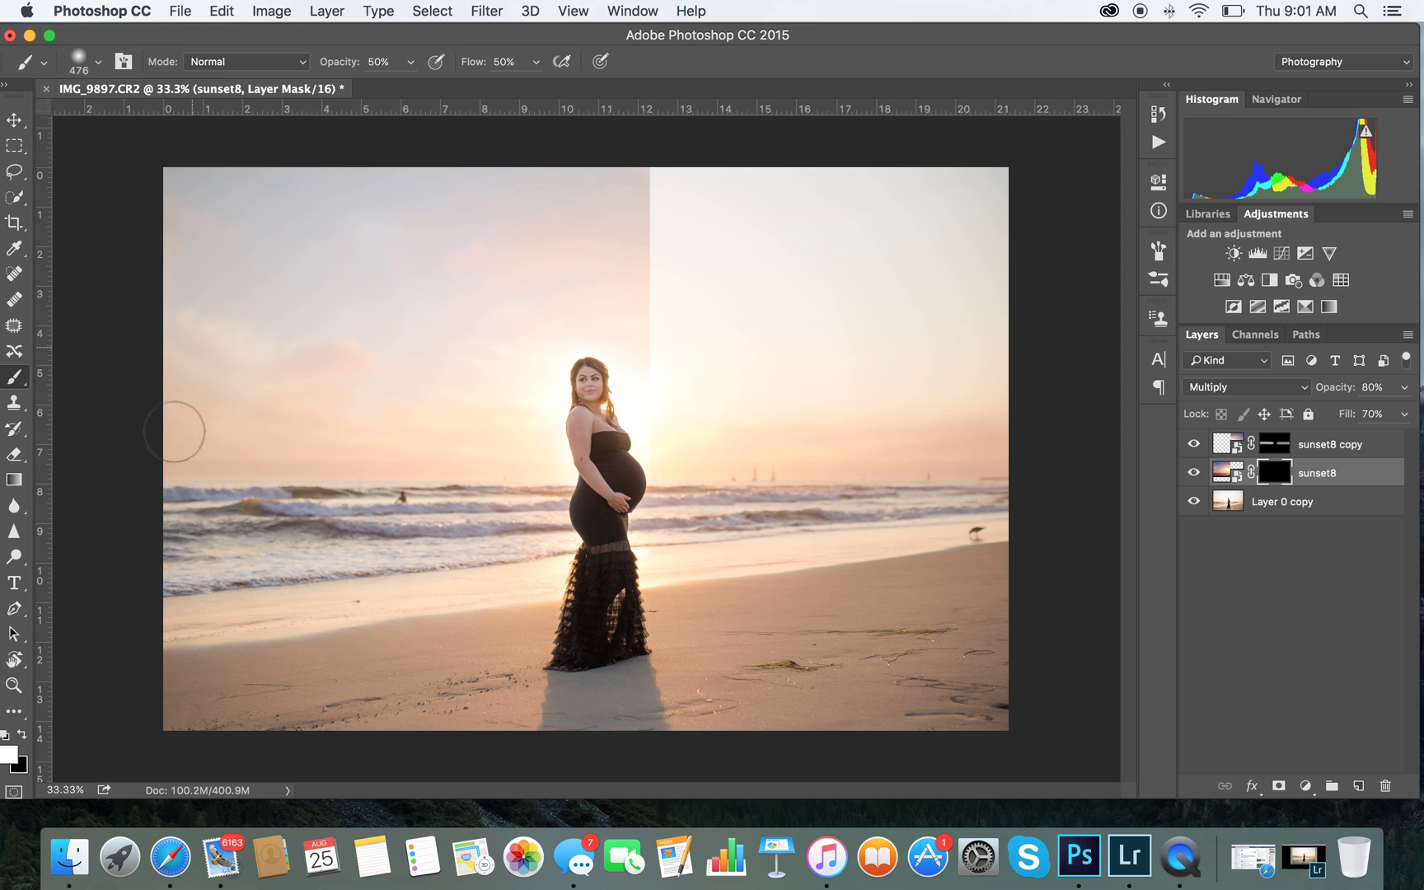
drag(421, 417, 518, 416)
click(1302, 452)
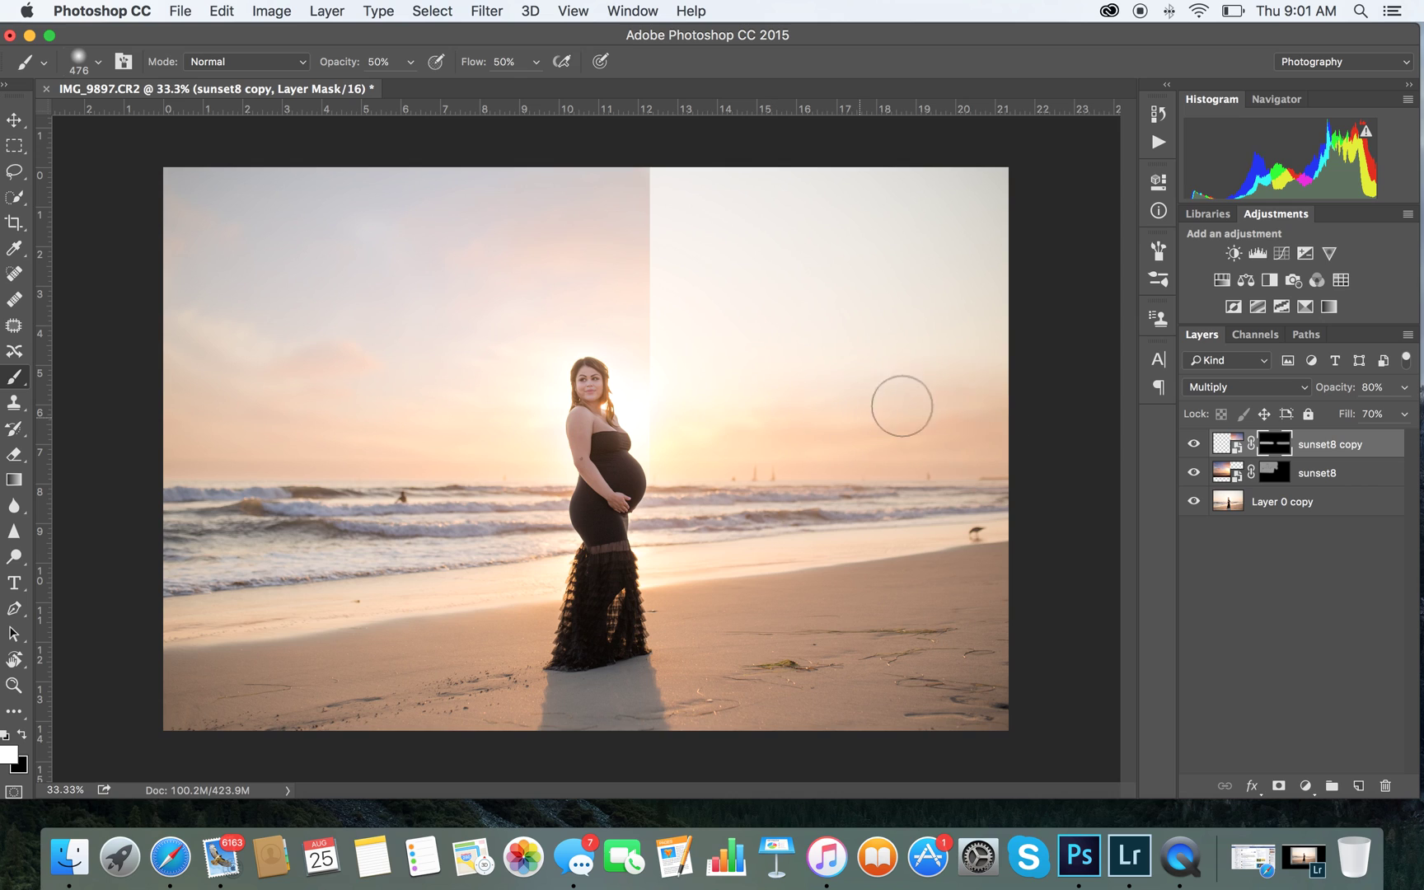
mouse_move(661, 356)
mouse_down()
mouse_move(681, 142)
mouse_move(728, 194)
mouse_move(761, 399)
mouse_move(809, 162)
mouse_move(923, 217)
mouse_move(935, 383)
mouse_move(965, 355)
mouse_move(981, 177)
mouse_move(1000, 192)
mouse_move(1005, 375)
mouse_up()
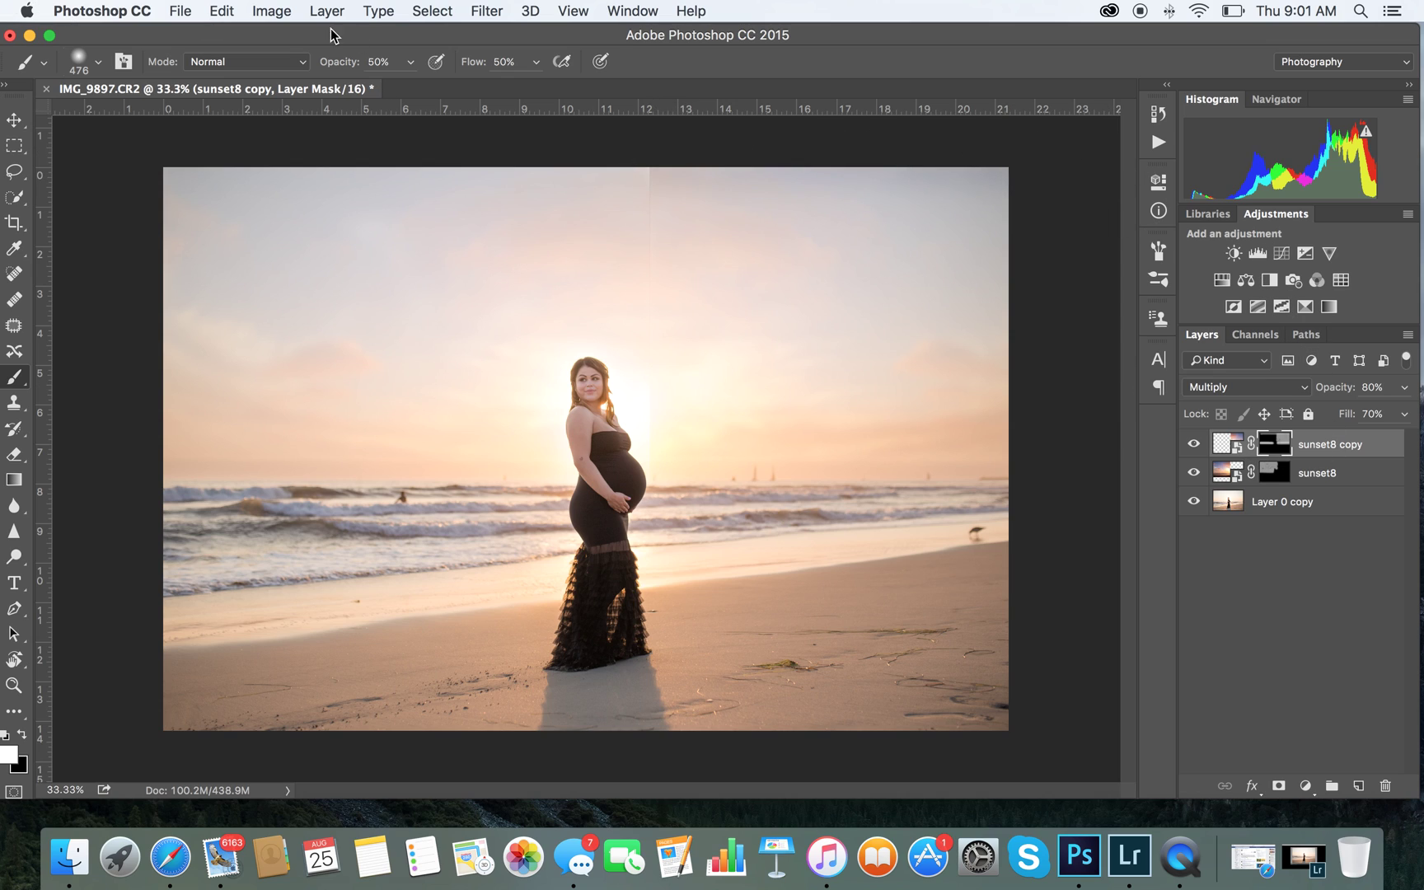
Raise the brush opacity and flow to 100% and enlarge the brush to 1040 px.
click(409, 62)
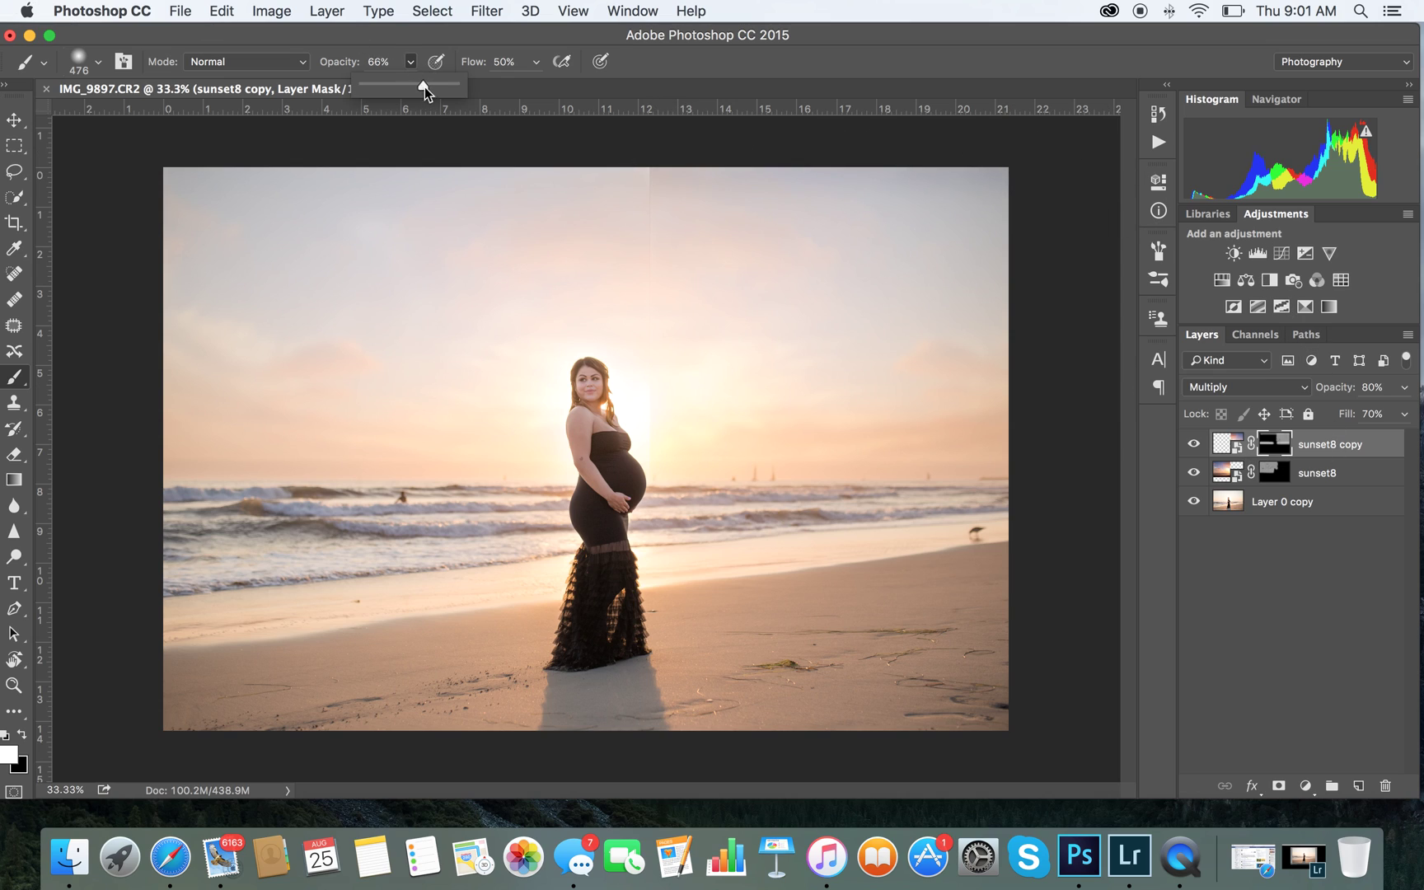
click(535, 62)
drag(539, 86, 594, 93)
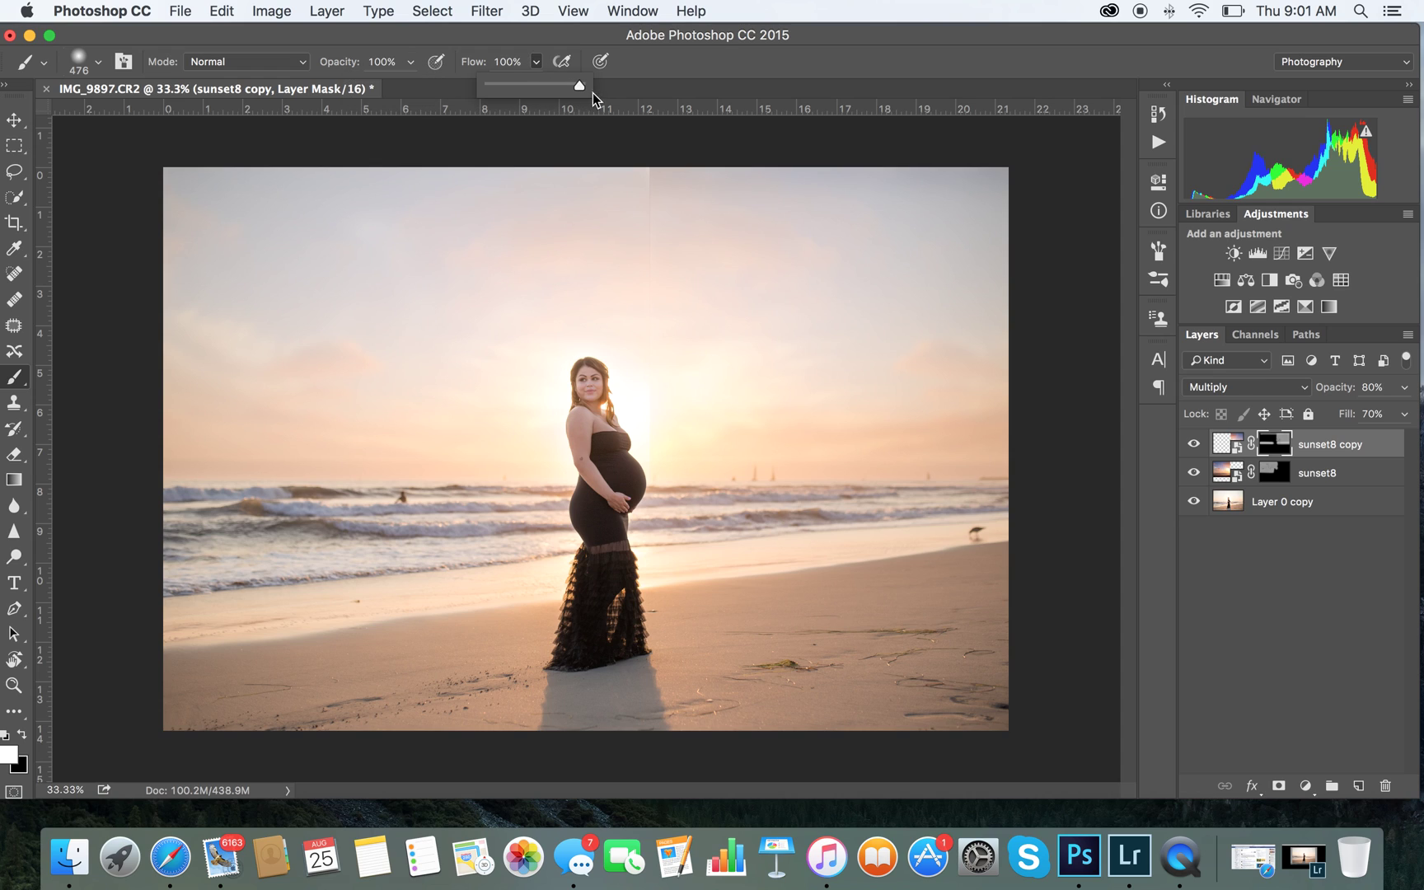
click(95, 63)
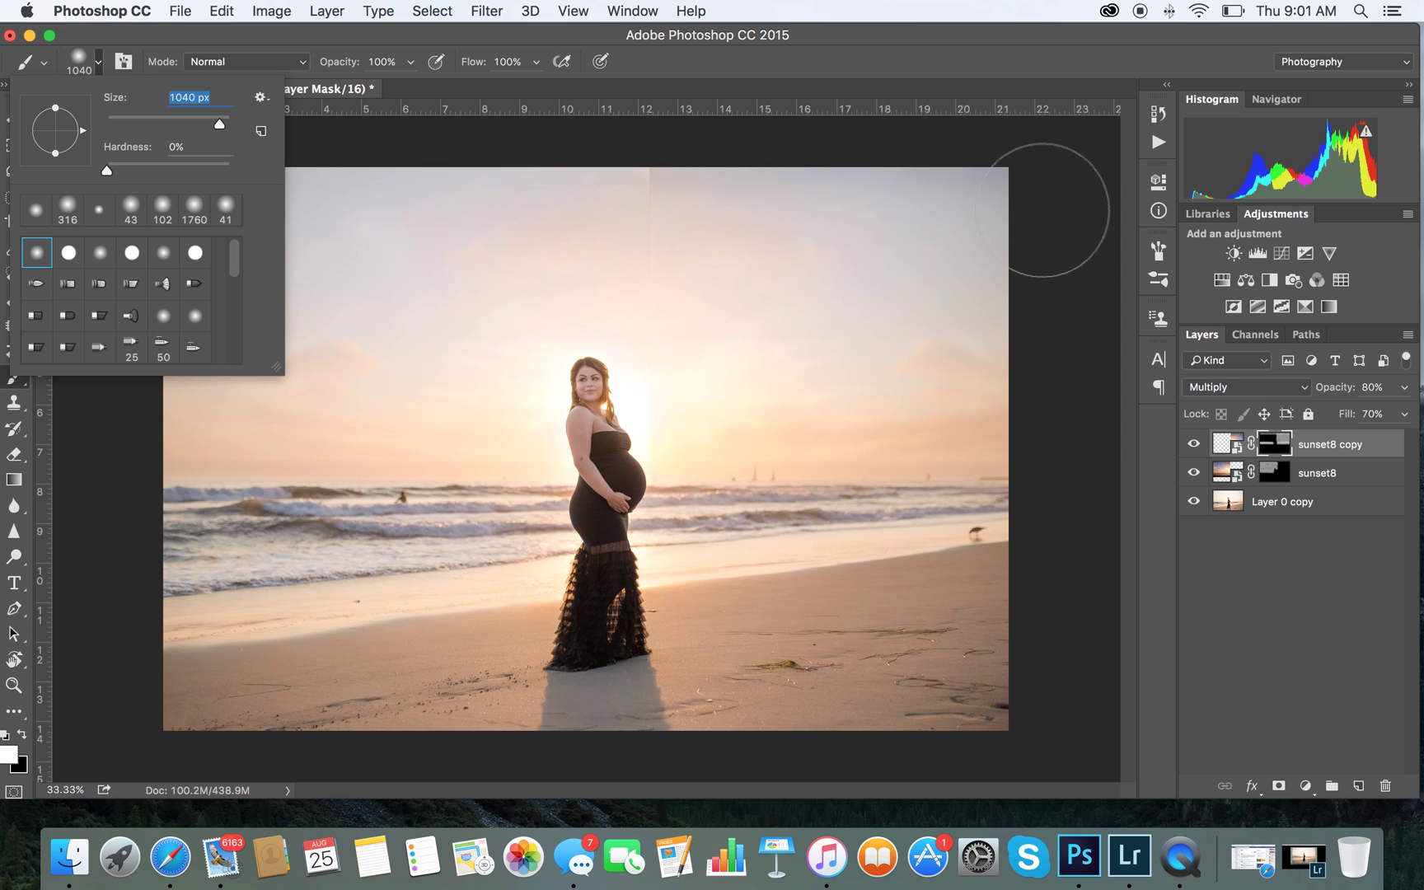
click(422, 56)
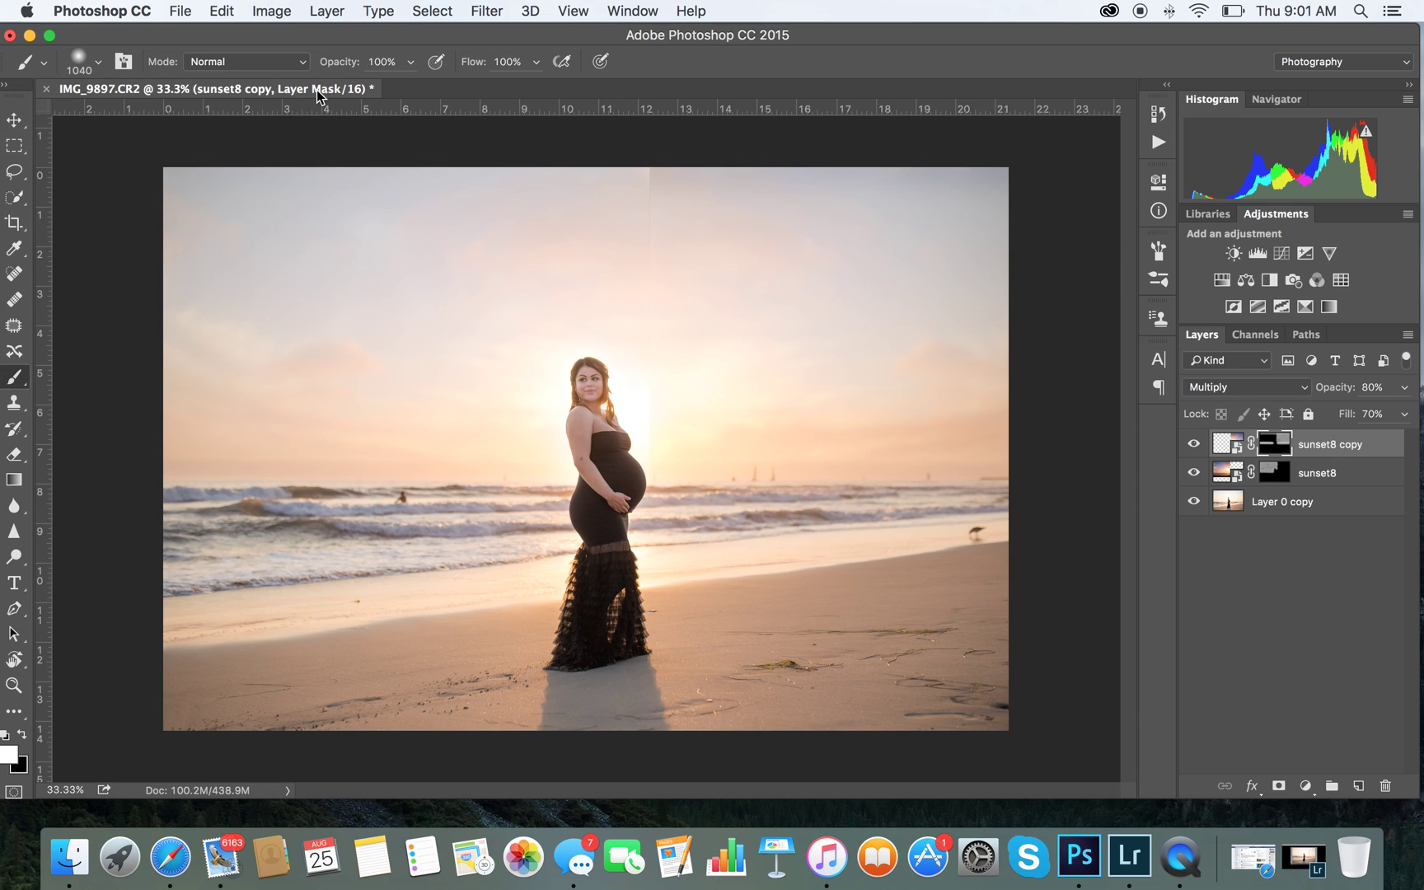
Paint white over the upper sky on the left part of the sunset8 mask and the right part of the sunset8 copy mask.
click(1279, 482)
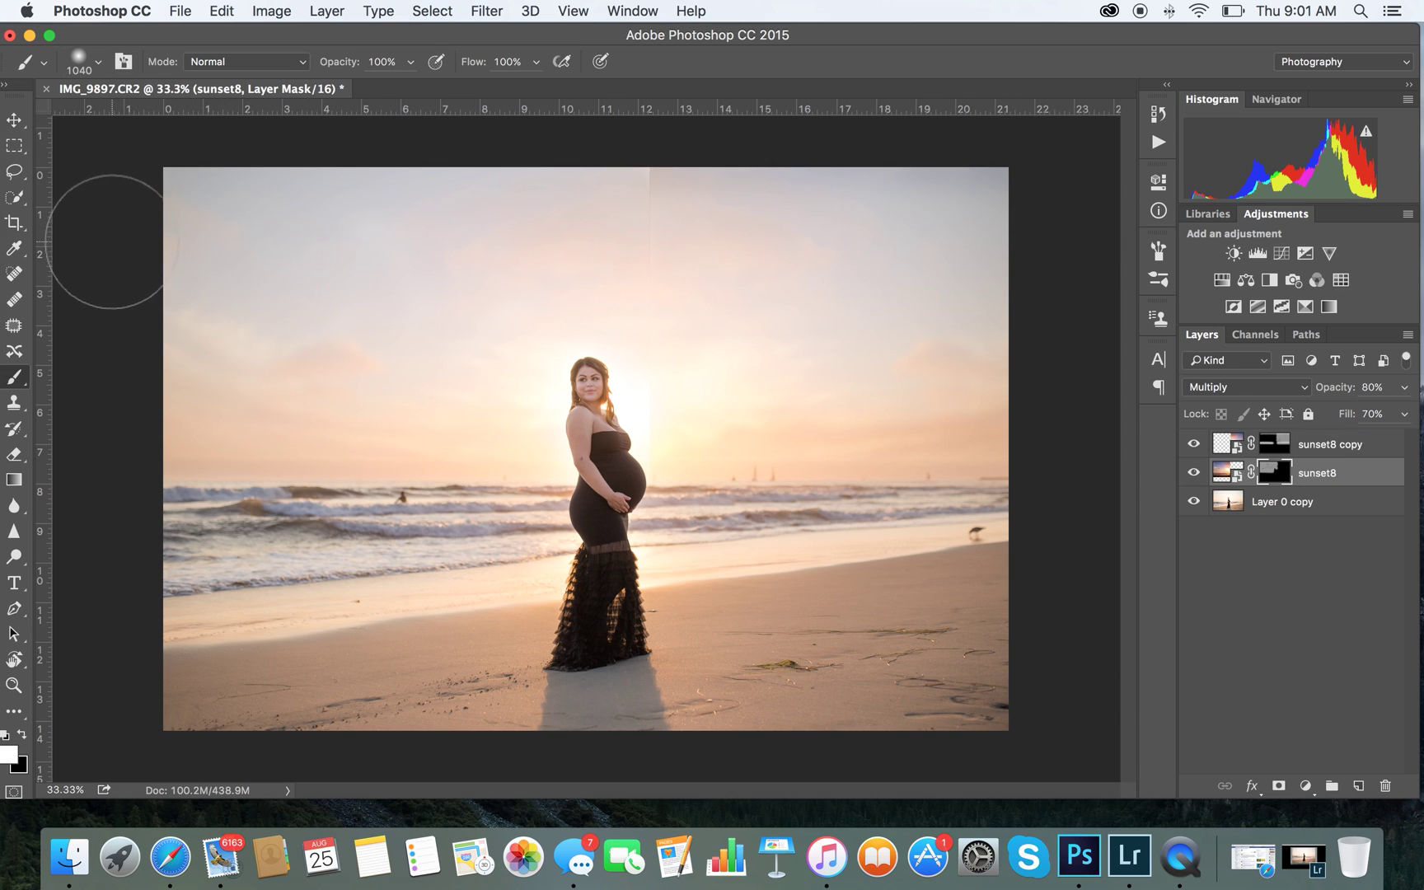
mouse_move(279, 190)
mouse_down()
mouse_move(541, 154)
mouse_move(667, 159)
mouse_move(604, 159)
mouse_move(273, 262)
mouse_move(115, 338)
mouse_move(330, 342)
mouse_move(511, 292)
mouse_move(604, 241)
mouse_up()
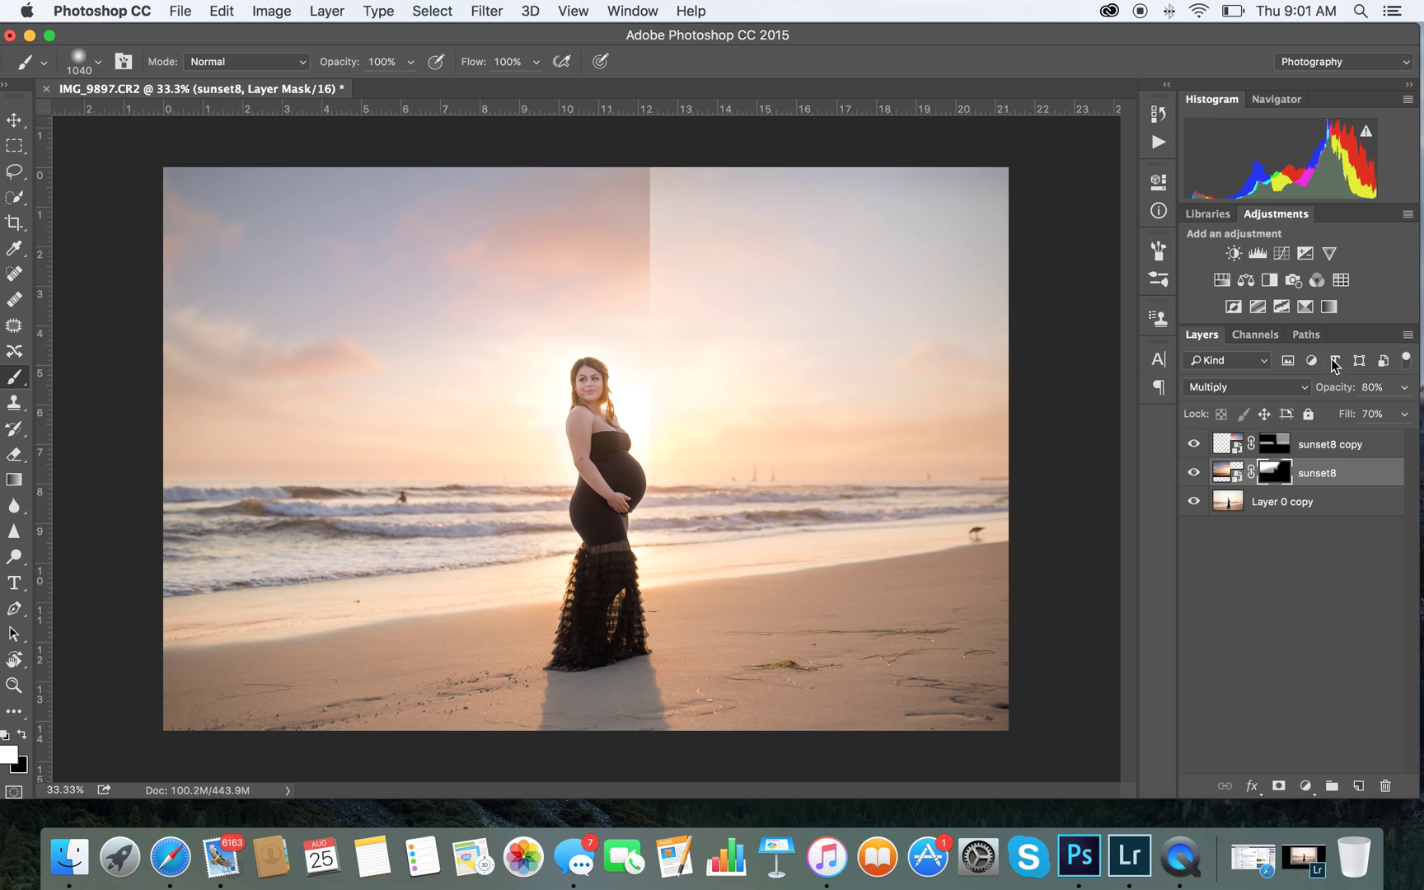
click(1319, 446)
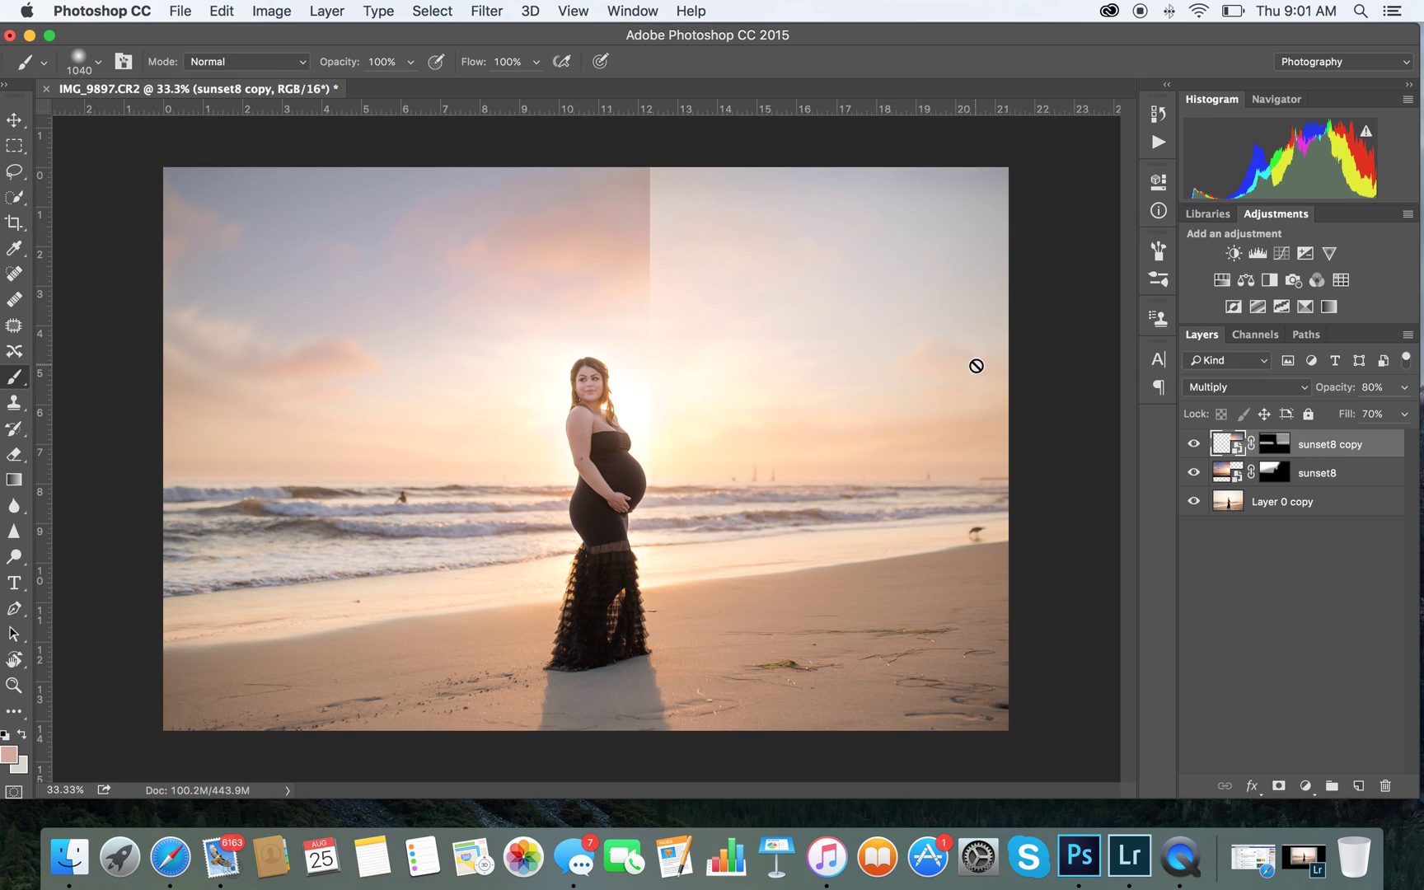
click(1265, 435)
mouse_move(1032, 373)
mouse_down()
mouse_move(913, 219)
mouse_move(784, 154)
mouse_move(566, 165)
mouse_move(689, 216)
mouse_up()
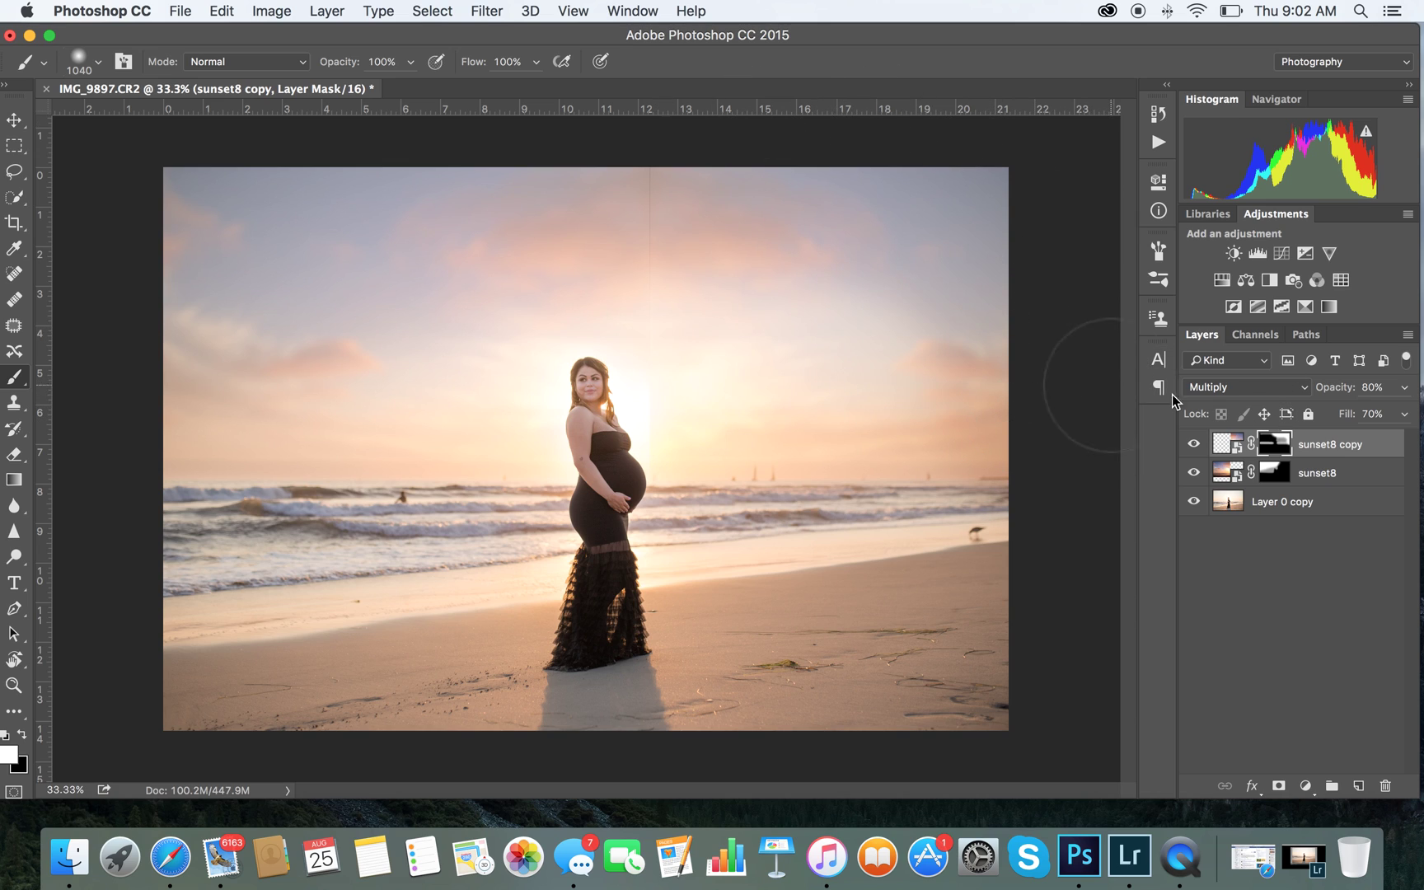
Merge the visible layers and patch the vertical seam in the upper middle of the sky with the Patch tool.
click(1408, 335)
click(1273, 690)
click(16, 328)
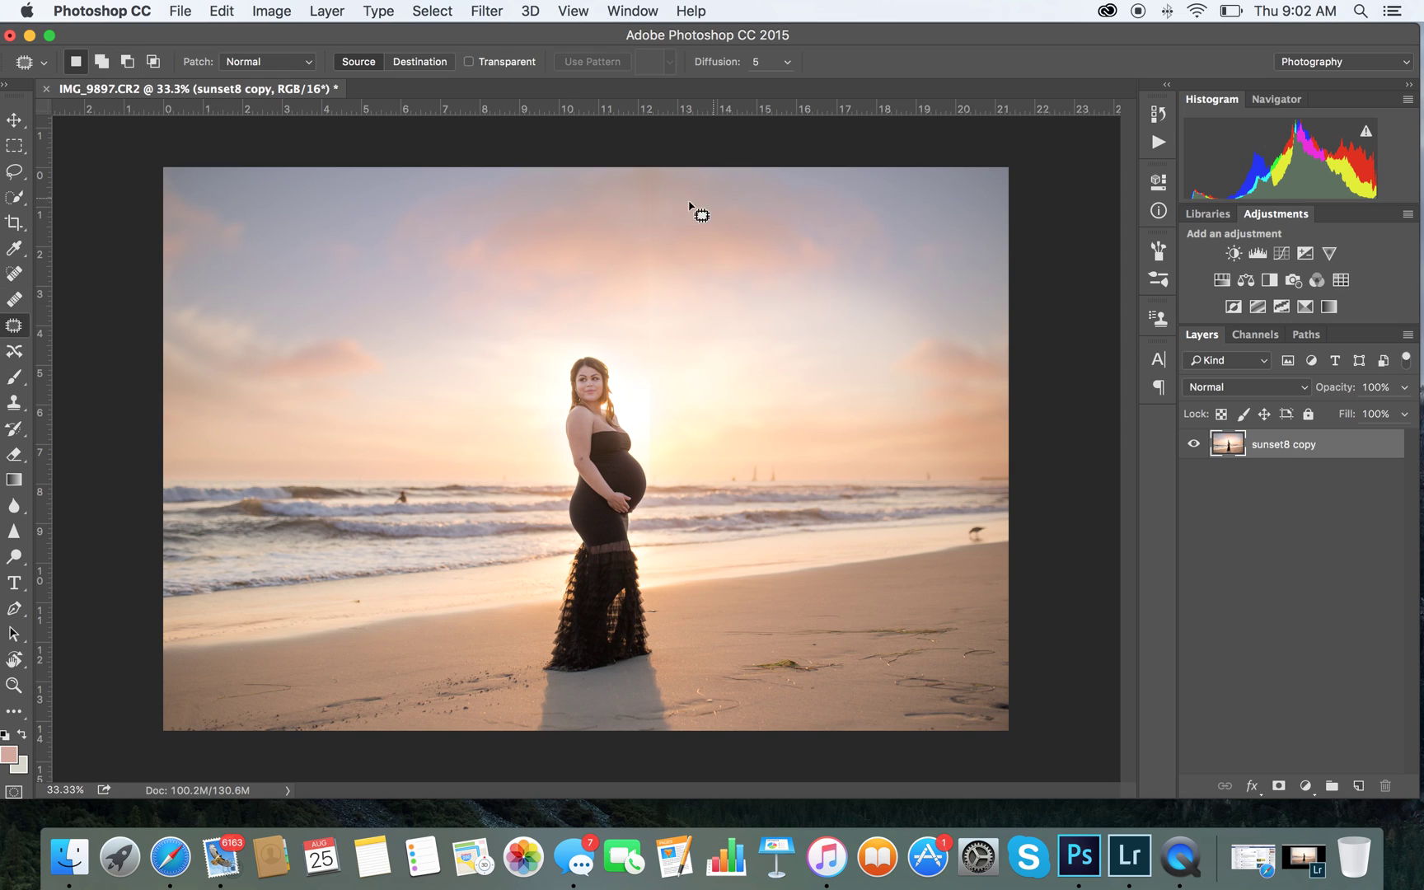
drag(655, 171, 644, 330)
key(super+d)
Patch the narrow vertical seam running down the bright sky beside the woman to the horizon.
key(super+equal)
key(super+equal)
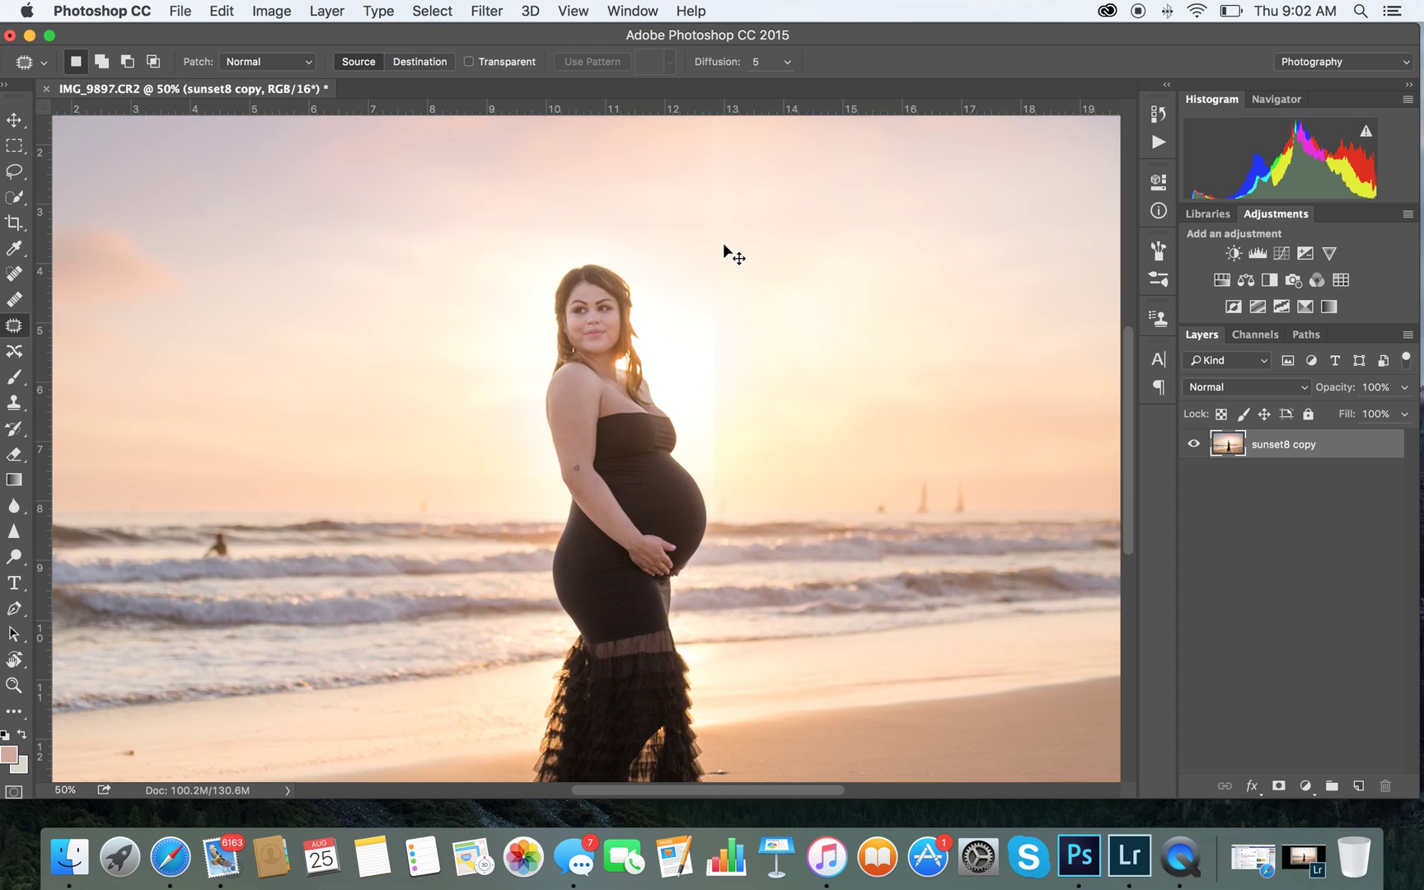
scroll(733, 256, right, 3)
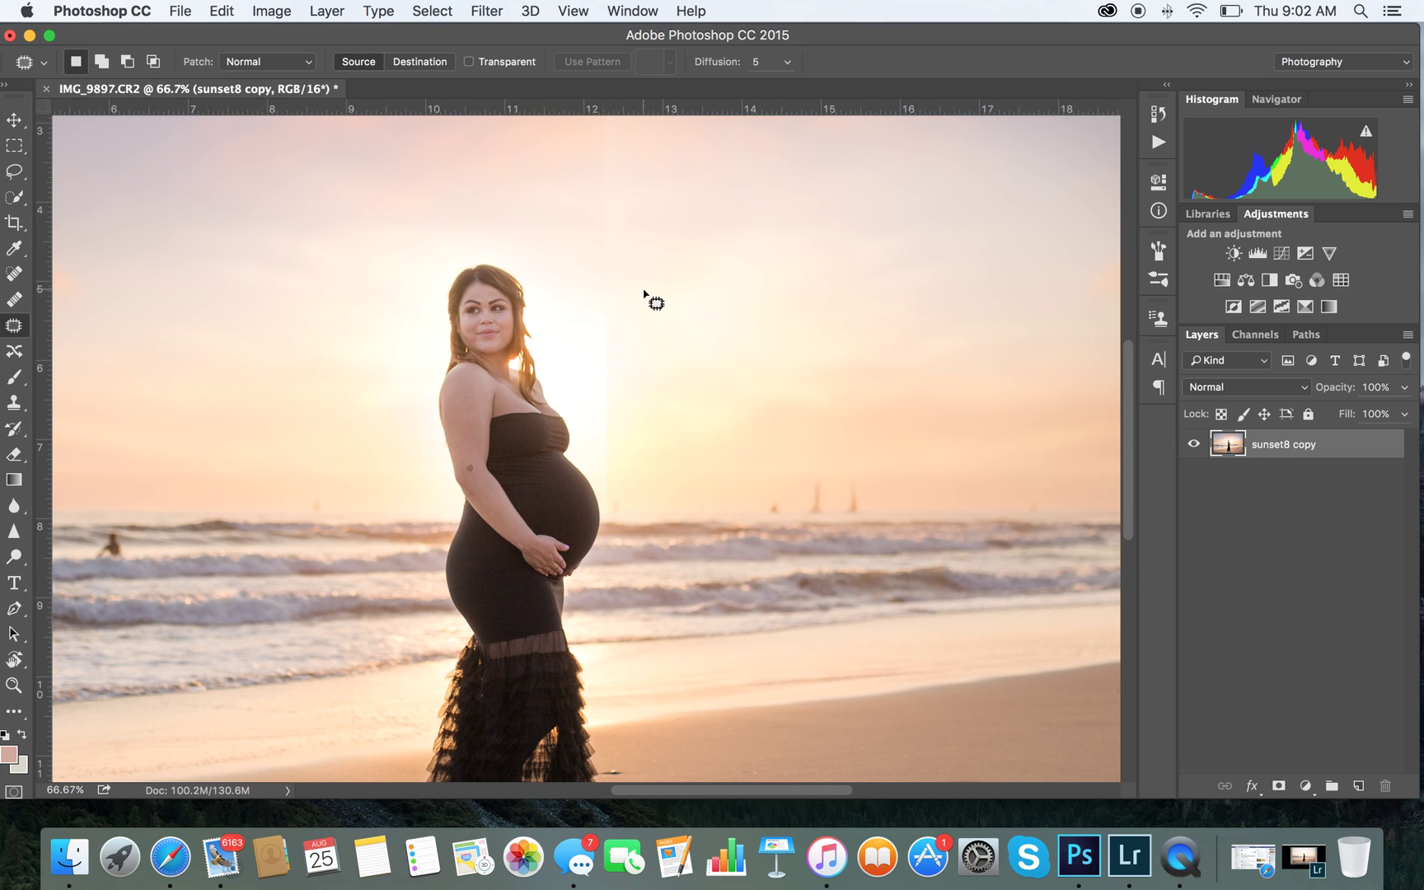
mouse_move(617, 483)
mouse_down()
mouse_move(607, 512)
mouse_move(616, 132)
mouse_up()
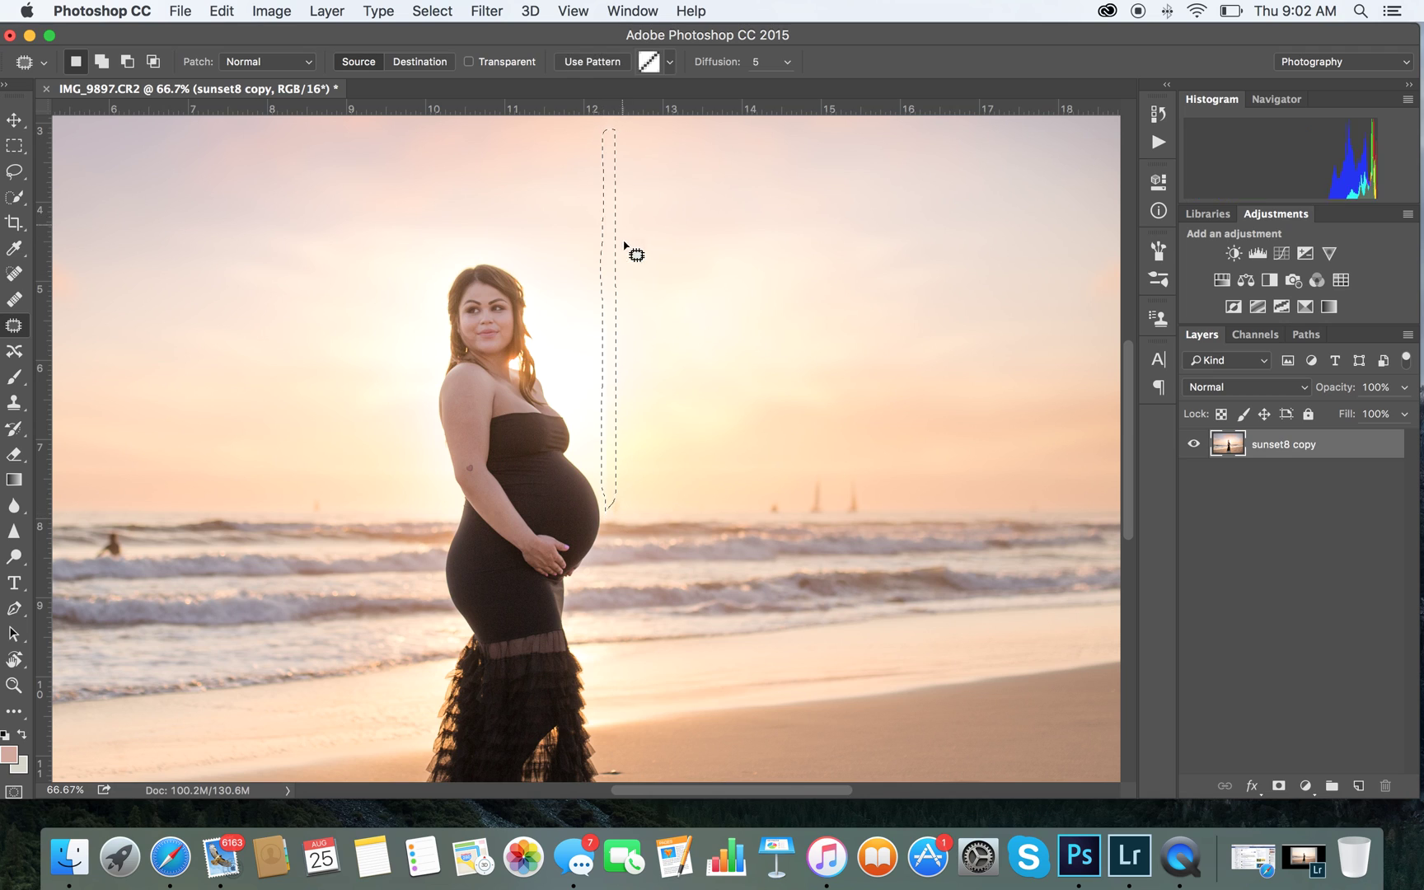
key(super+d)
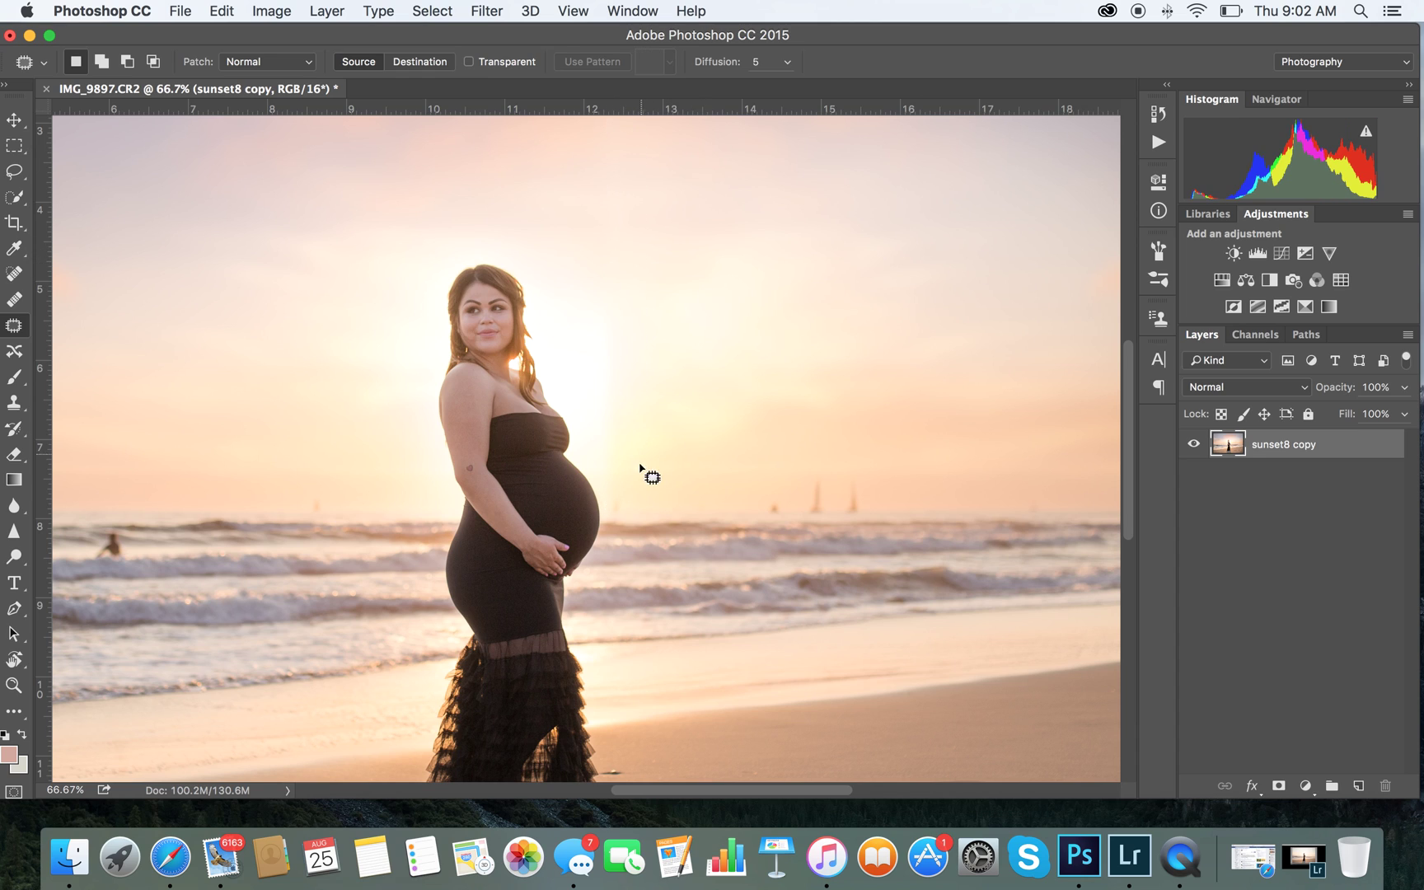
Patch the remaining seam in the sky above the woman's head and clear the selection.
scroll(657, 404, up, 5)
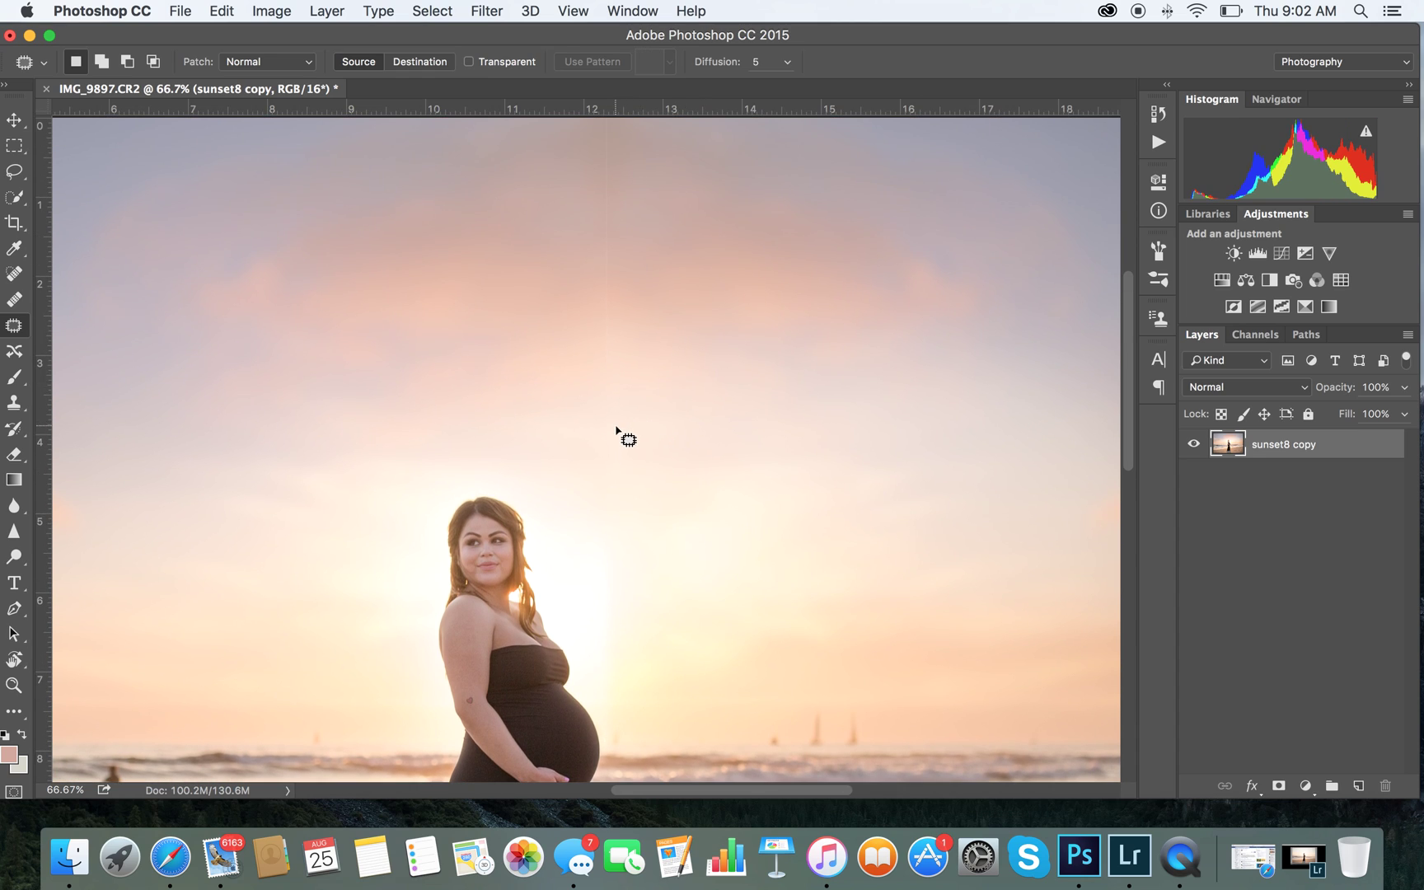
mouse_move(599, 394)
mouse_down()
mouse_move(612, 103)
mouse_move(591, 143)
mouse_move(592, 404)
mouse_move(659, 396)
mouse_up()
scroll(673, 352, up, 5)
key(super+d)
scroll(741, 403, down, 7)
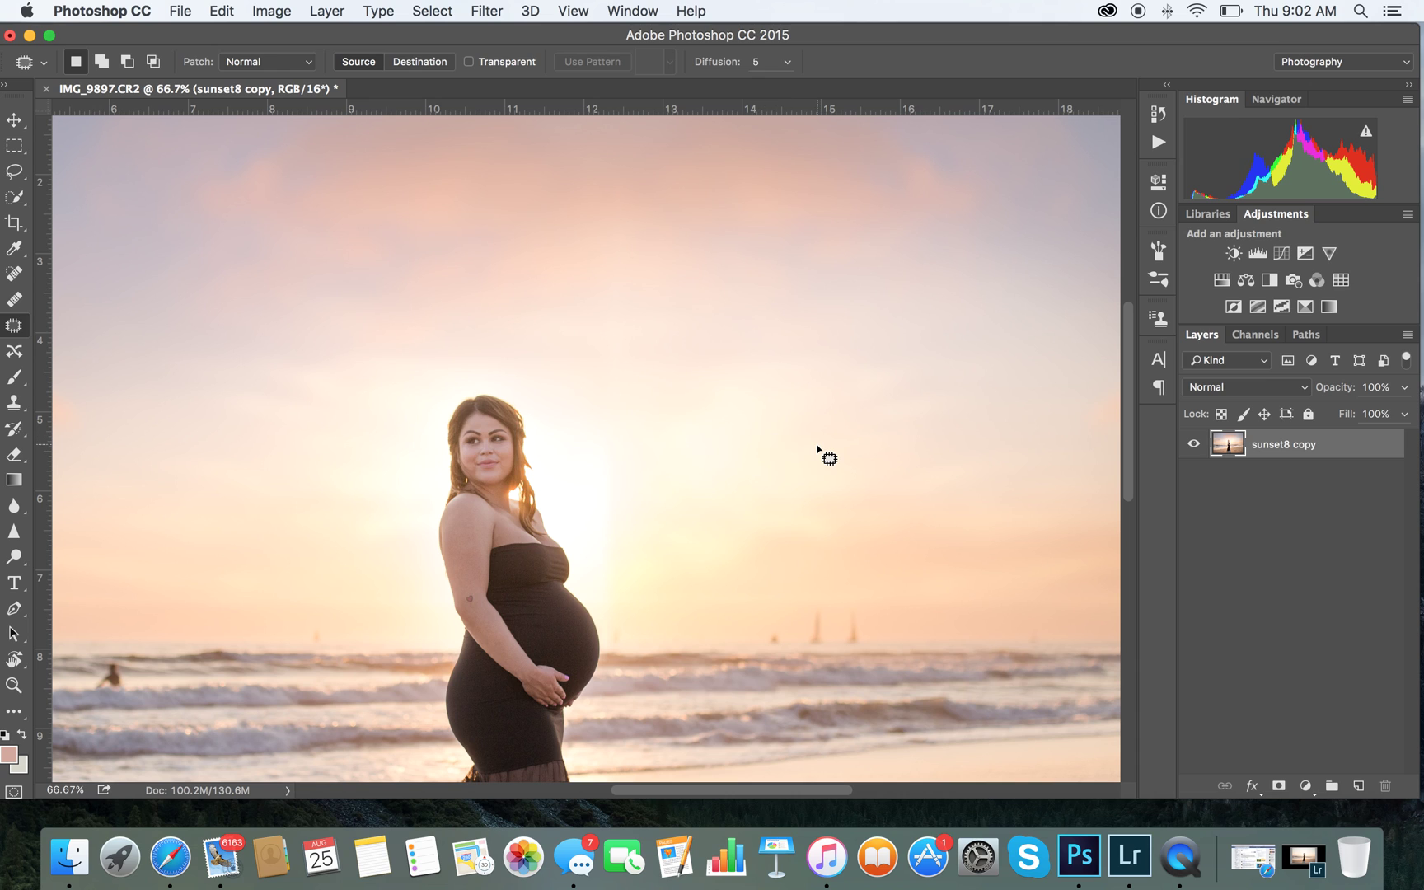
Patch the uneven sky areas just right of the woman and near the photo's upper edge.
key(super+minus)
key(super+minus)
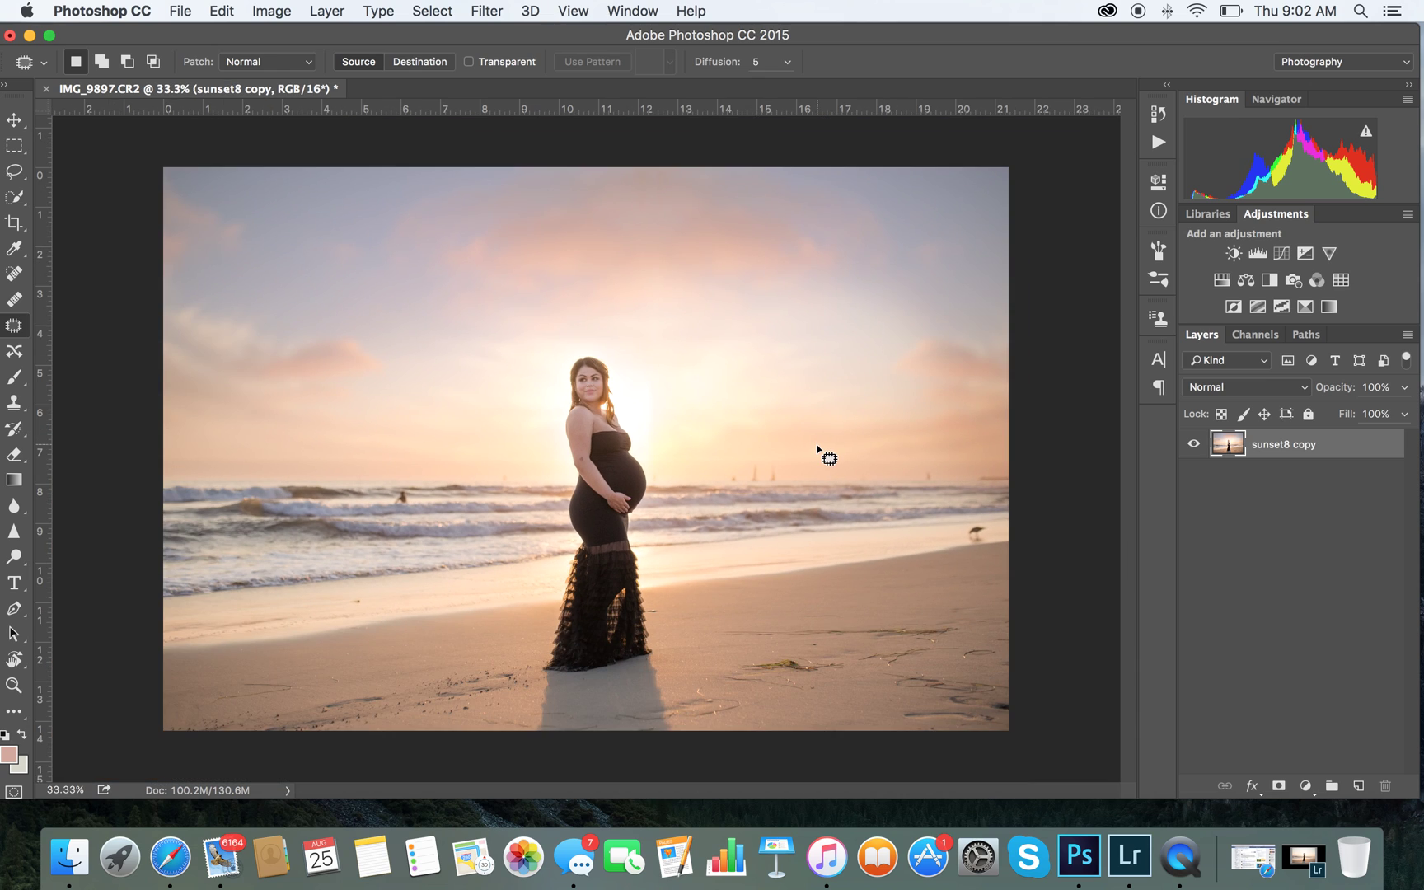
mouse_move(722, 372)
mouse_down()
mouse_move(756, 420)
mouse_move(716, 406)
mouse_up()
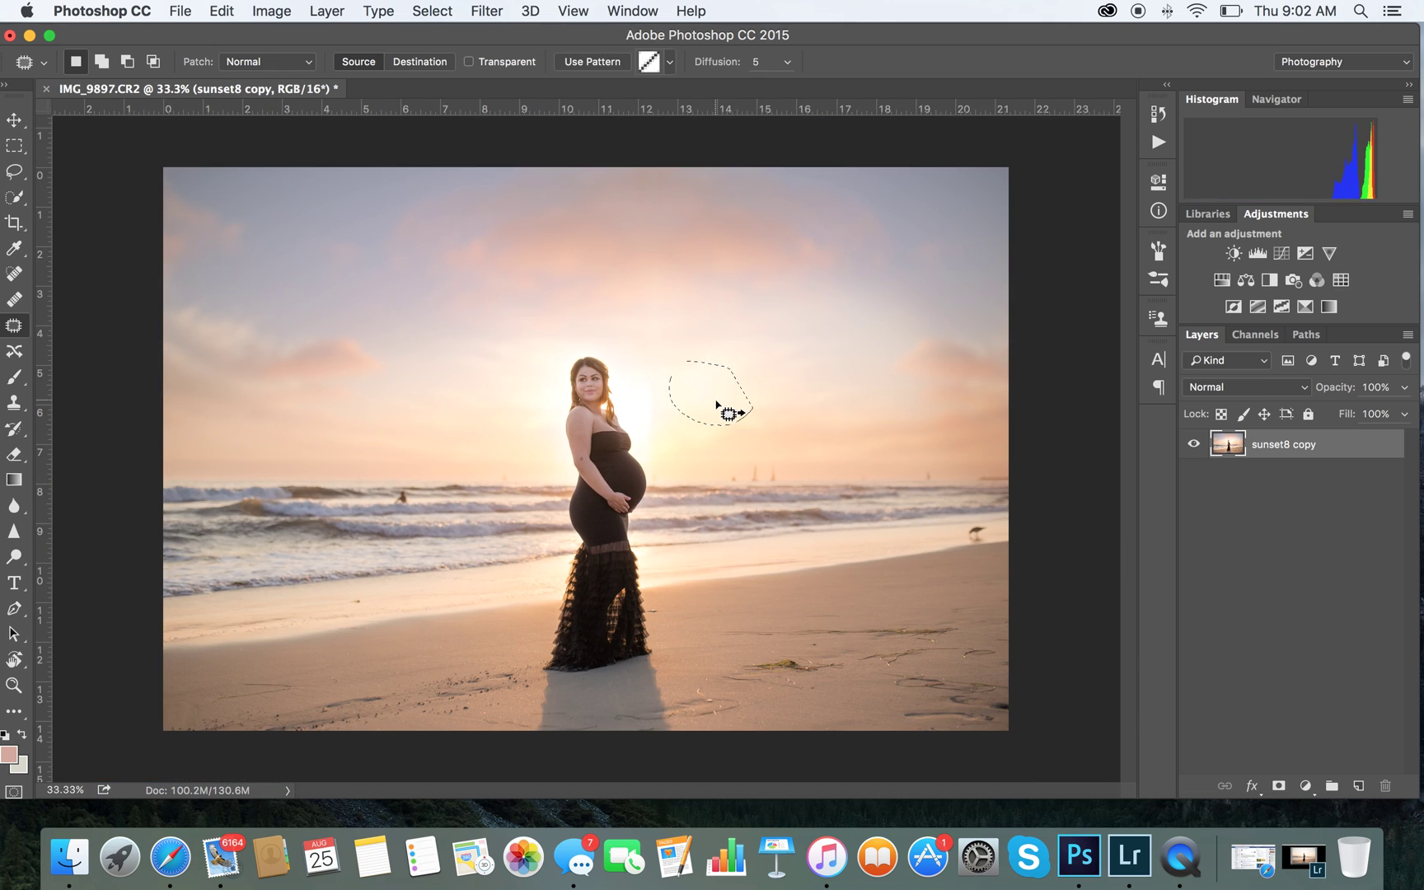
click(820, 413)
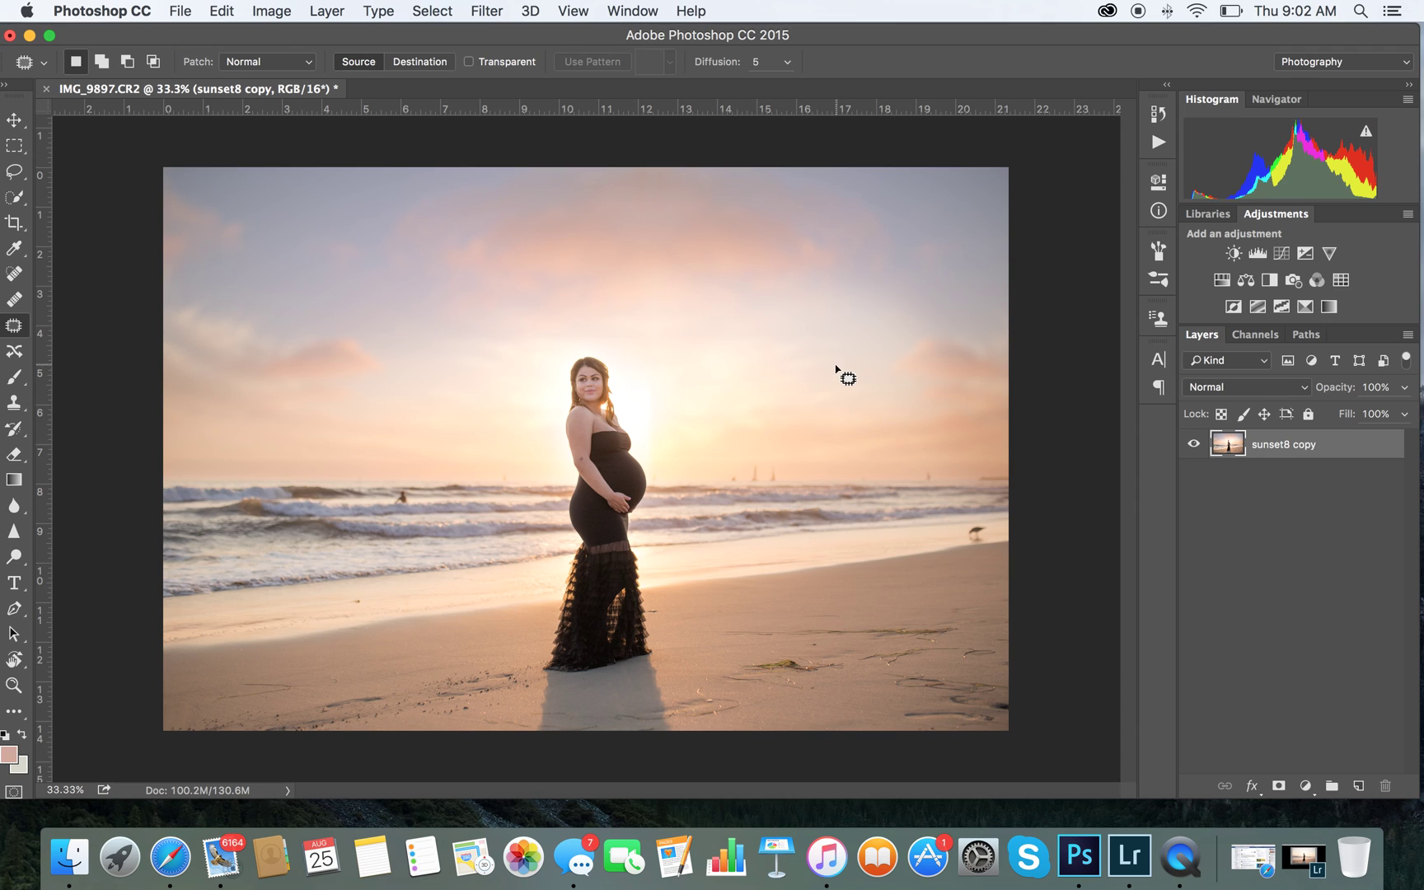
mouse_move(664, 375)
mouse_down()
mouse_move(629, 381)
mouse_move(645, 454)
mouse_move(674, 416)
mouse_move(647, 368)
mouse_move(630, 397)
mouse_move(639, 456)
mouse_move(652, 472)
mouse_move(687, 442)
mouse_move(712, 449)
mouse_up()
key(cmd+d)
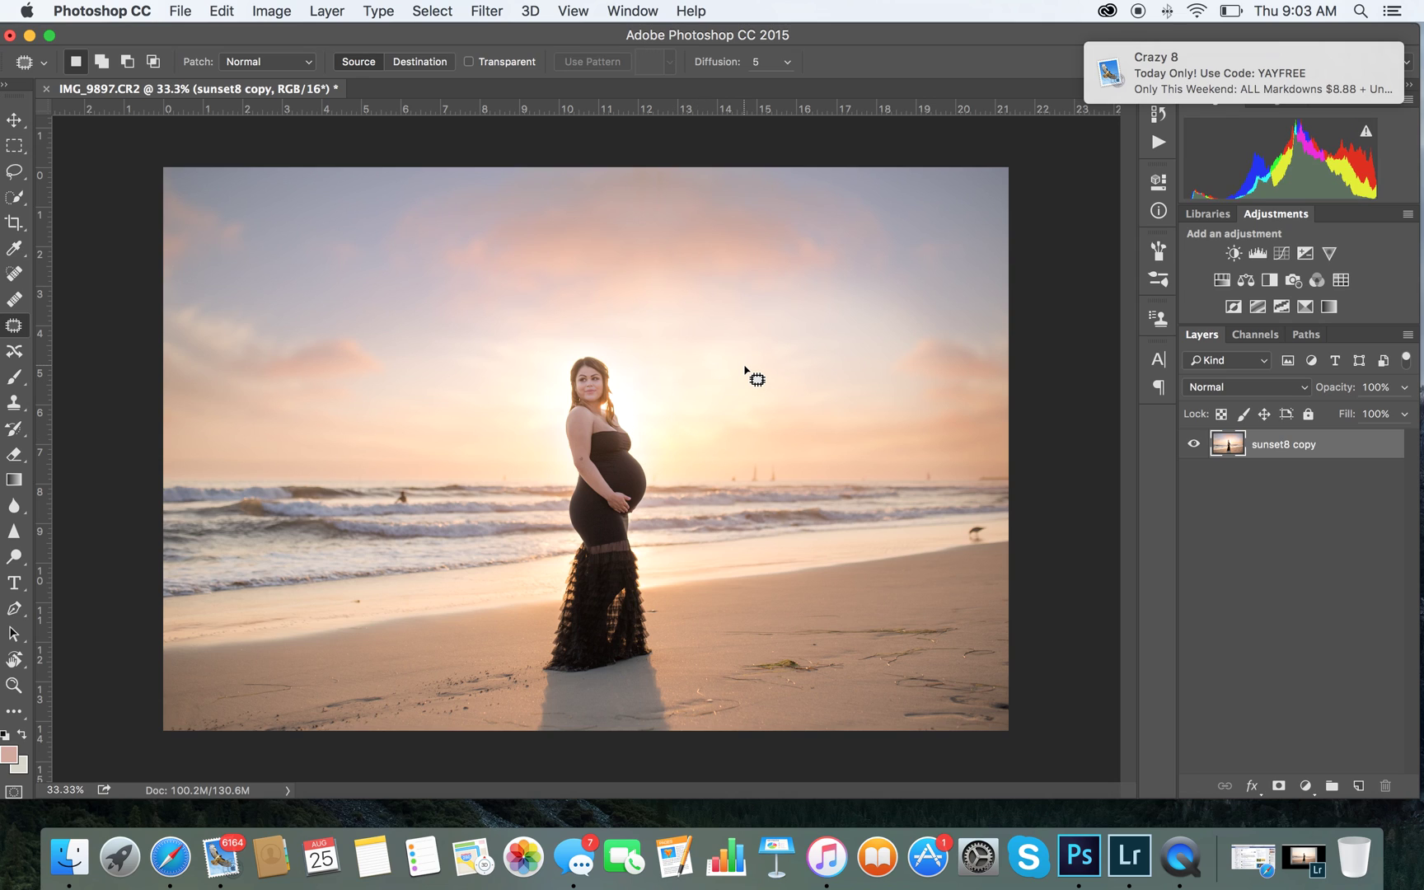
mouse_move(707, 169)
mouse_down()
mouse_move(664, 244)
mouse_move(705, 270)
mouse_move(734, 264)
mouse_up()
key(super+d)
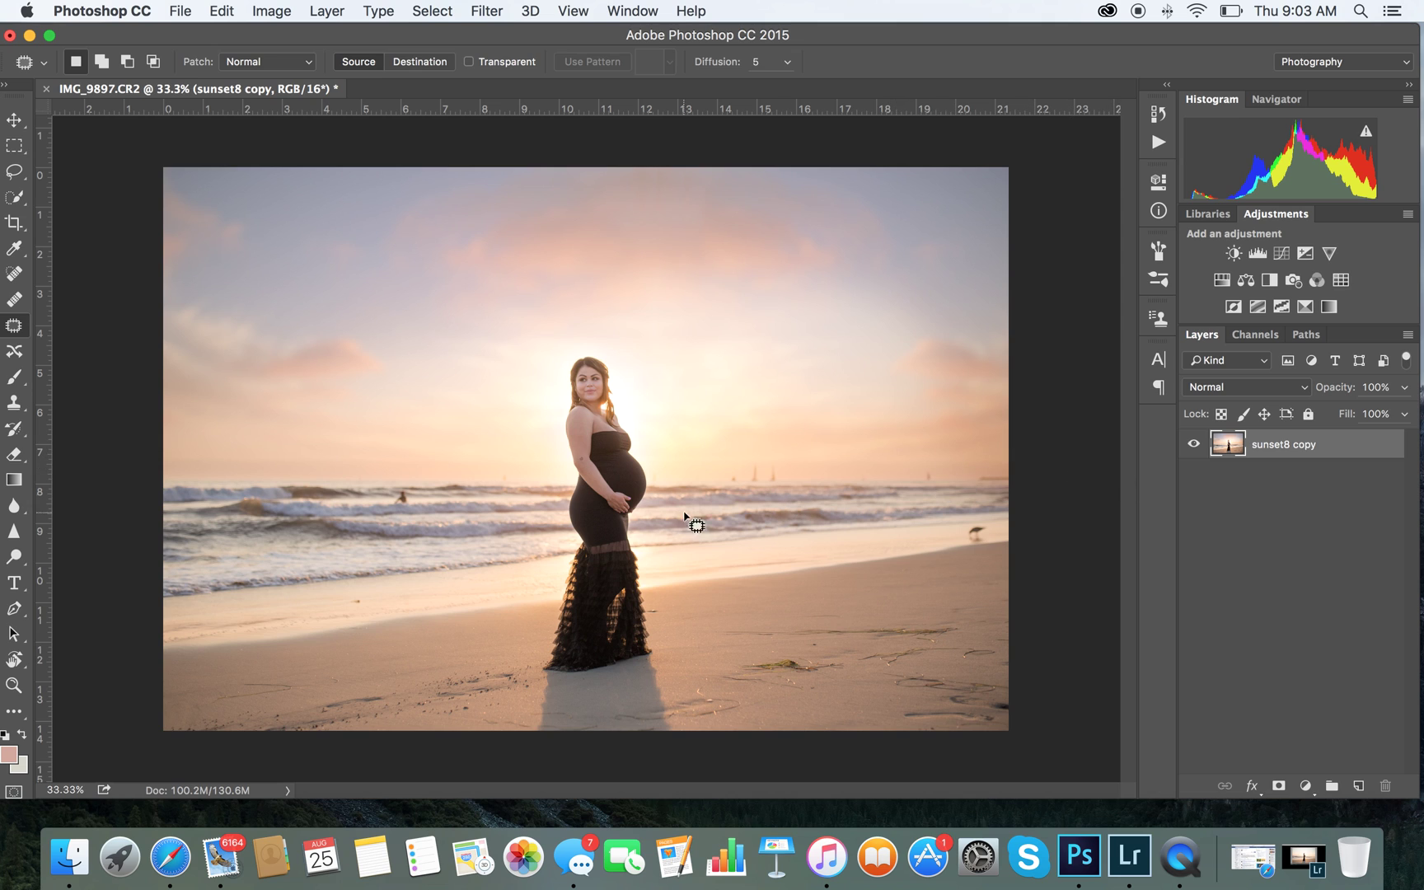
Remove the swimmer from the waves by patching with nearby water, and clean up the leftover marks around that spot.
key(super+equal)
key(super+equal)
key(super+equal)
key(super+equal)
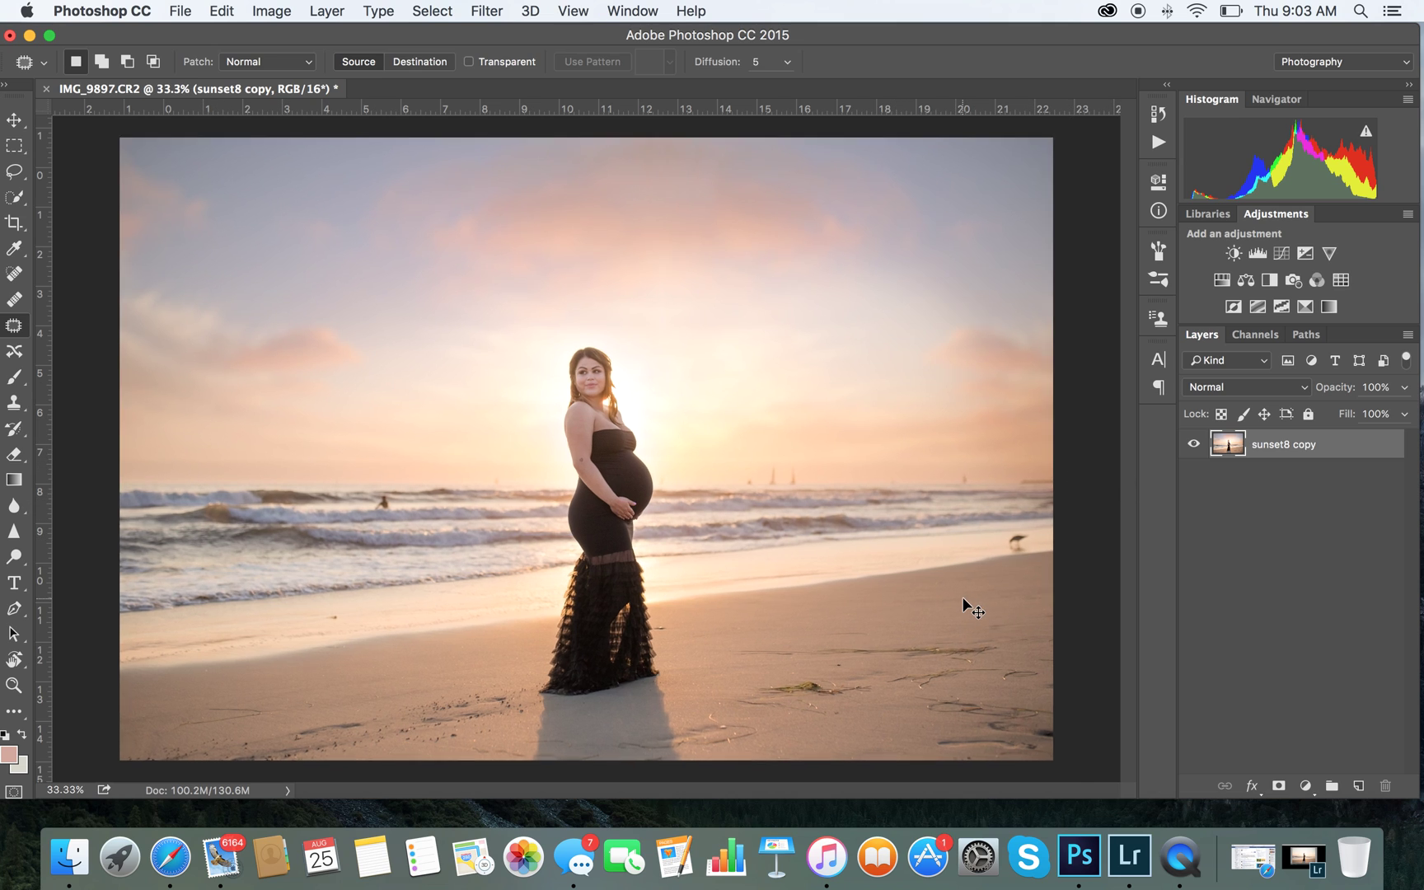
scroll(476, 546, left, 15)
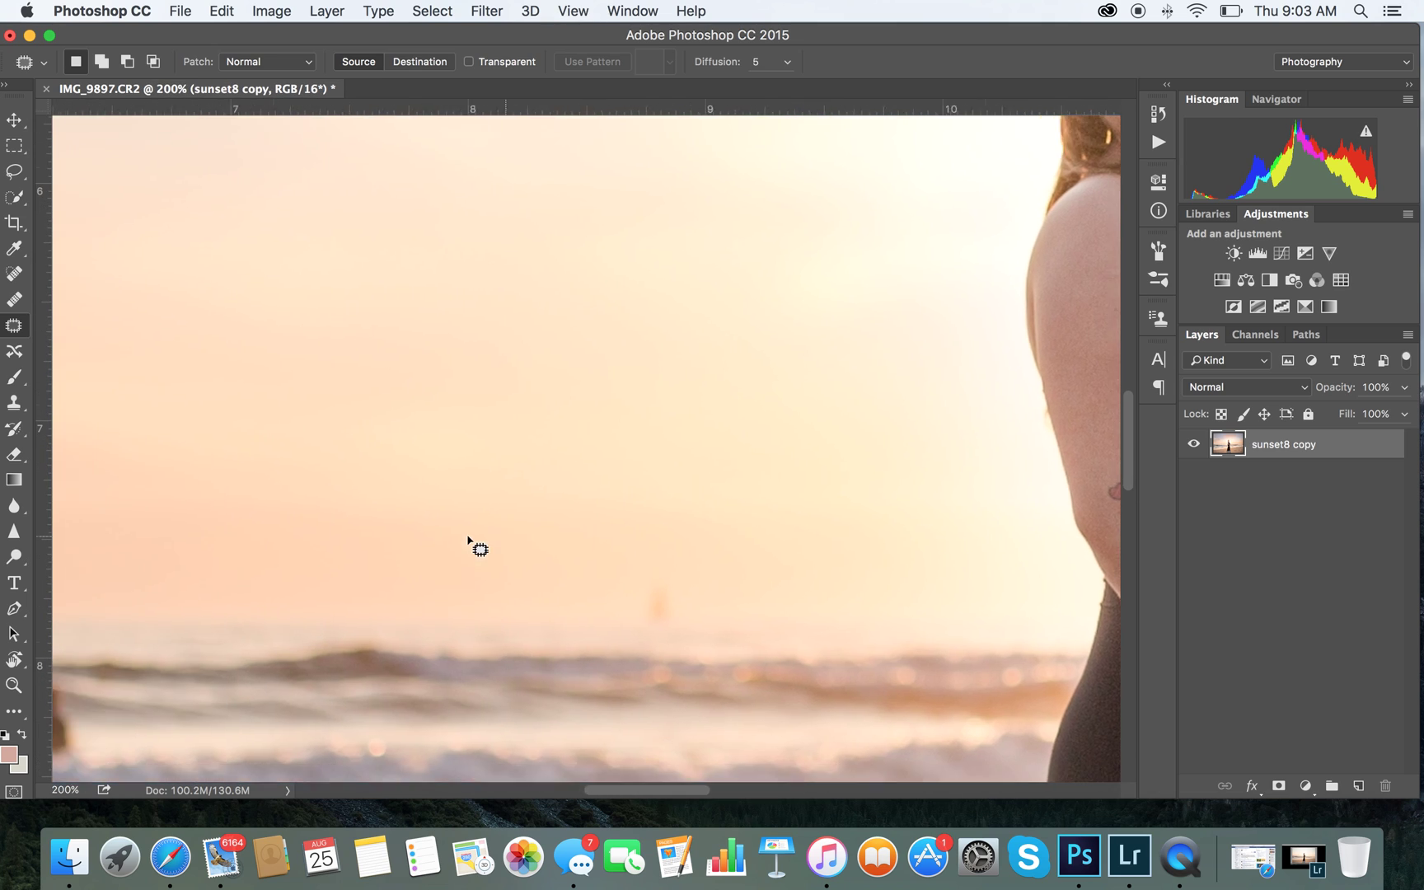
scroll(476, 546, down, 2)
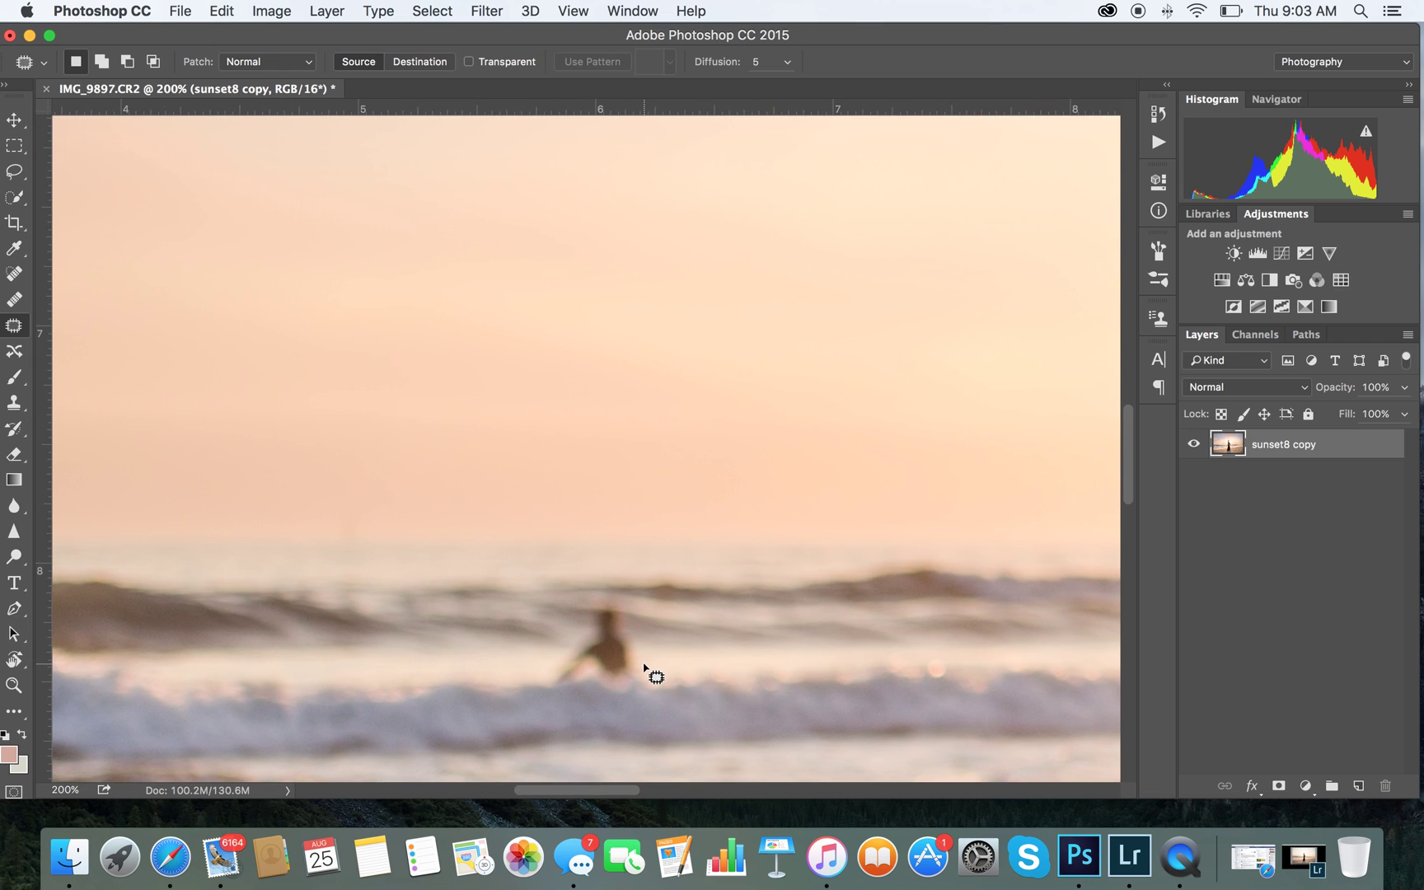
scroll(659, 671, left, 2)
mouse_move(664, 666)
mouse_down()
mouse_move(662, 628)
mouse_move(614, 619)
mouse_move(577, 676)
mouse_move(592, 692)
mouse_move(616, 679)
mouse_move(658, 693)
mouse_move(651, 674)
mouse_move(738, 671)
mouse_up()
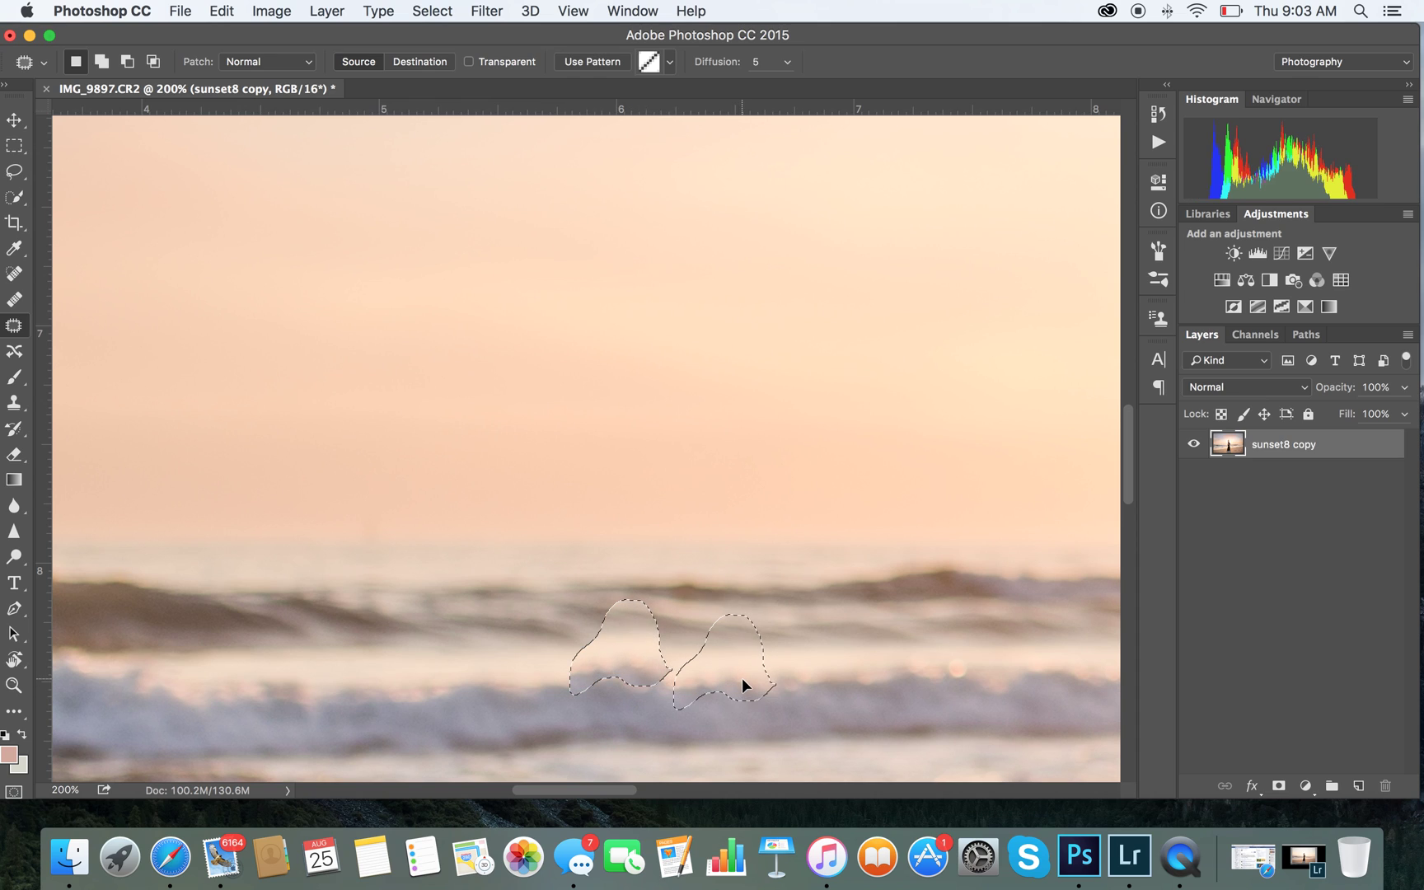
key(super+d)
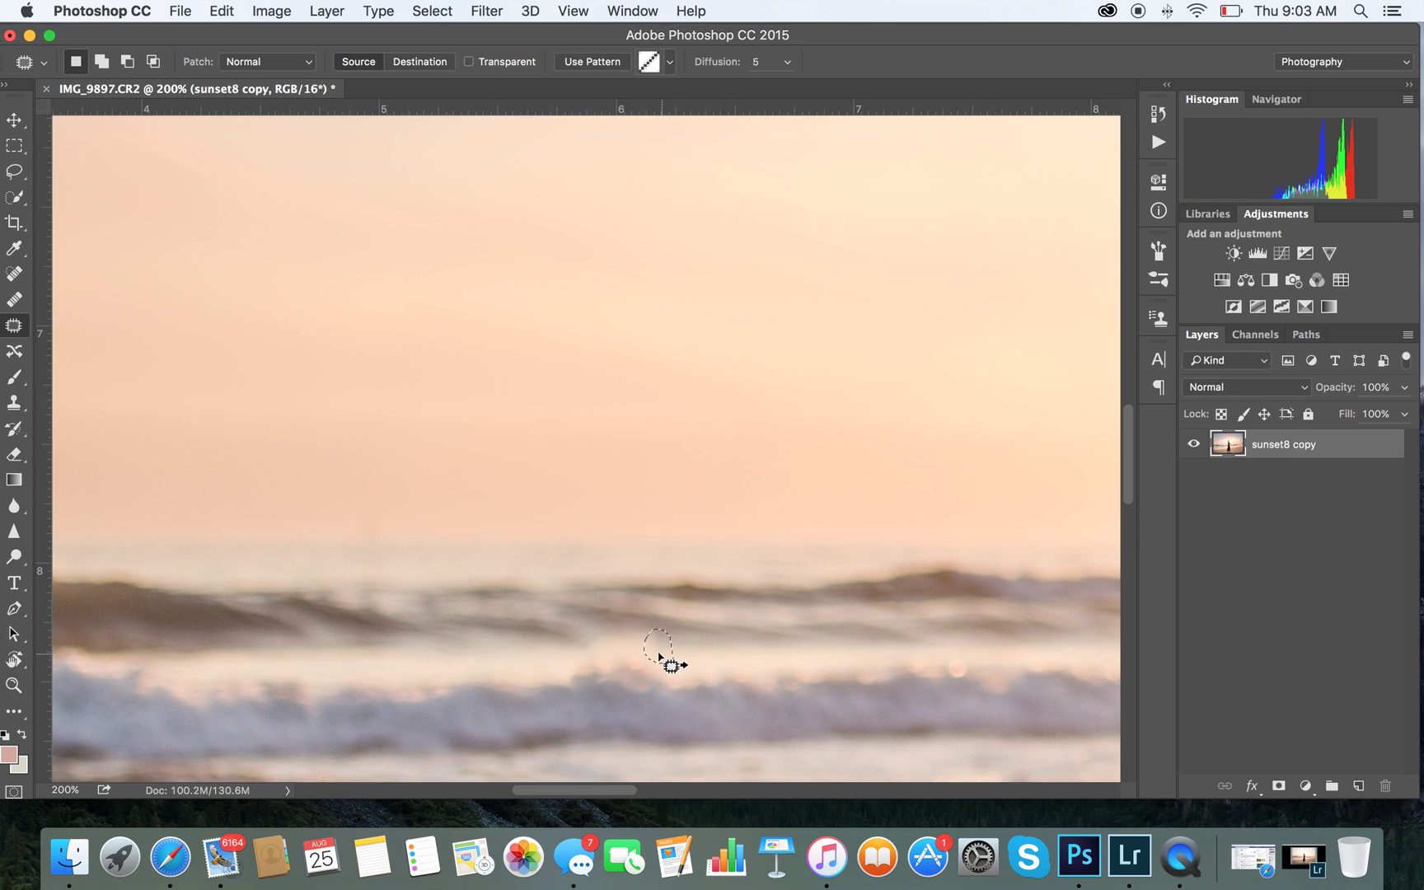
mouse_move(606, 625)
mouse_down()
mouse_move(632, 649)
mouse_move(612, 638)
mouse_move(544, 652)
mouse_up()
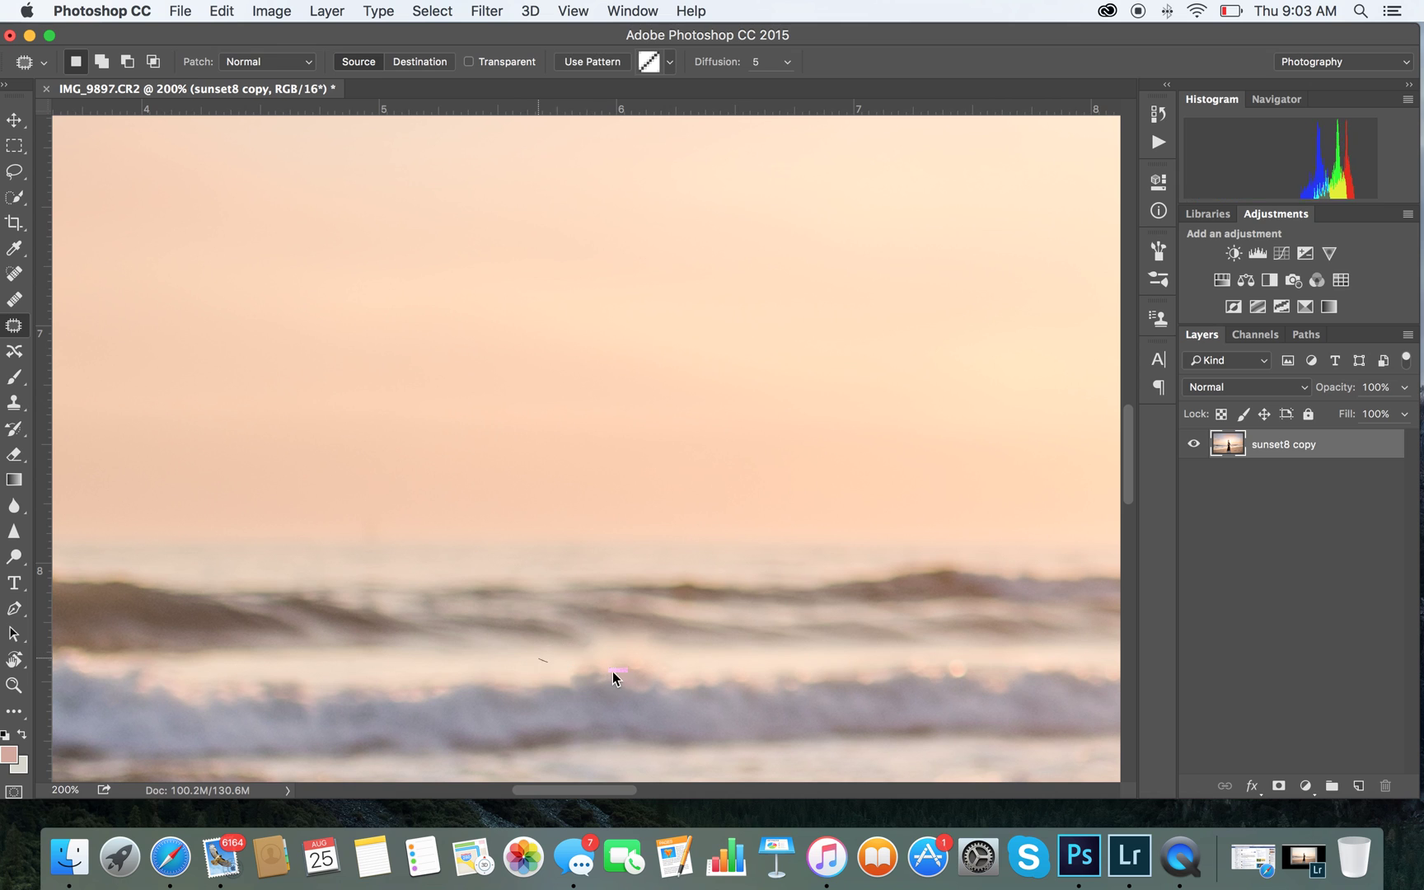
key(super+d)
key(super+minus)
key(super+minus)
key(super+minus)
key(super+minus)
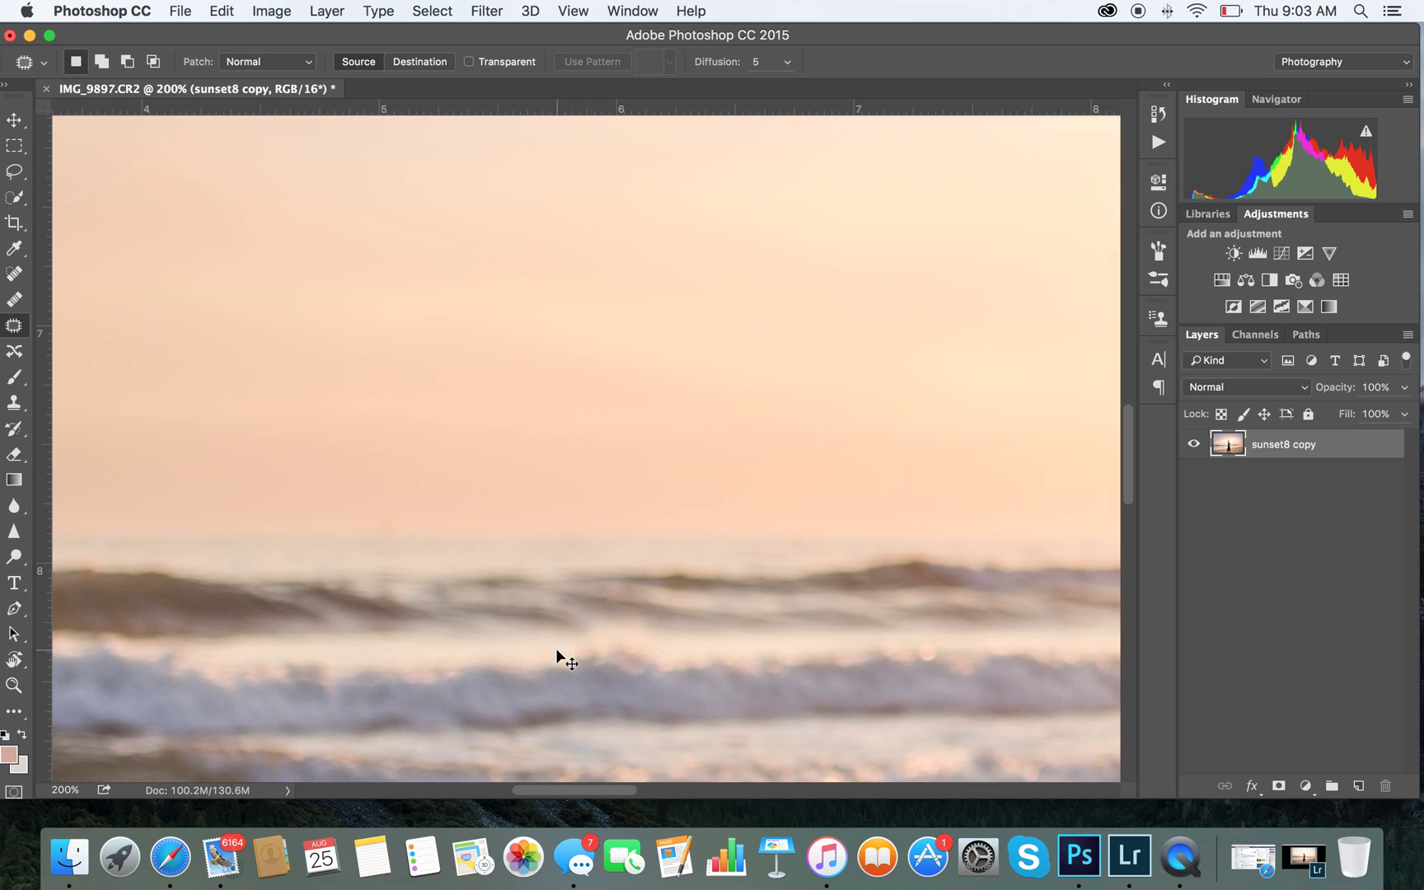
key(super+minus)
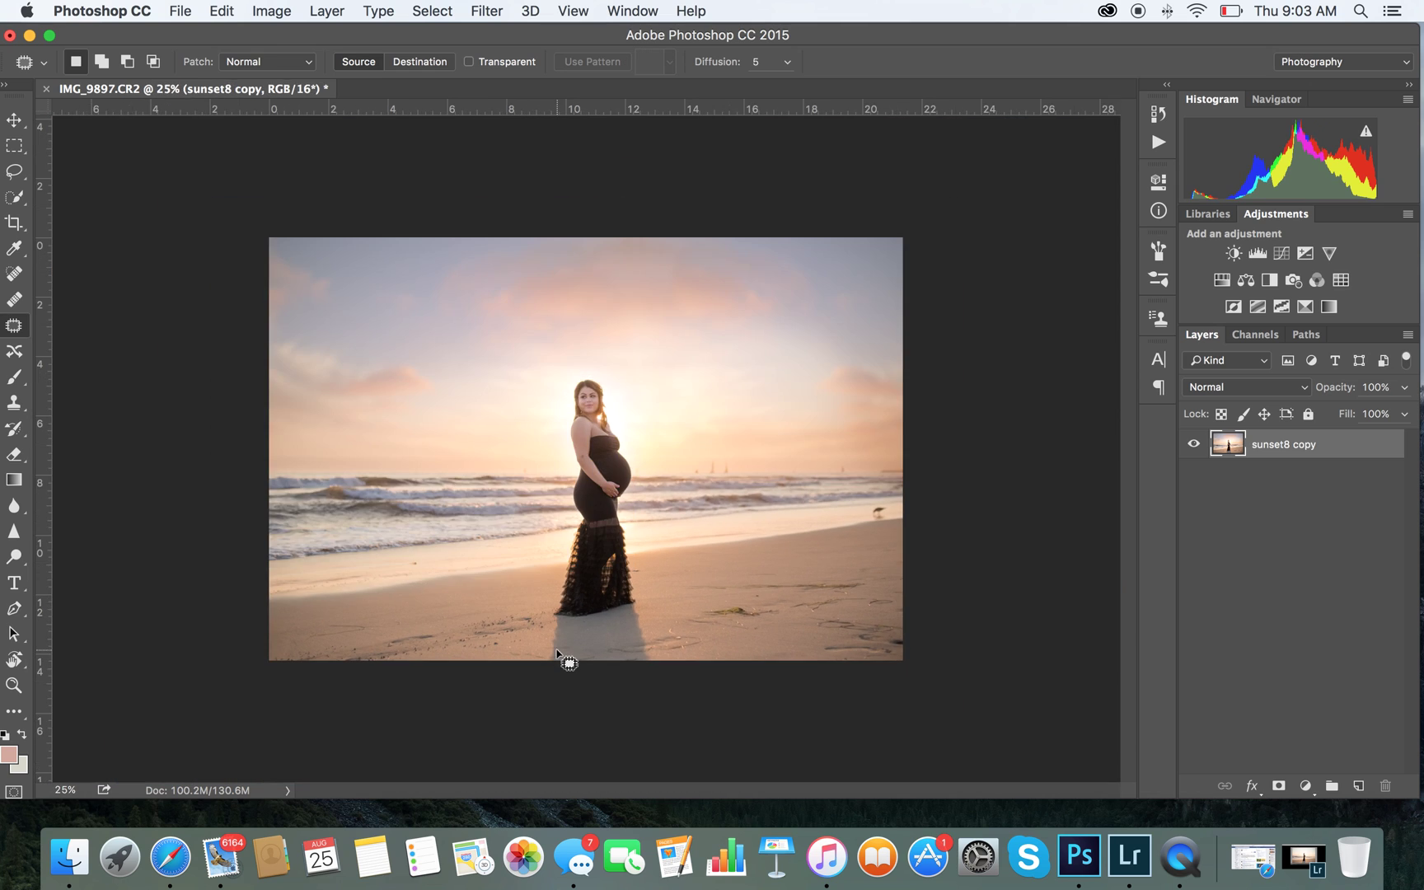
Examine the woman's face, arm and dress up close, as well as the photo as a whole.
key(super+equal)
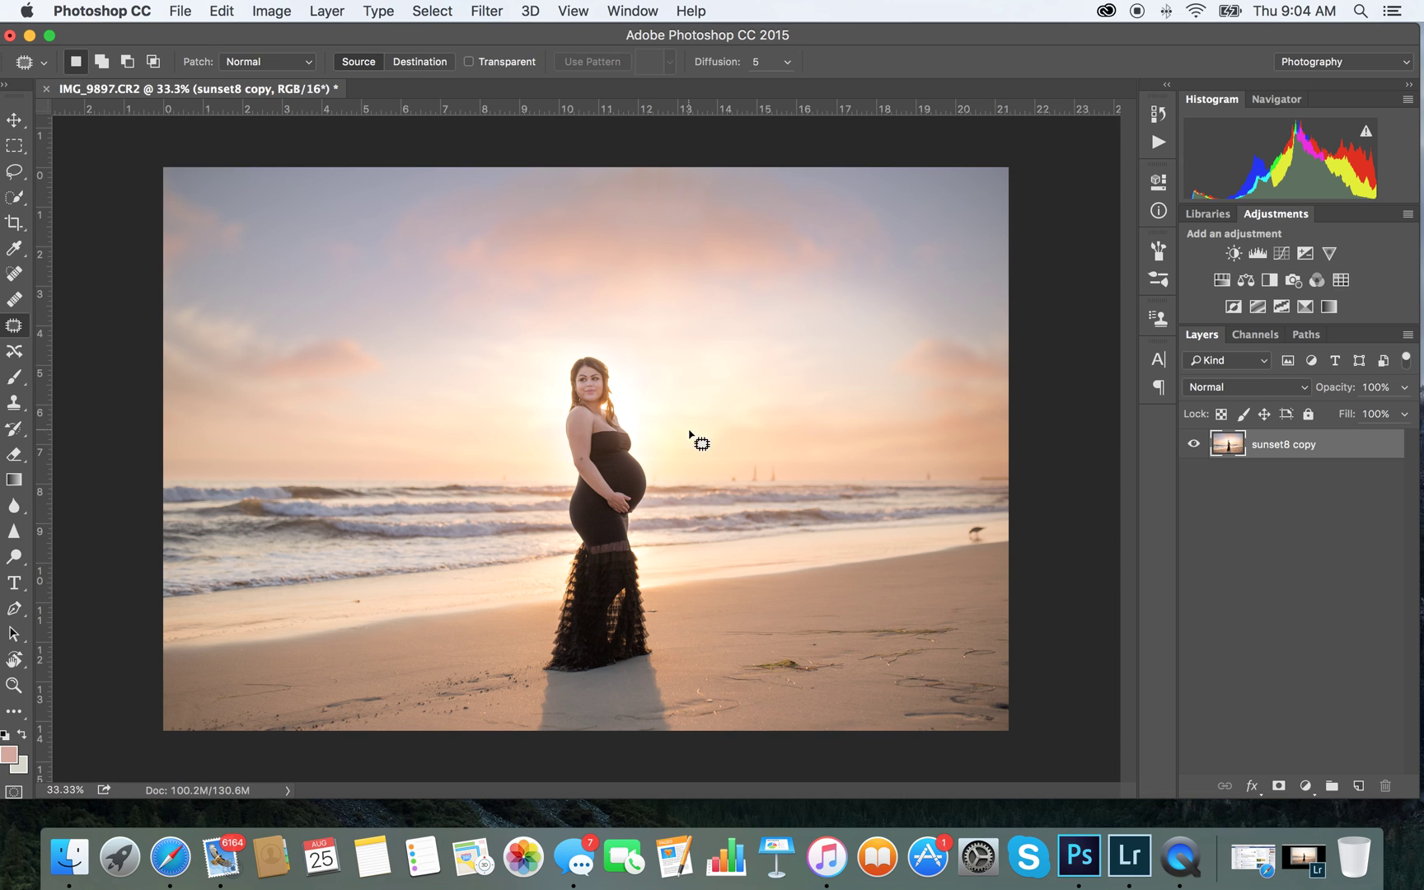
key(super+equal)
key(super+equal)
key(super+equal)
key(super+equal)
key(super+equal)
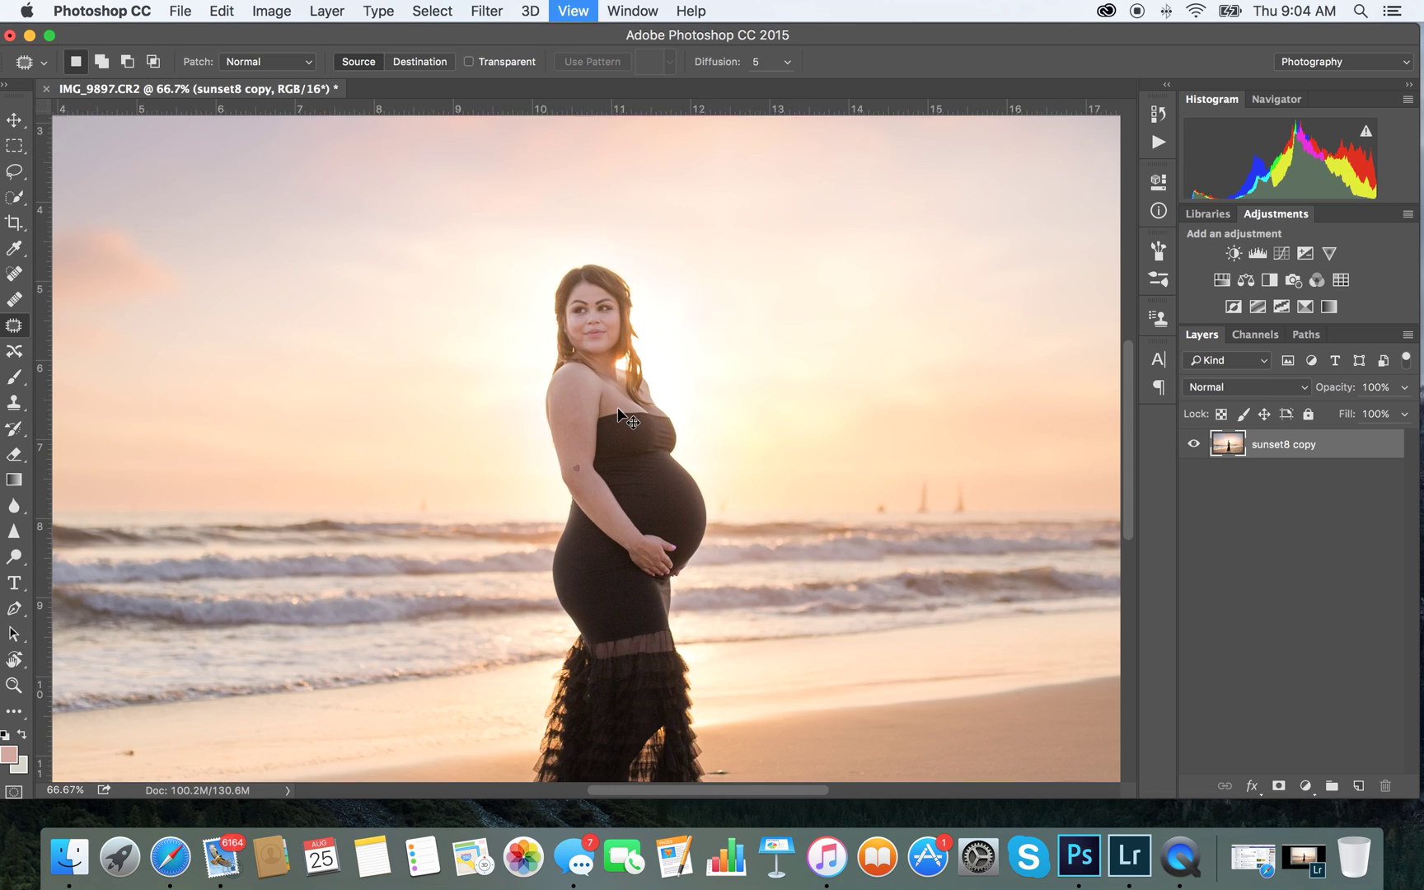
scroll(758, 165, up, 3)
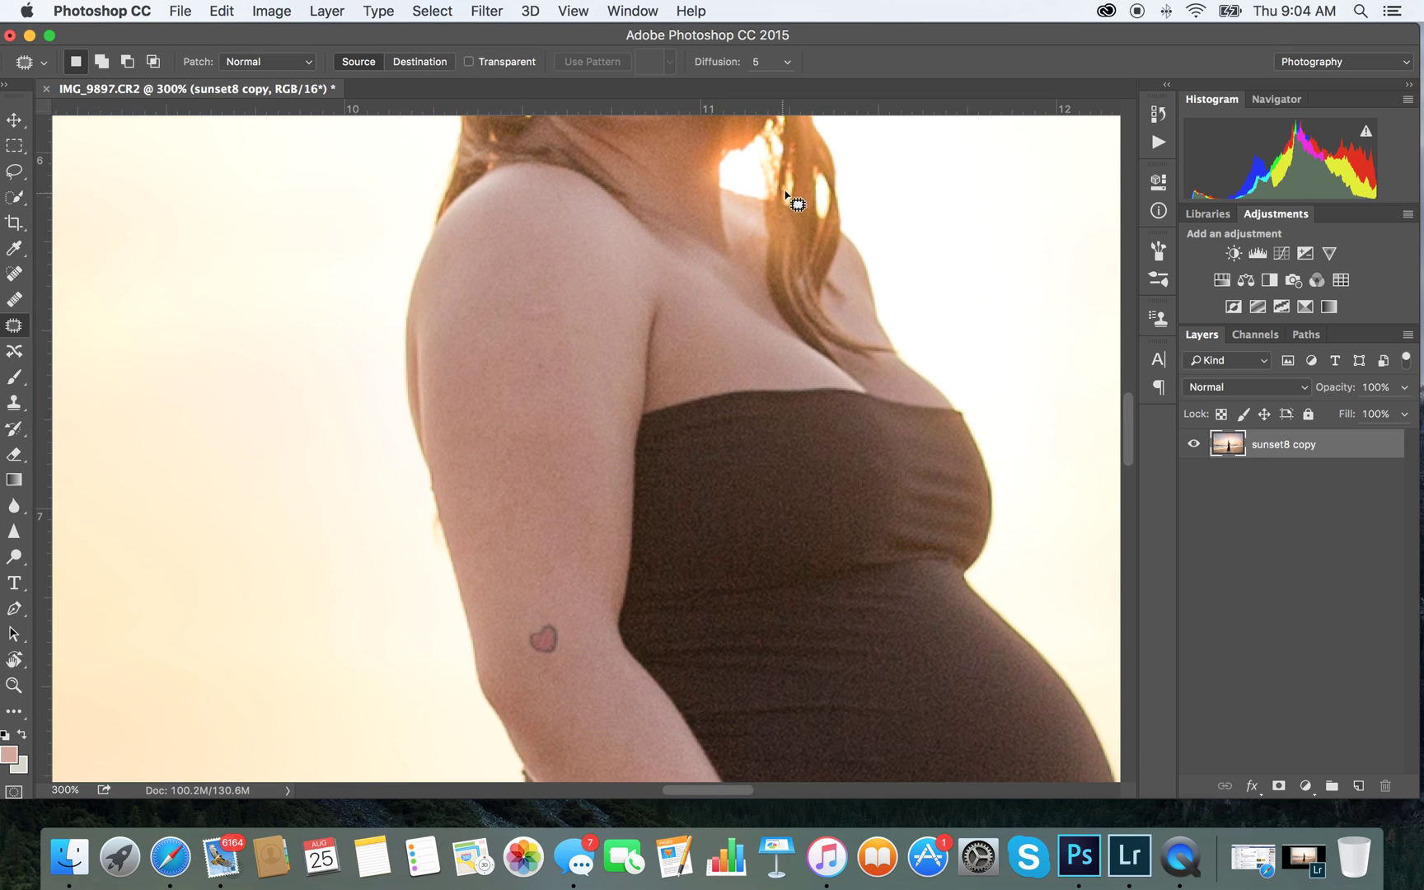
key(super+minus)
key(super+minus)
key(super+minus)
key(super+minus)
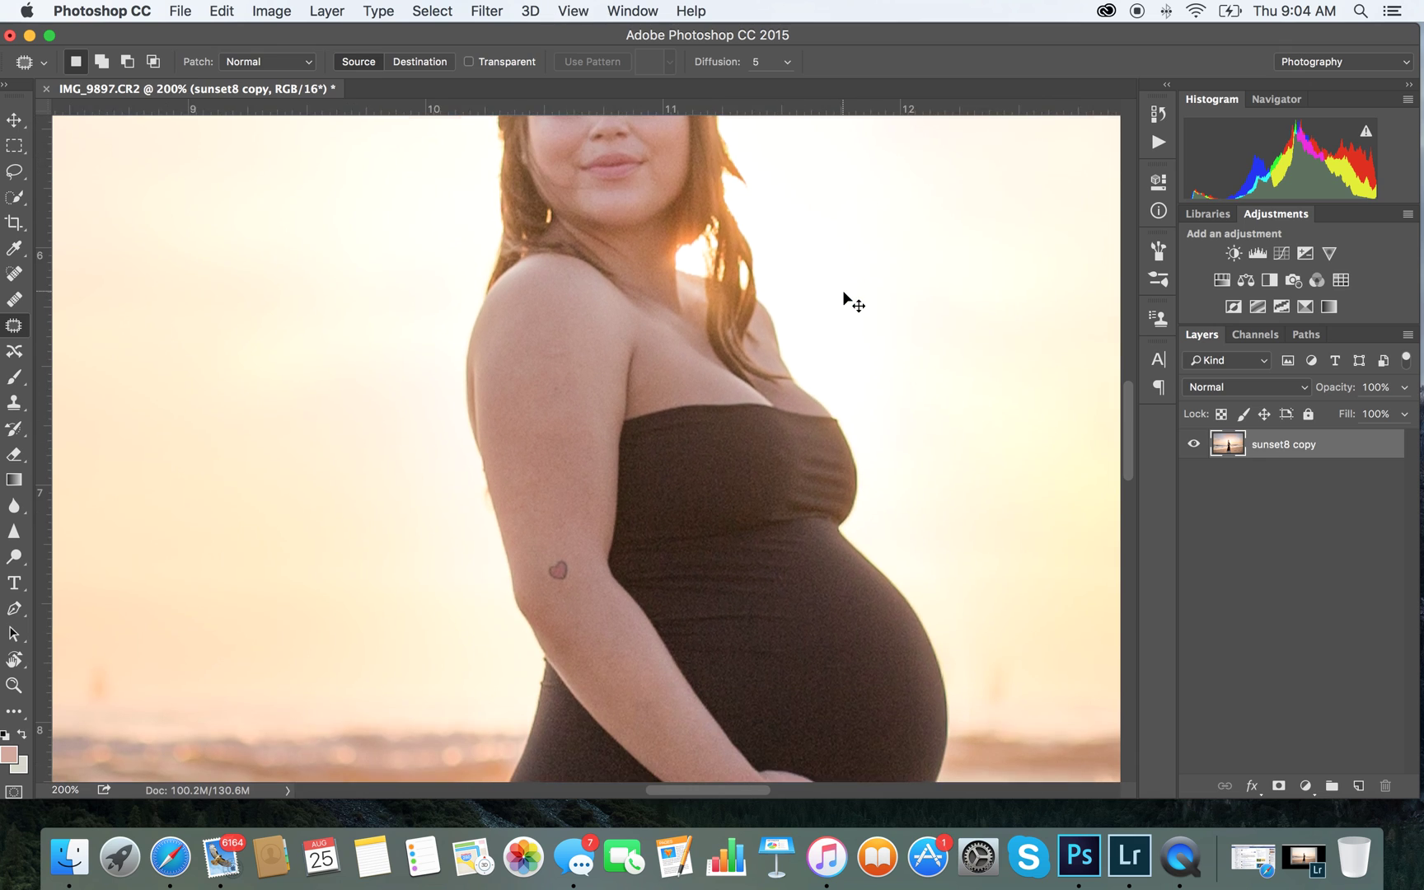
key(super+minus)
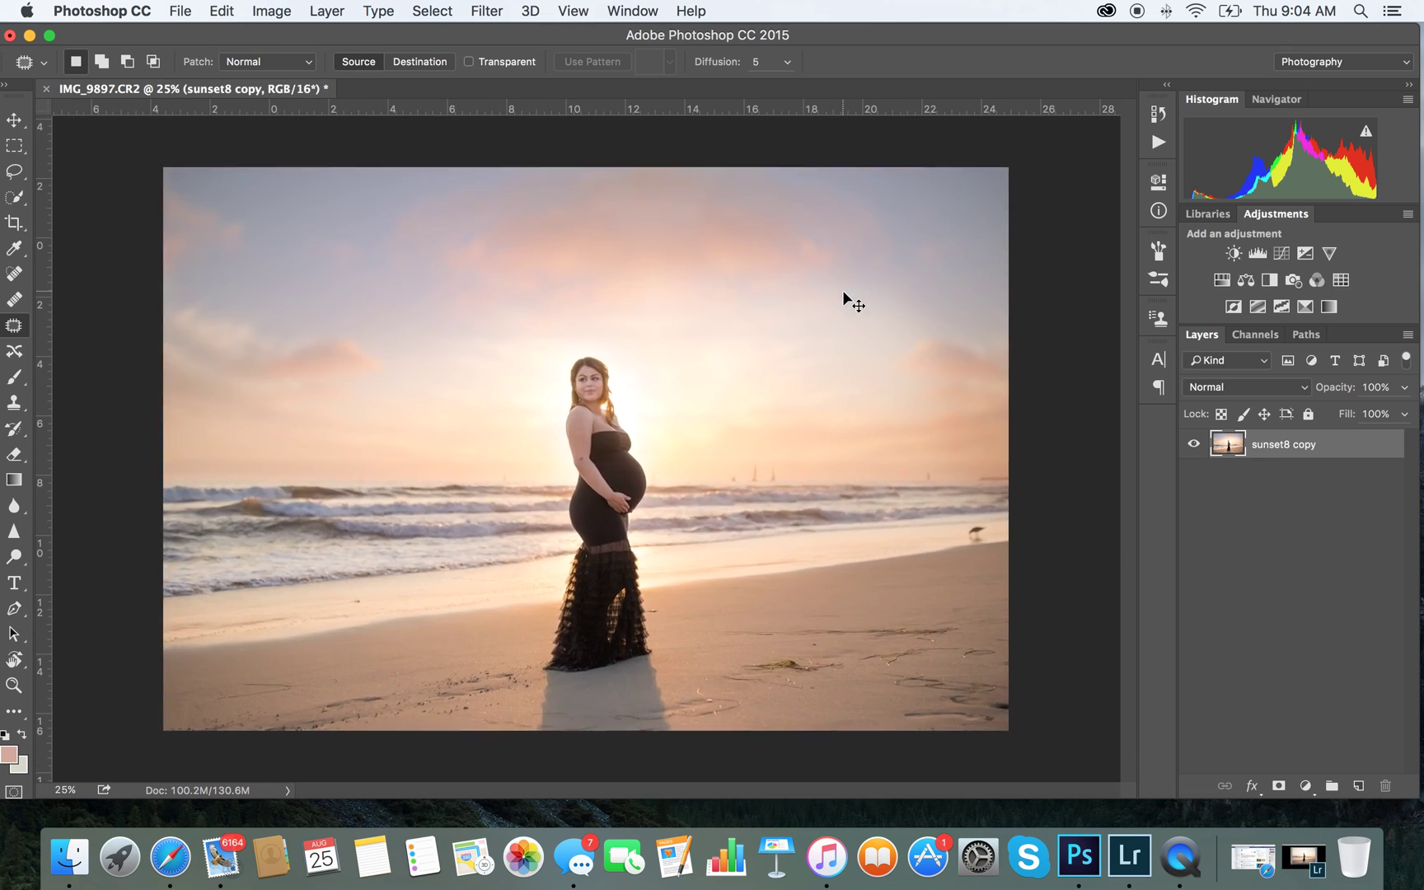
Add a Color Balance adjustment layer with midtones at Cyan-Red +5, Magenta-Green -3 and Yellow-Blue -8.
click(1245, 279)
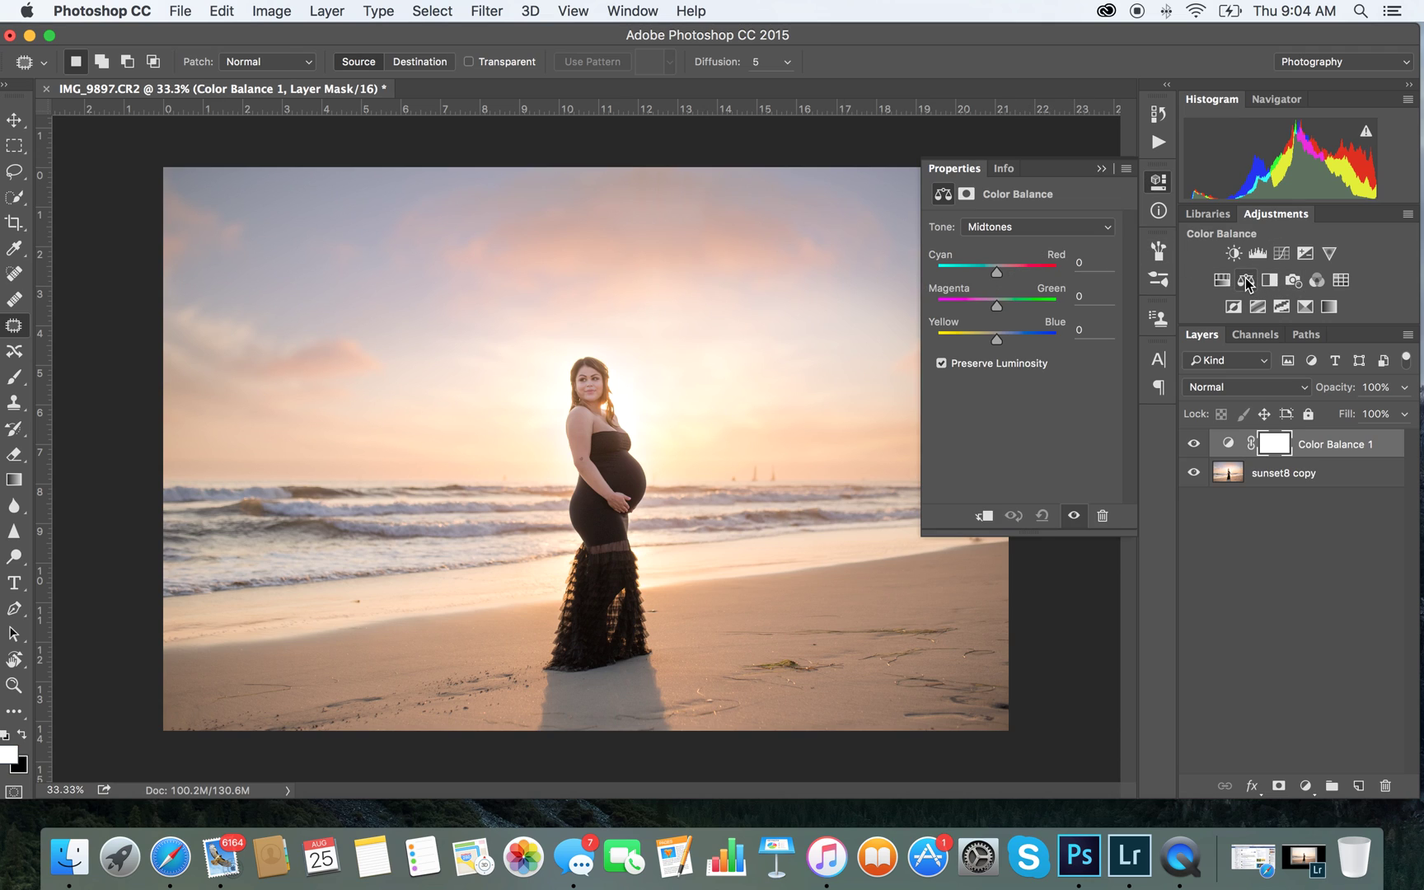
drag(997, 275, 999, 275)
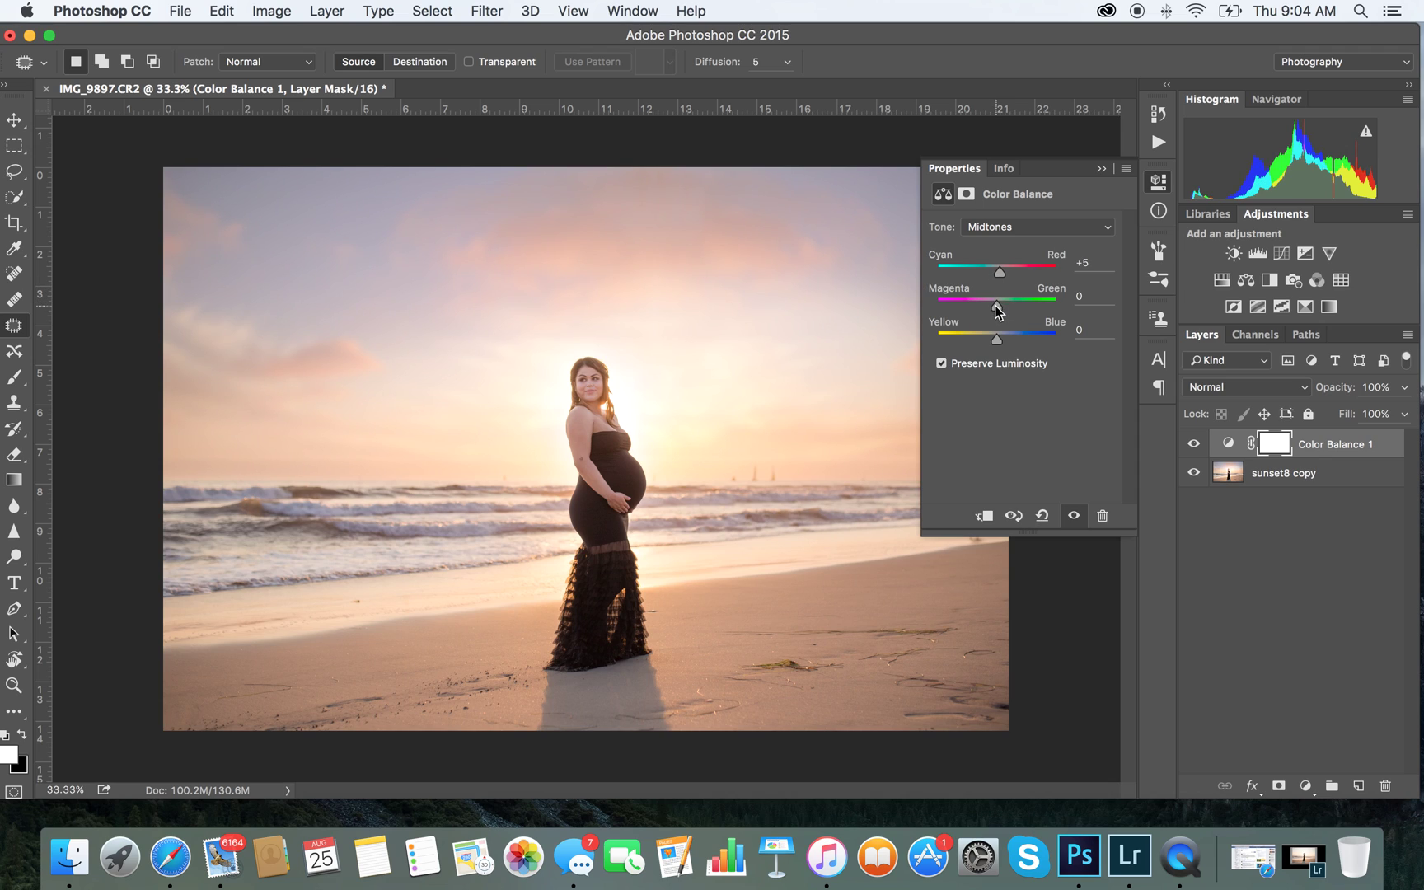
drag(997, 308, 996, 309)
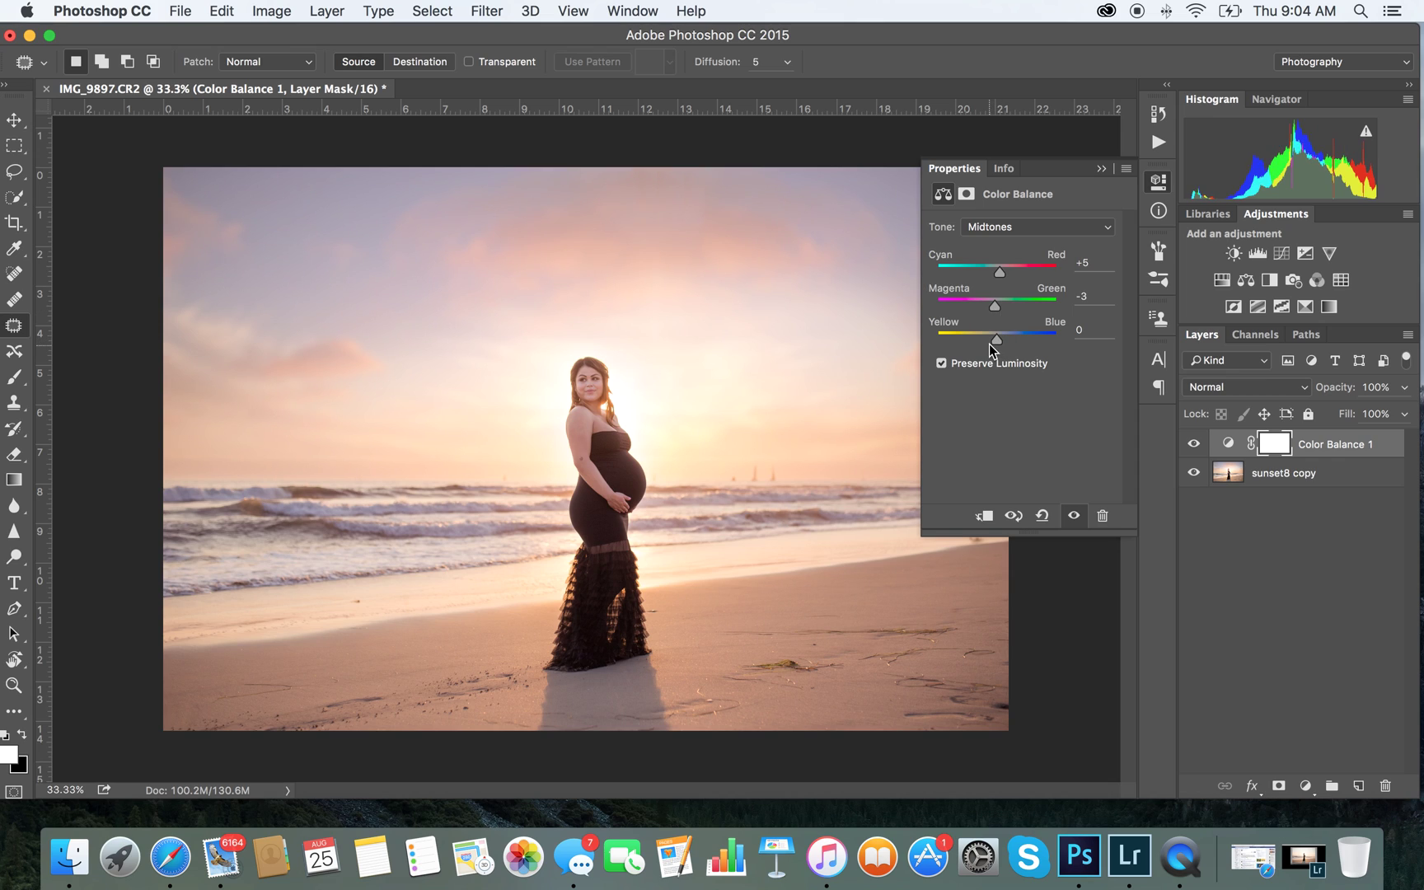
drag(994, 343, 992, 343)
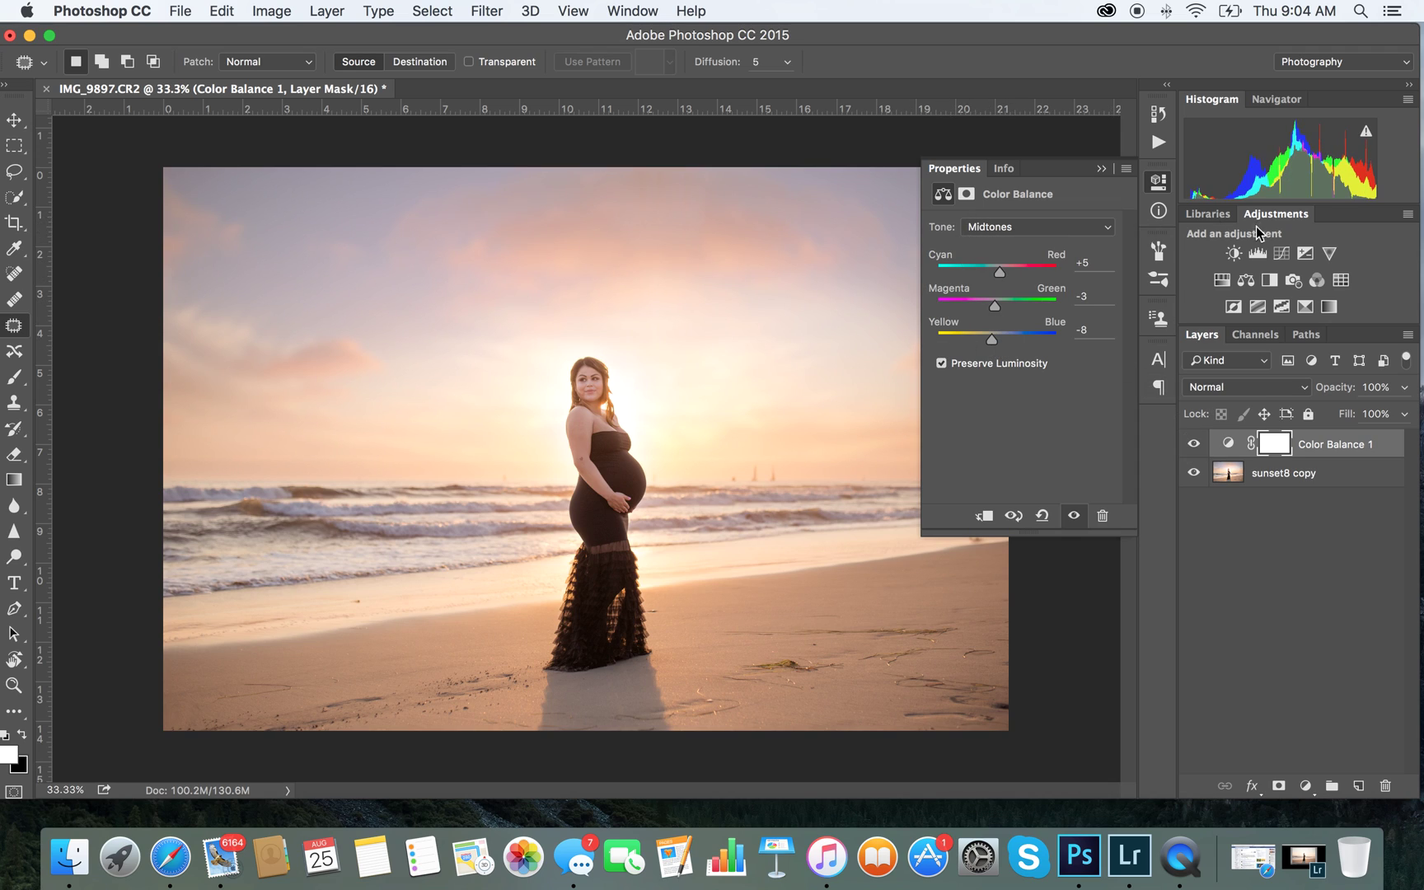
Slightly shift the yellow-blue balance for another tonal range of the Color Balance adjustment and close its settings.
click(1045, 226)
click(1039, 239)
drag(996, 341, 997, 344)
click(1101, 169)
Compare the photo with and without the Color Balance layer, and merge the visible layers into one.
click(1194, 444)
click(1193, 444)
click(1193, 444)
click(1193, 444)
click(1193, 444)
click(1193, 444)
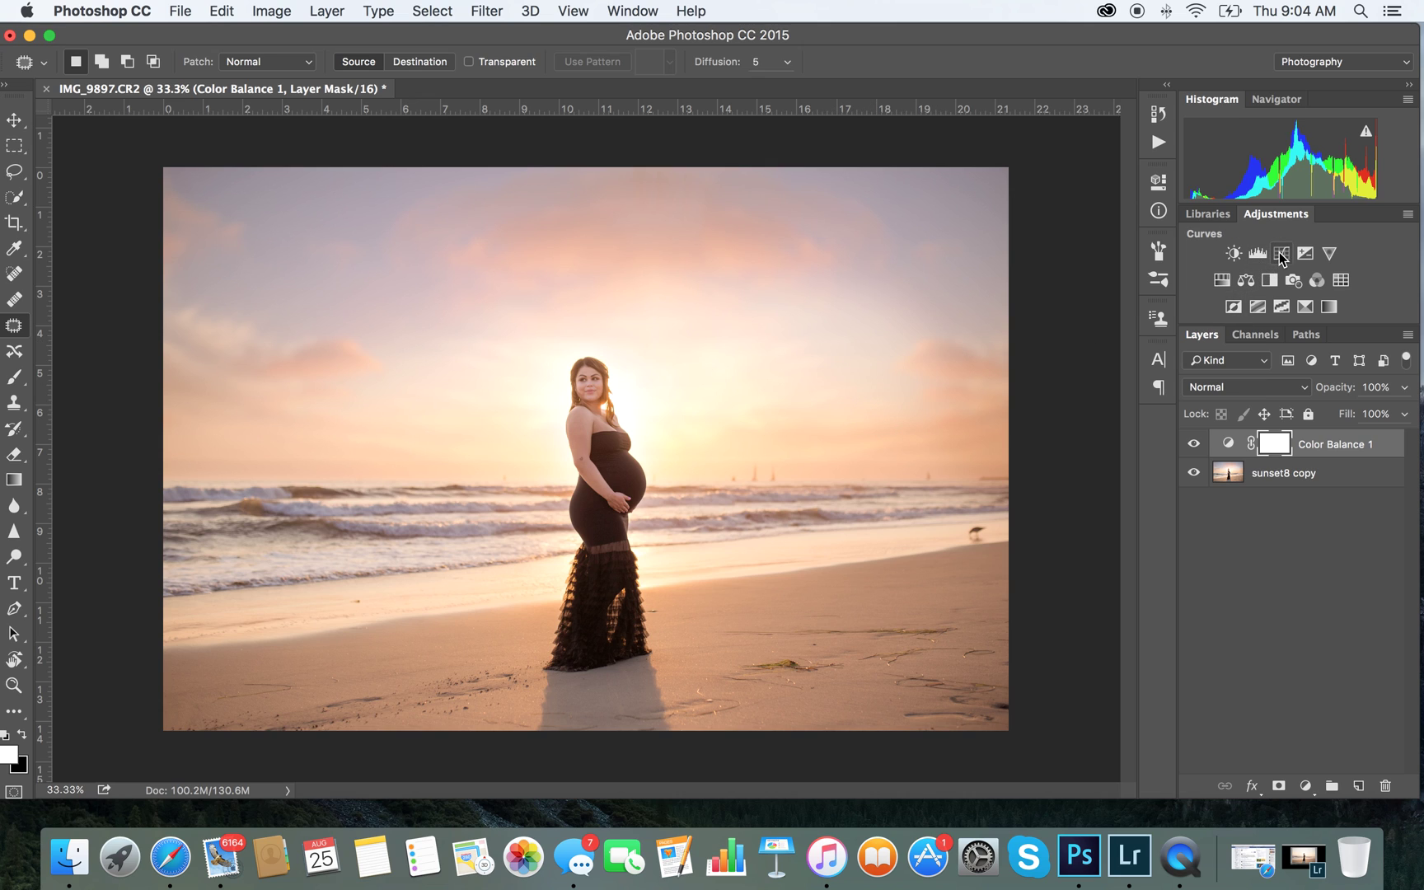
click(1407, 335)
click(1292, 690)
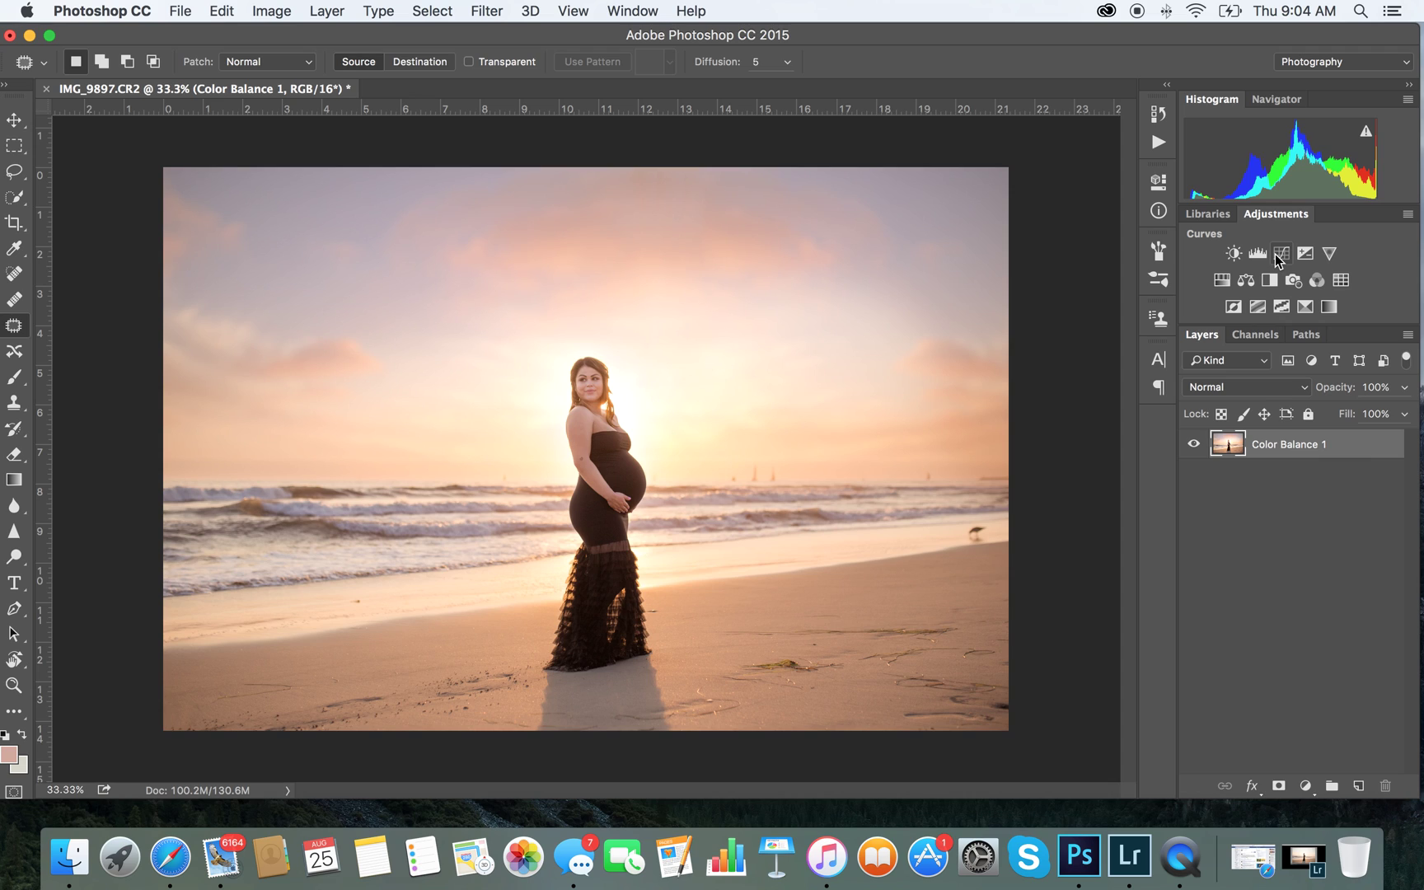
Add a Curves adjustment layer with a midtone point at input 127, output 130, the black point slightly raised and the white point at input 247.
click(1280, 254)
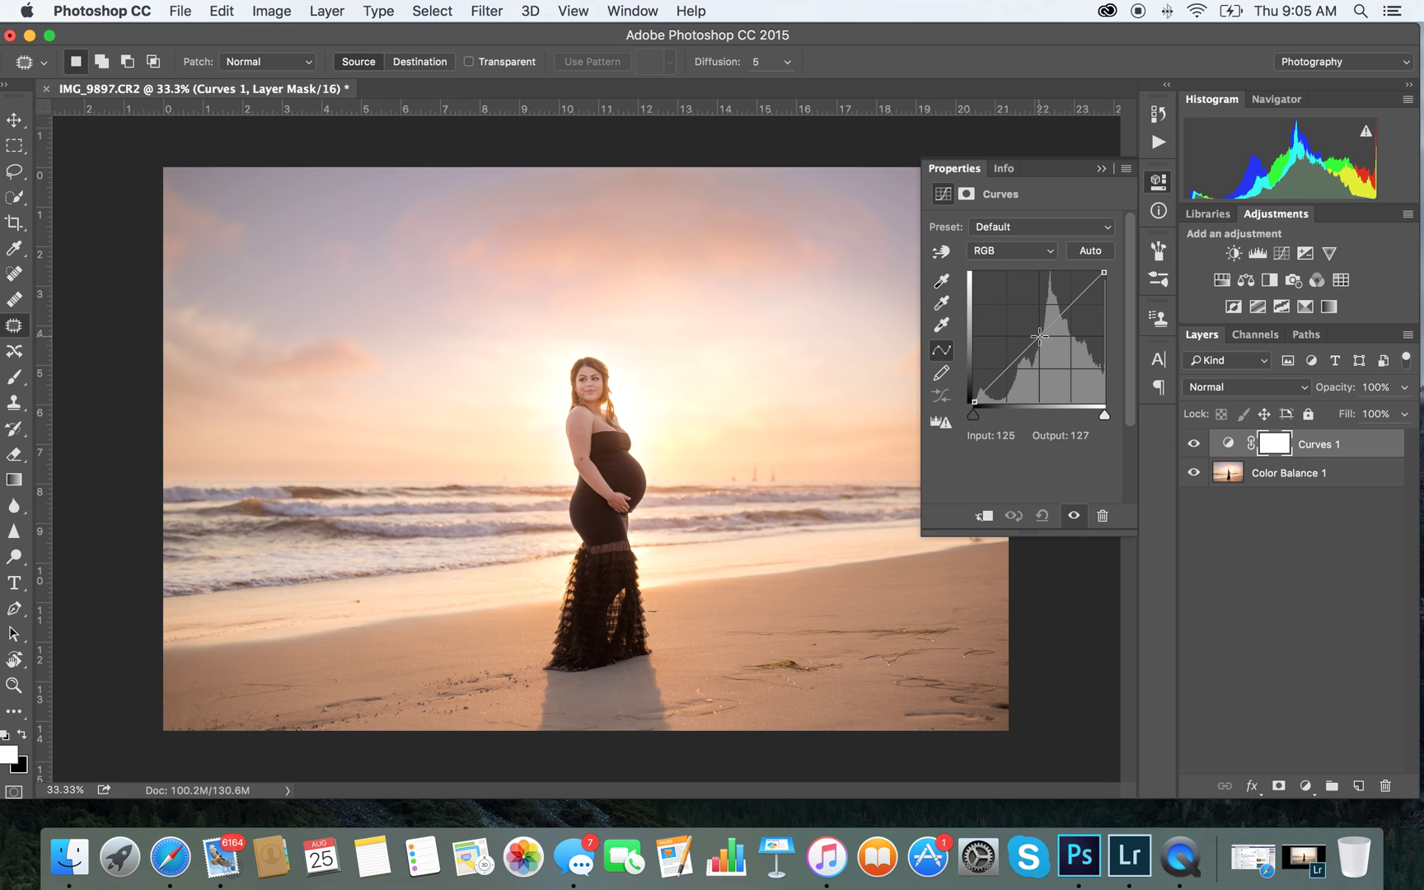
drag(1040, 335, 1041, 333)
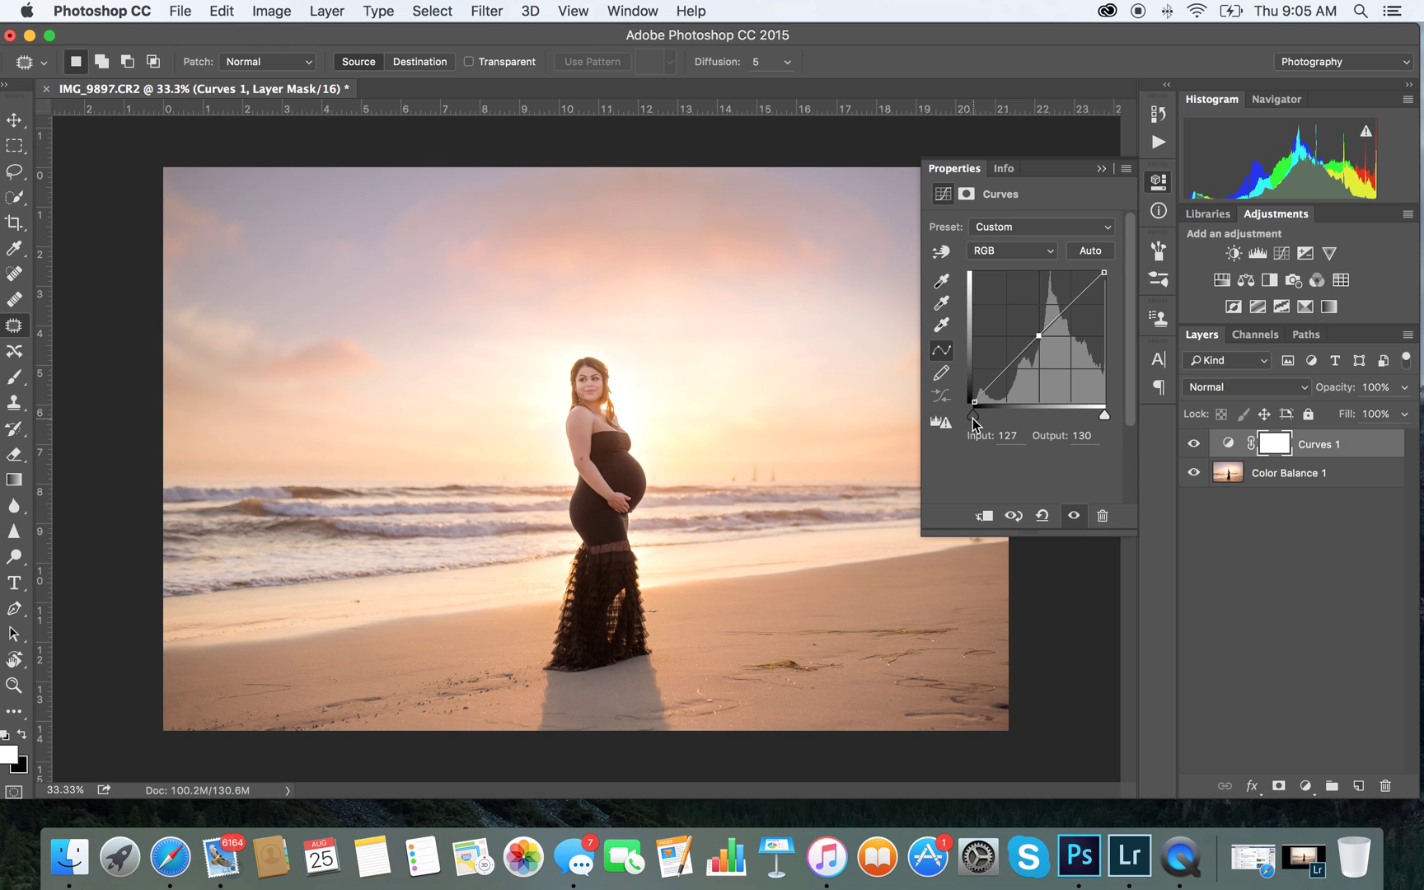
drag(973, 423, 979, 422)
drag(1102, 416, 1100, 415)
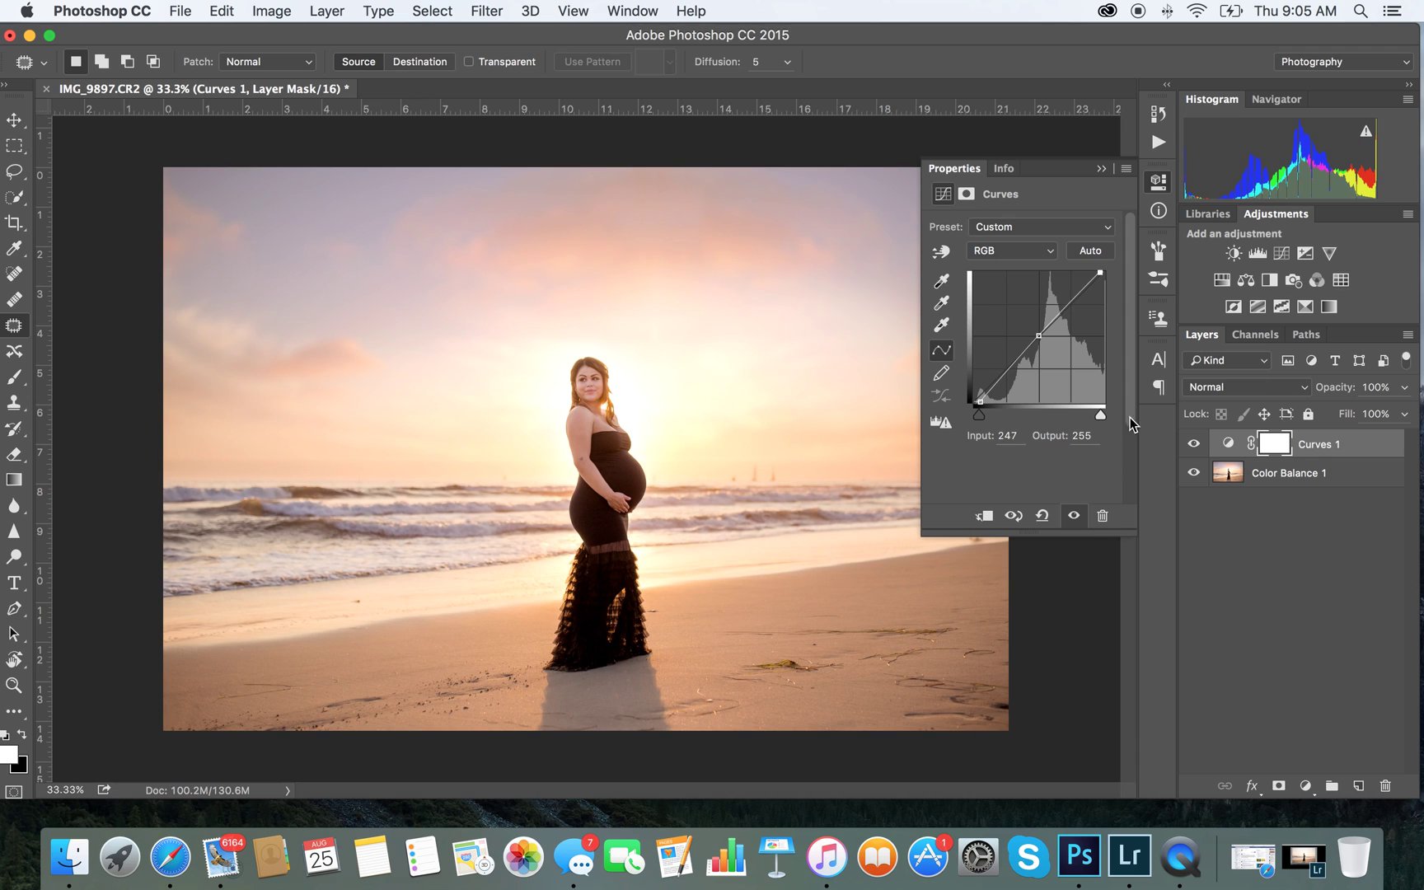
Compare the photo with and without the Curves layer, close its settings and merge the visible layers into one.
click(1194, 445)
click(1193, 445)
click(1101, 168)
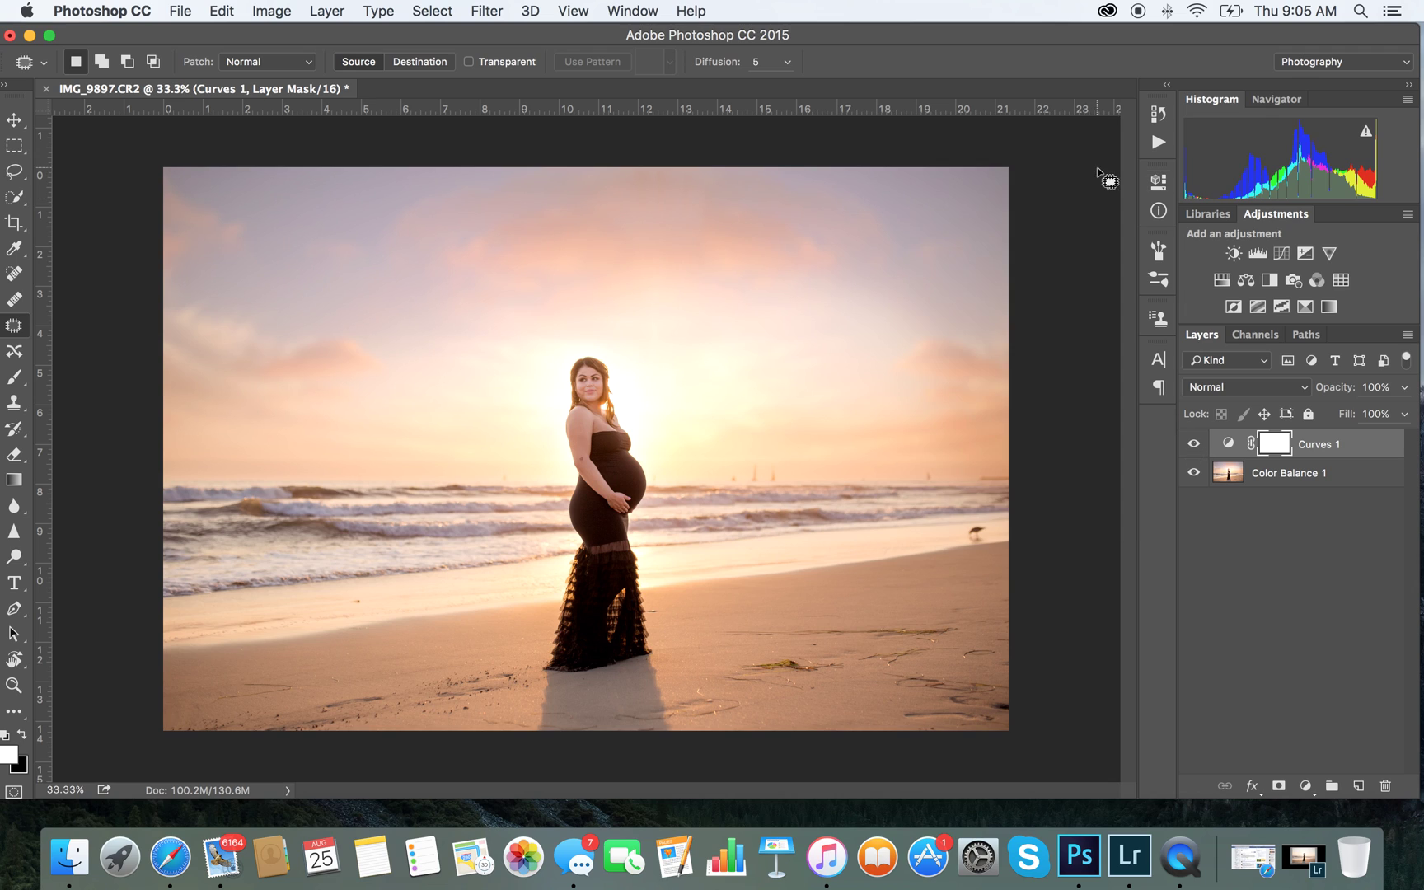
click(1192, 446)
click(1192, 446)
click(1407, 335)
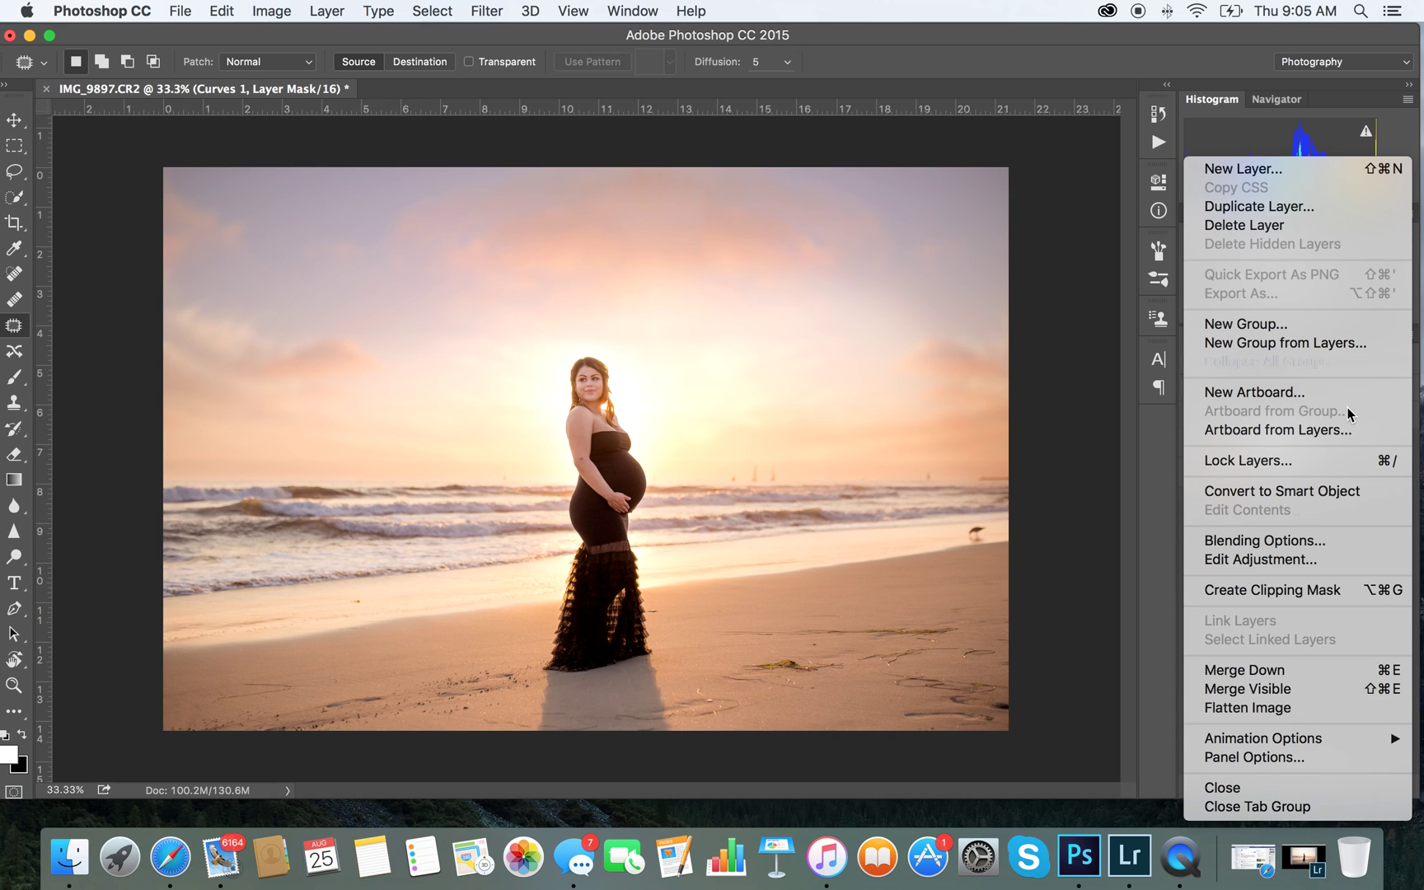
click(1218, 690)
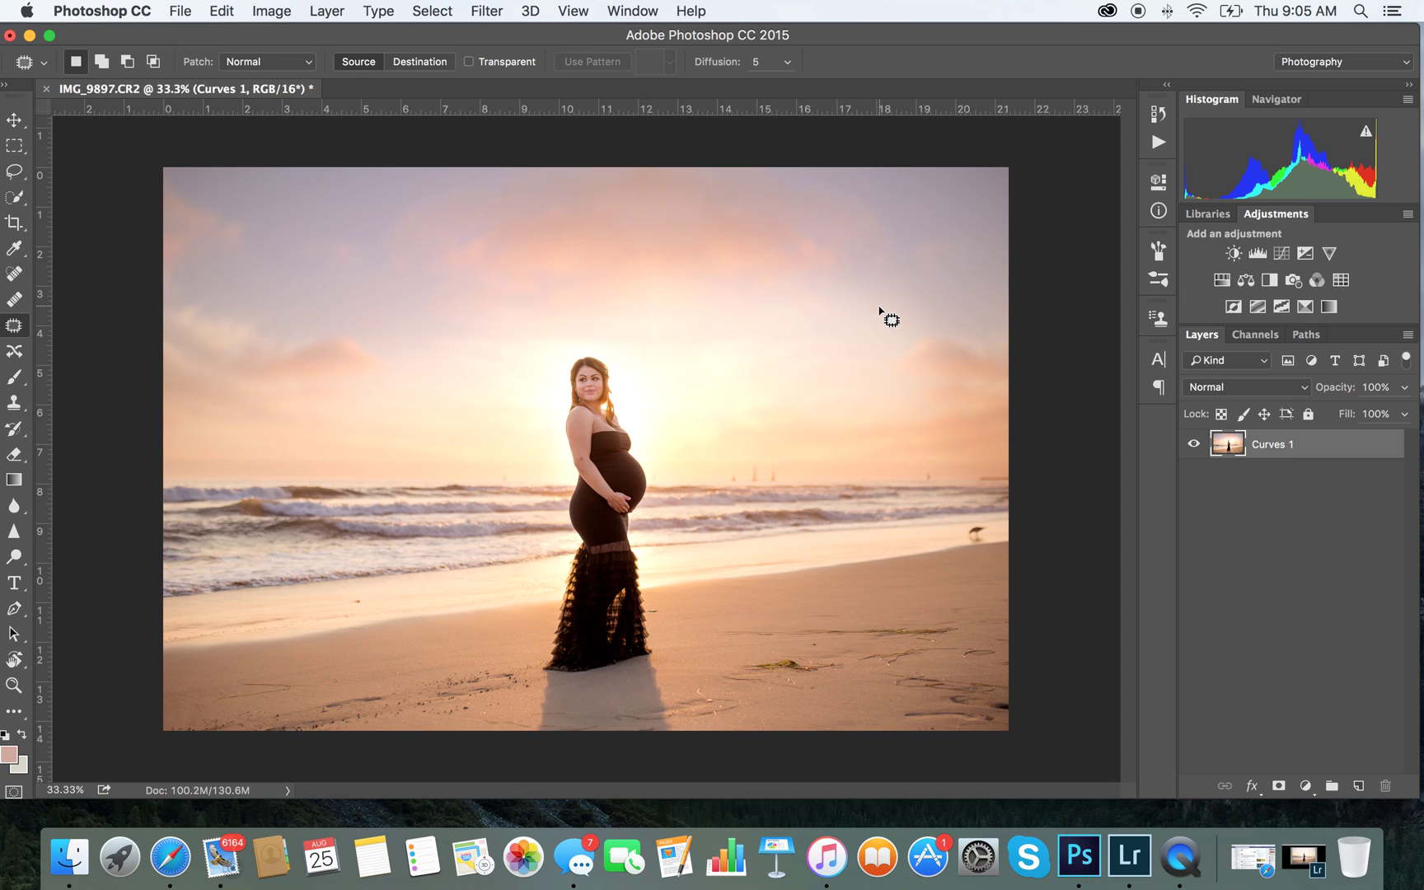
Add a Selective Color adjustment layer and set Black to +2% for the Blacks.
click(1305, 306)
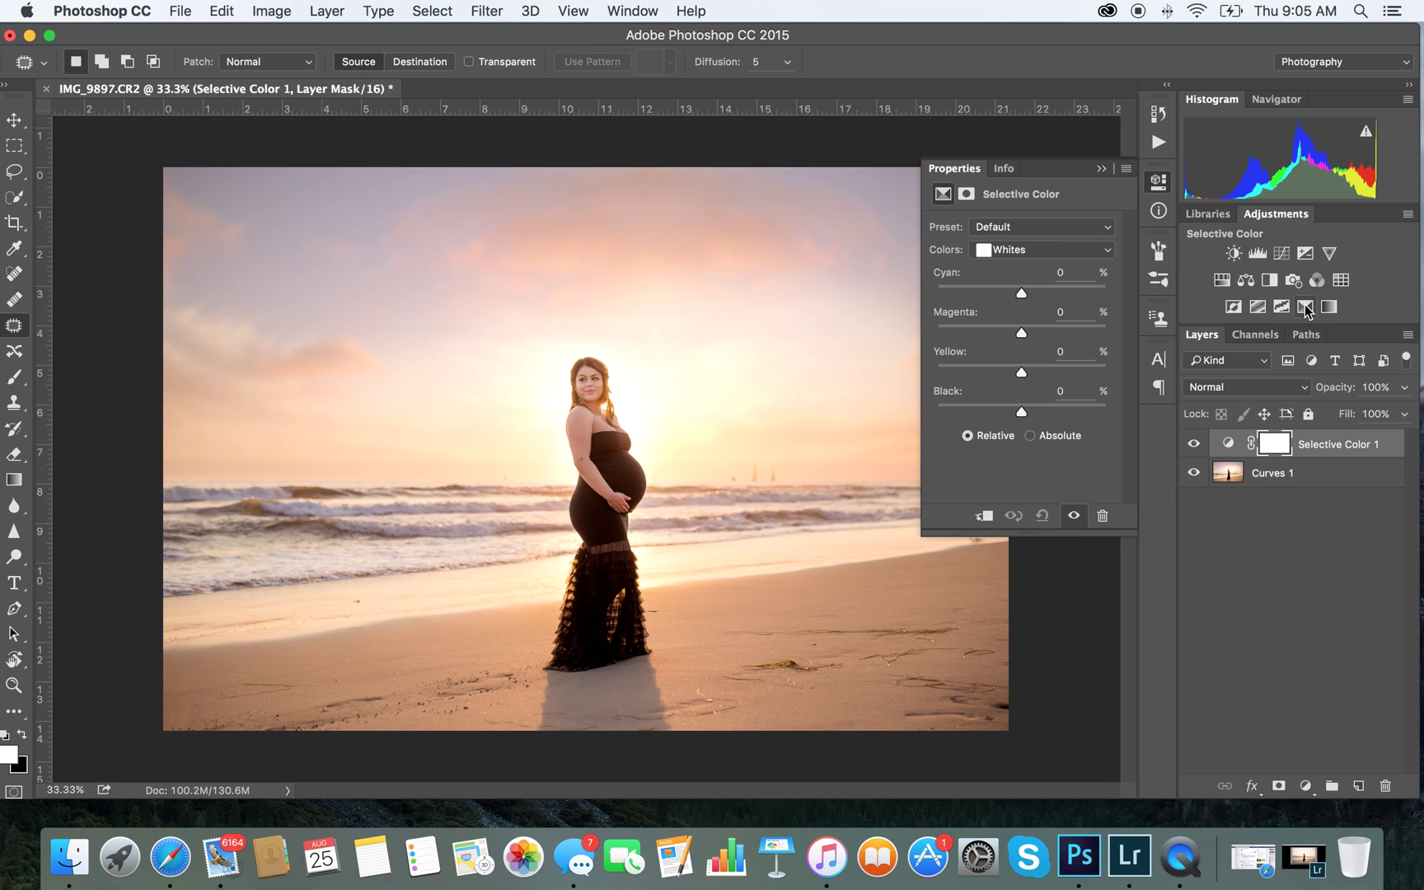
click(1043, 249)
click(1057, 280)
drag(1021, 415, 1017, 420)
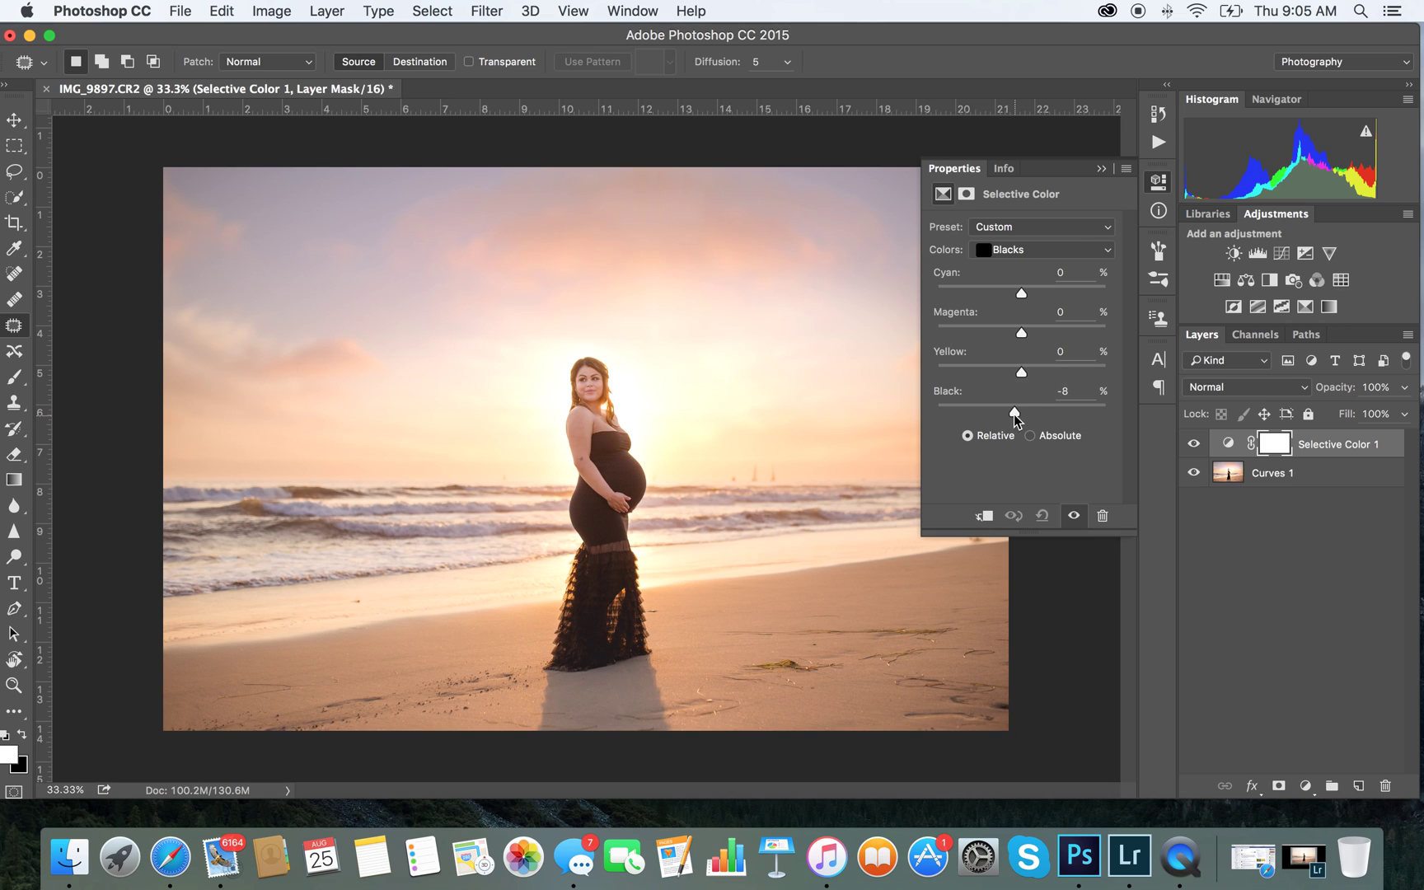
drag(1015, 419, 1023, 417)
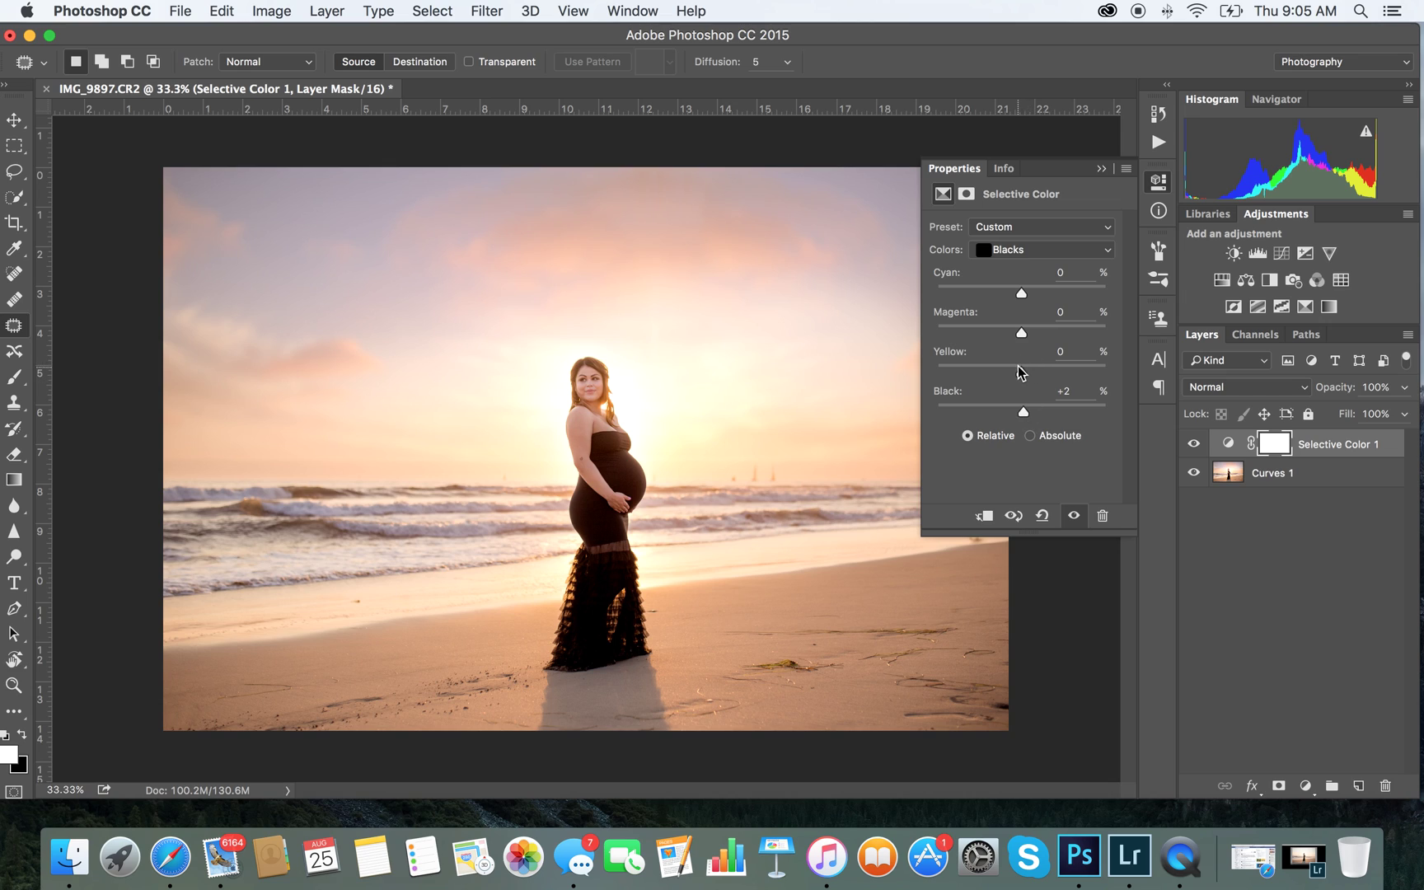
drag(1021, 372, 1019, 373)
Set the Selective Color adjustment of the Neutrals to Yellow +1% and Black +6%.
click(1018, 250)
click(1017, 234)
drag(1019, 412, 1026, 414)
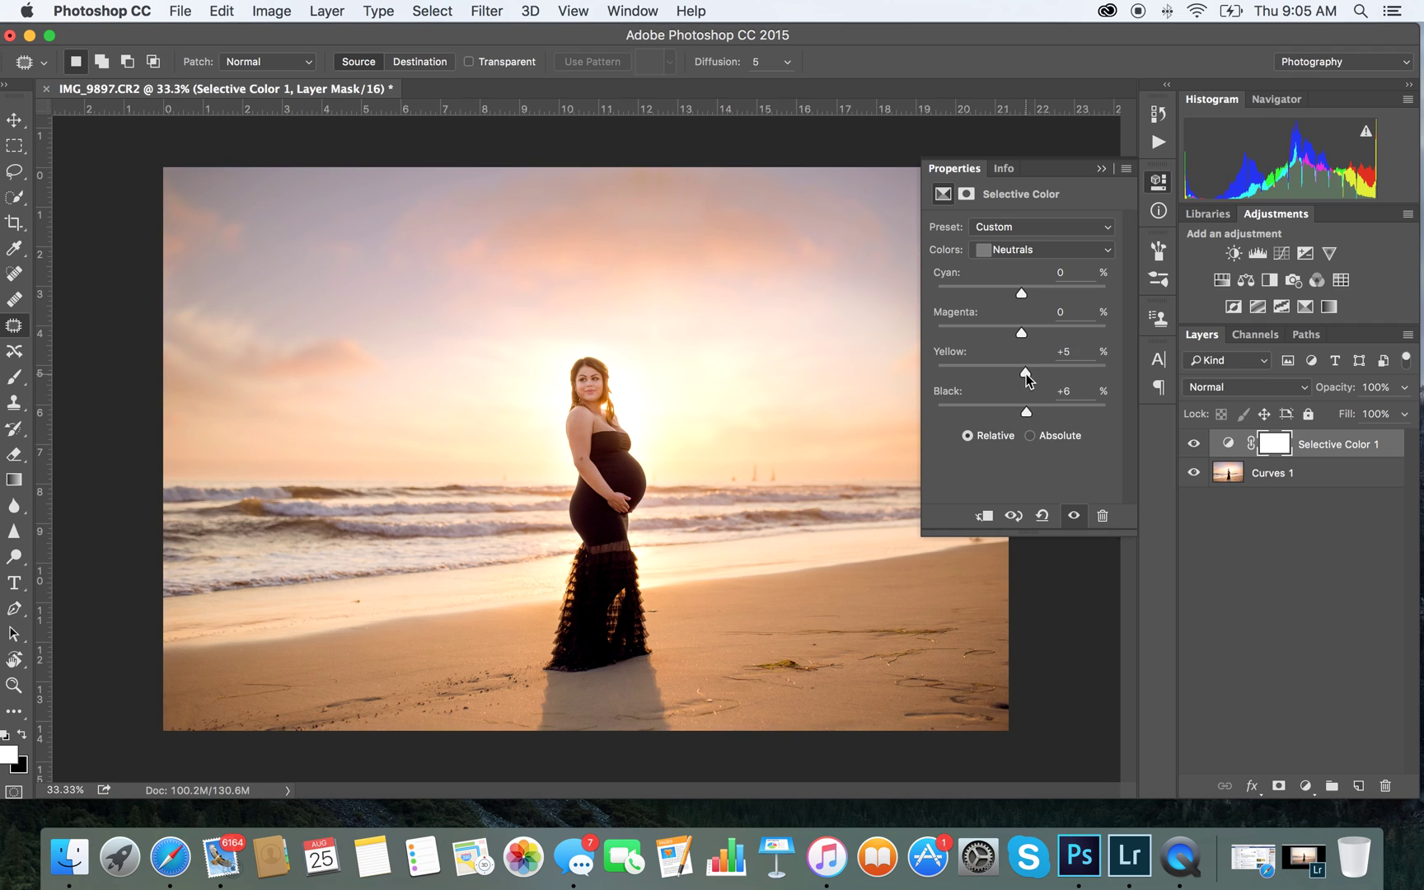
drag(1023, 374, 1023, 374)
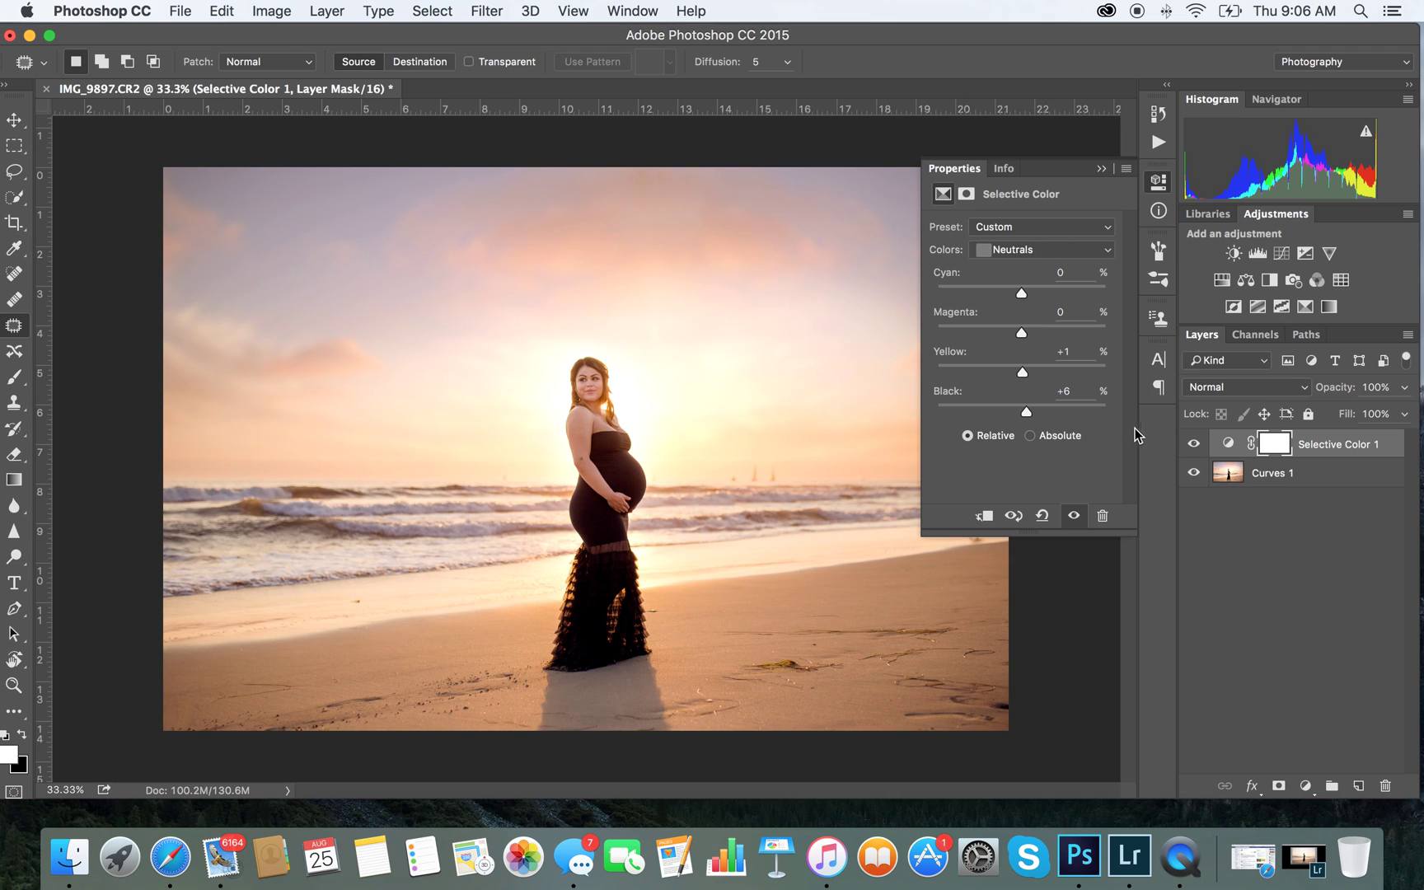
Set Black to +10% for the Whites in the Selective Color adjustment and close its settings.
click(1022, 249)
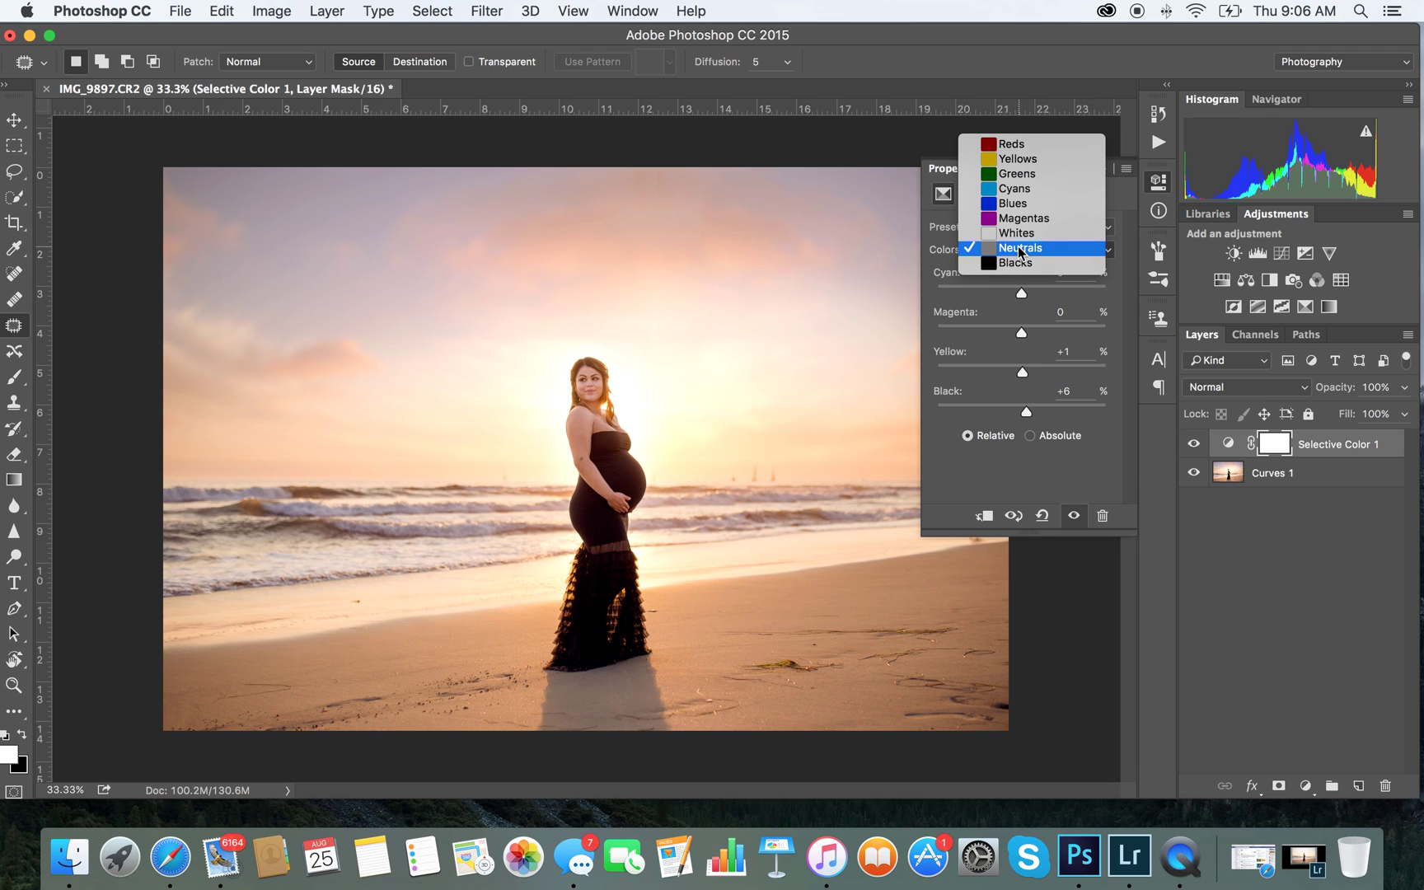
click(1020, 234)
mouse_move(1023, 410)
mouse_down()
mouse_move(1047, 408)
mouse_move(1019, 415)
mouse_move(1030, 410)
mouse_up()
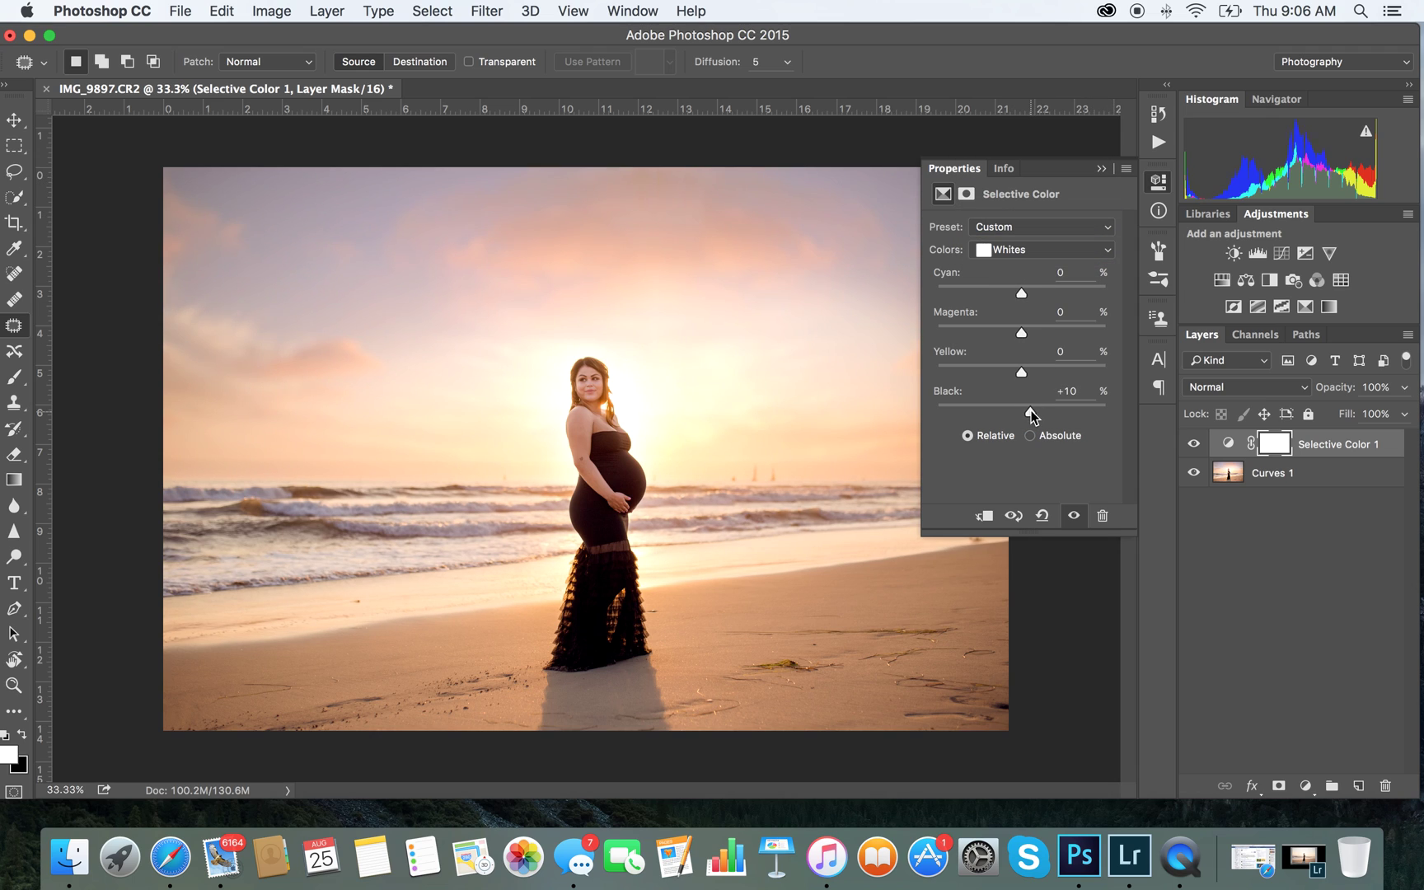
click(1105, 169)
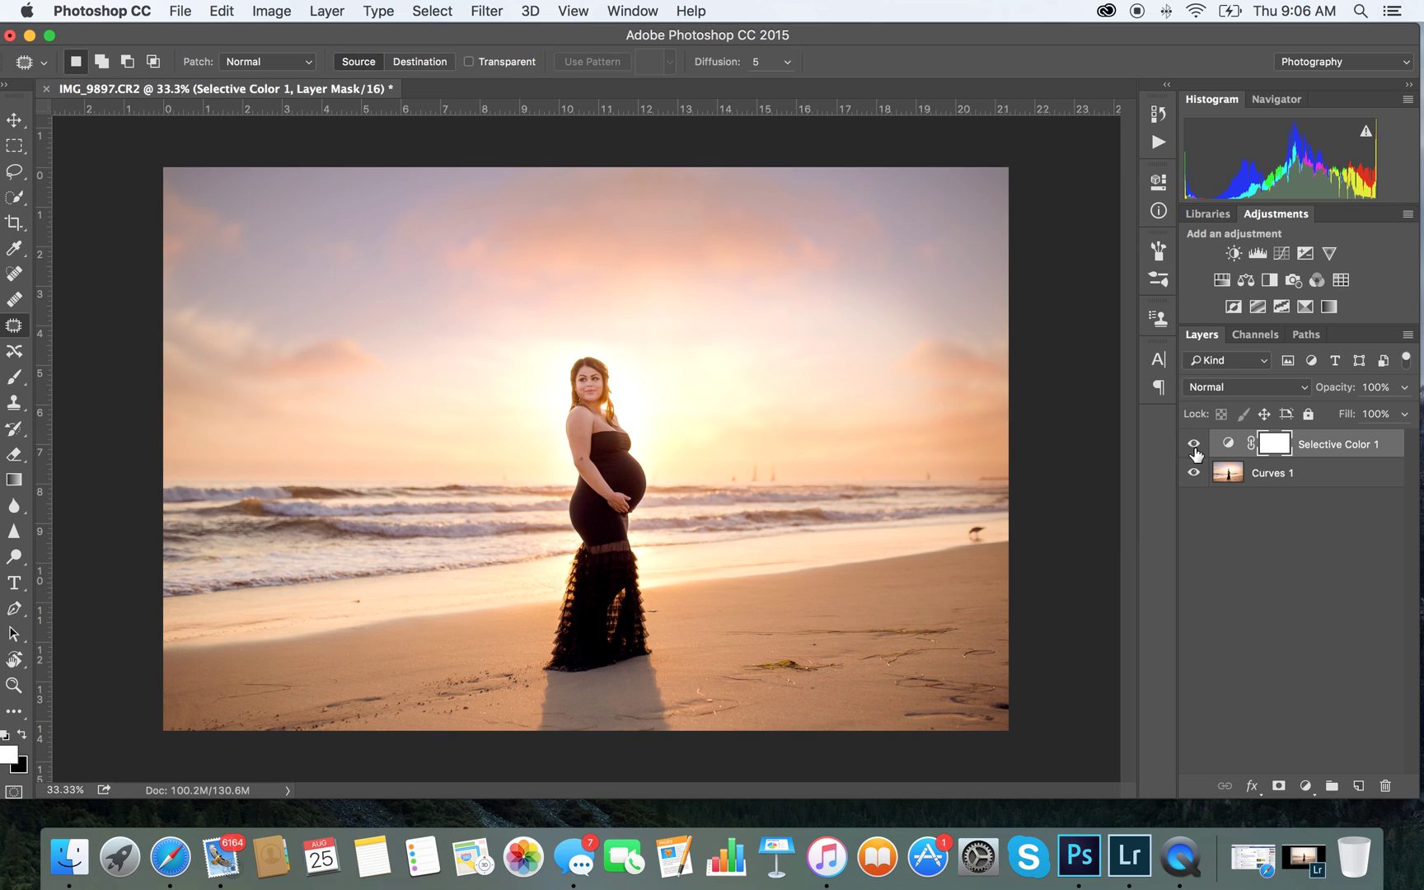
Compare the photo with and without the Selective Color layer, and merge the visible layers into one.
click(1194, 446)
click(1194, 446)
click(1194, 446)
click(1195, 445)
click(1408, 334)
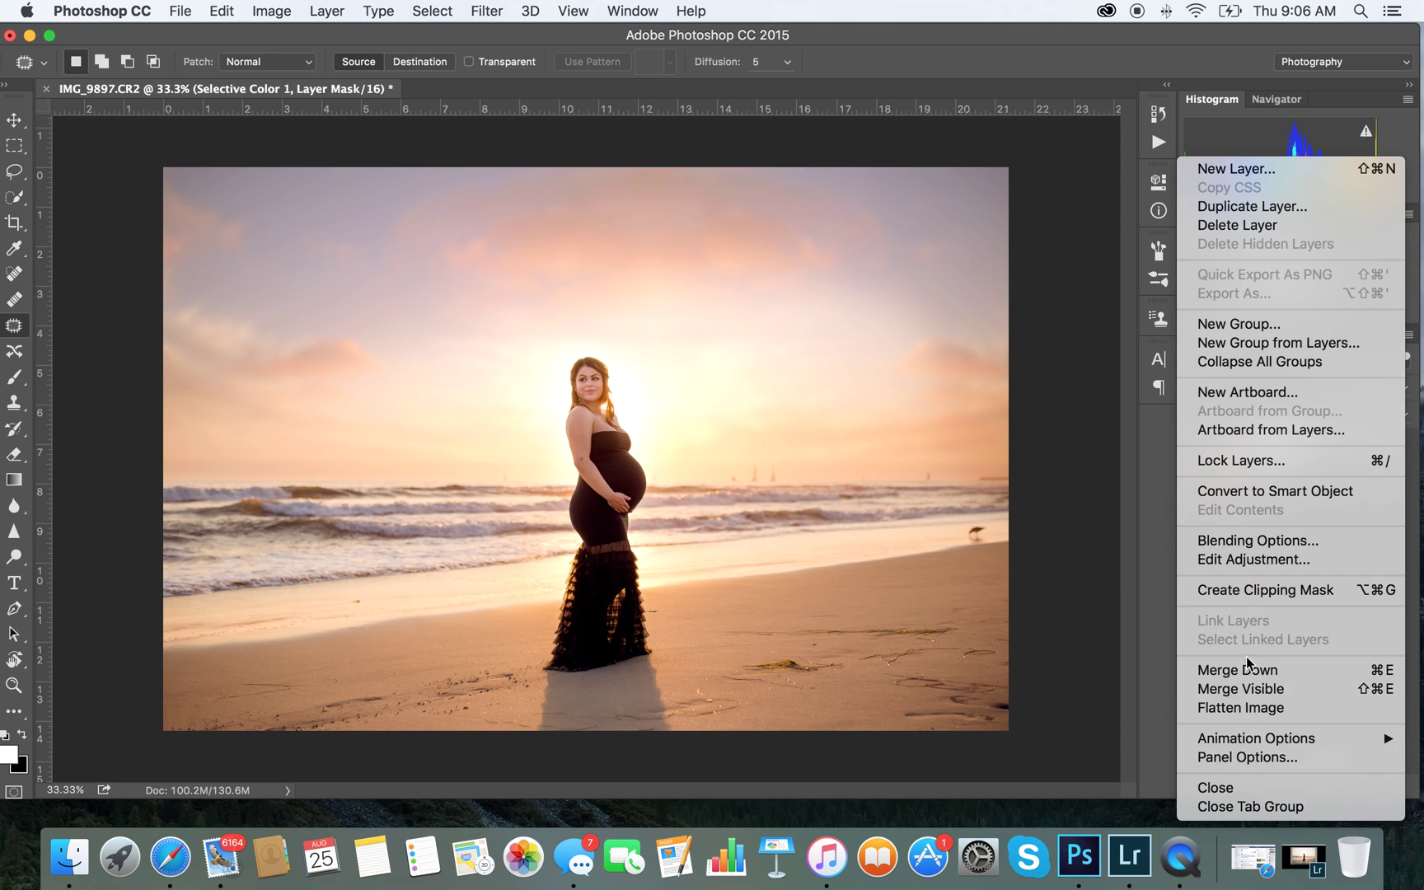
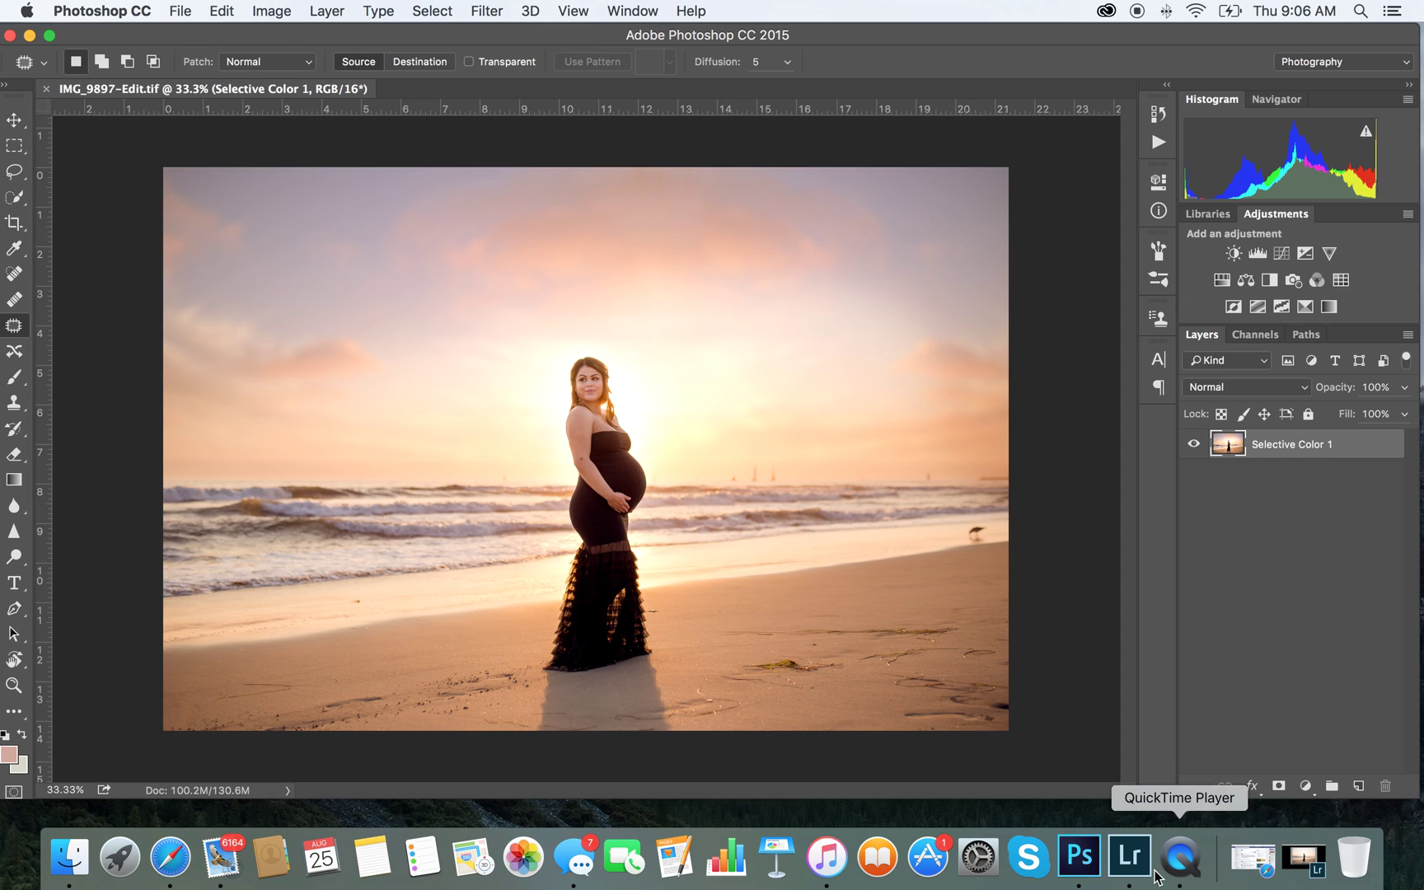
Switch to Lightroom and apply the VSCO Film 05 preset C - Agfa Vista 100 +++ to IMG_9897-Edit.tif.
click(1258, 868)
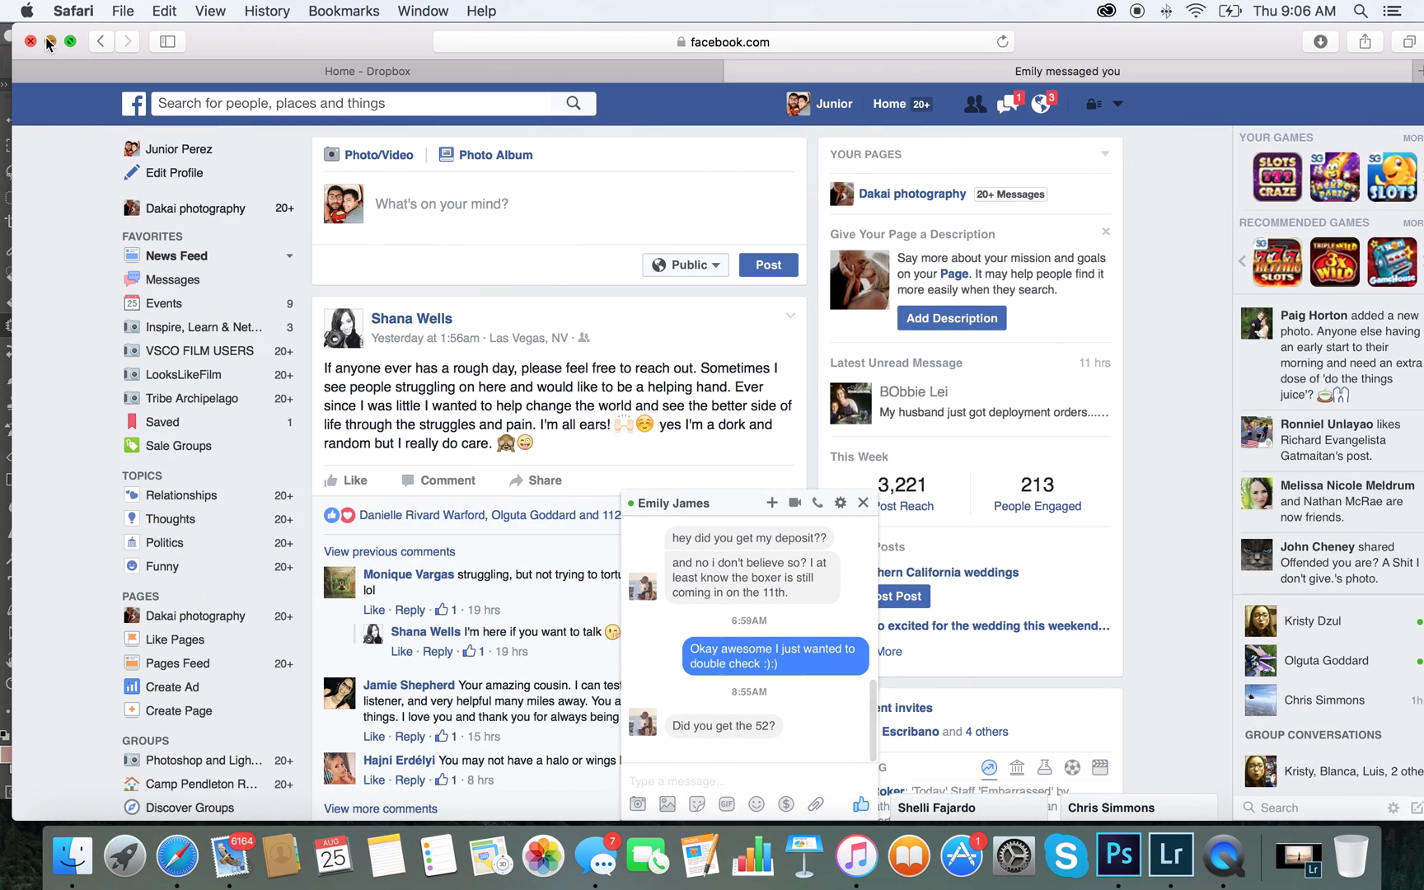
click(49, 41)
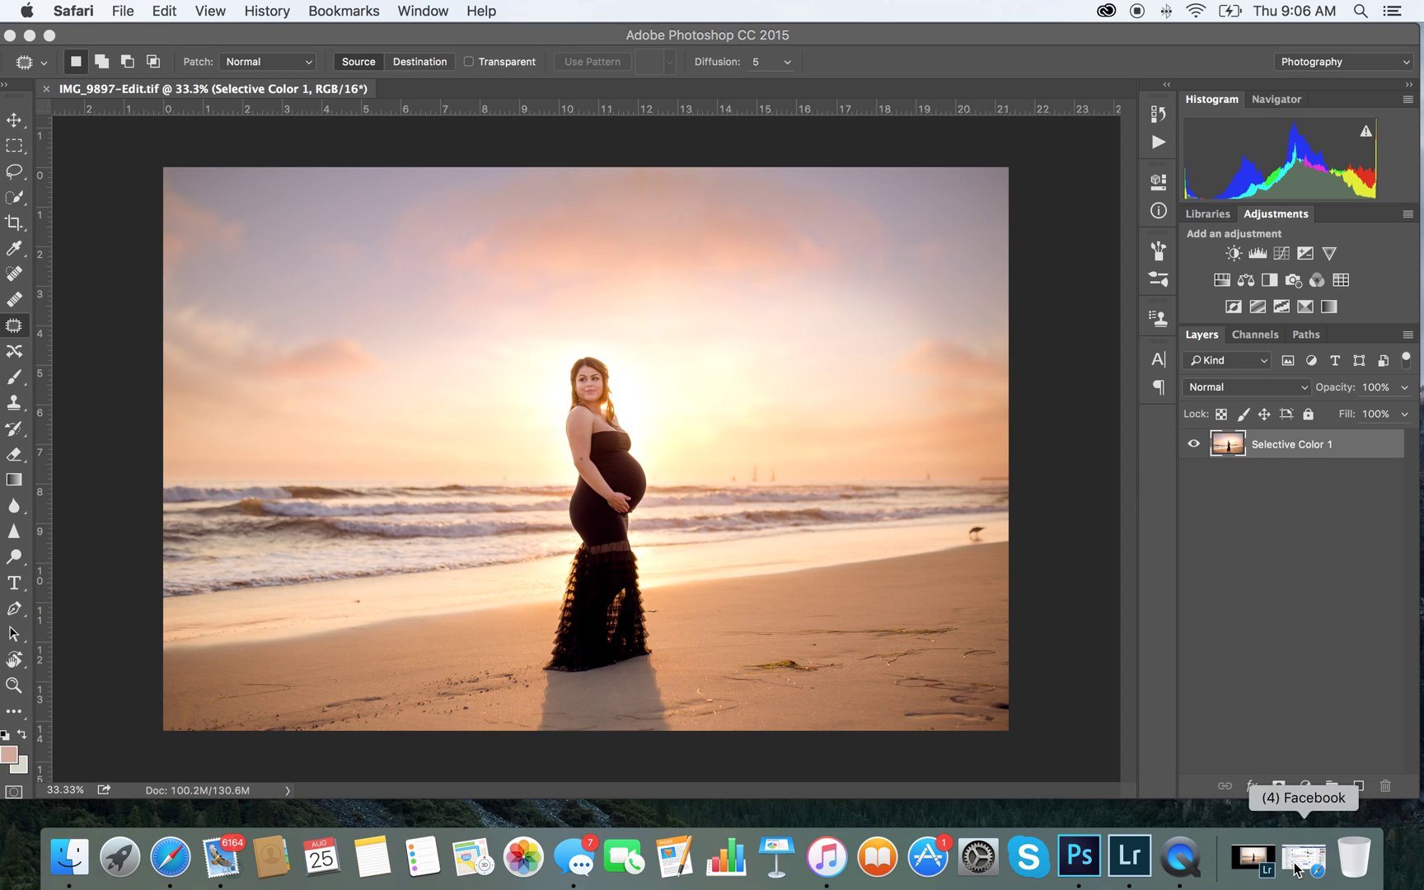
click(1124, 863)
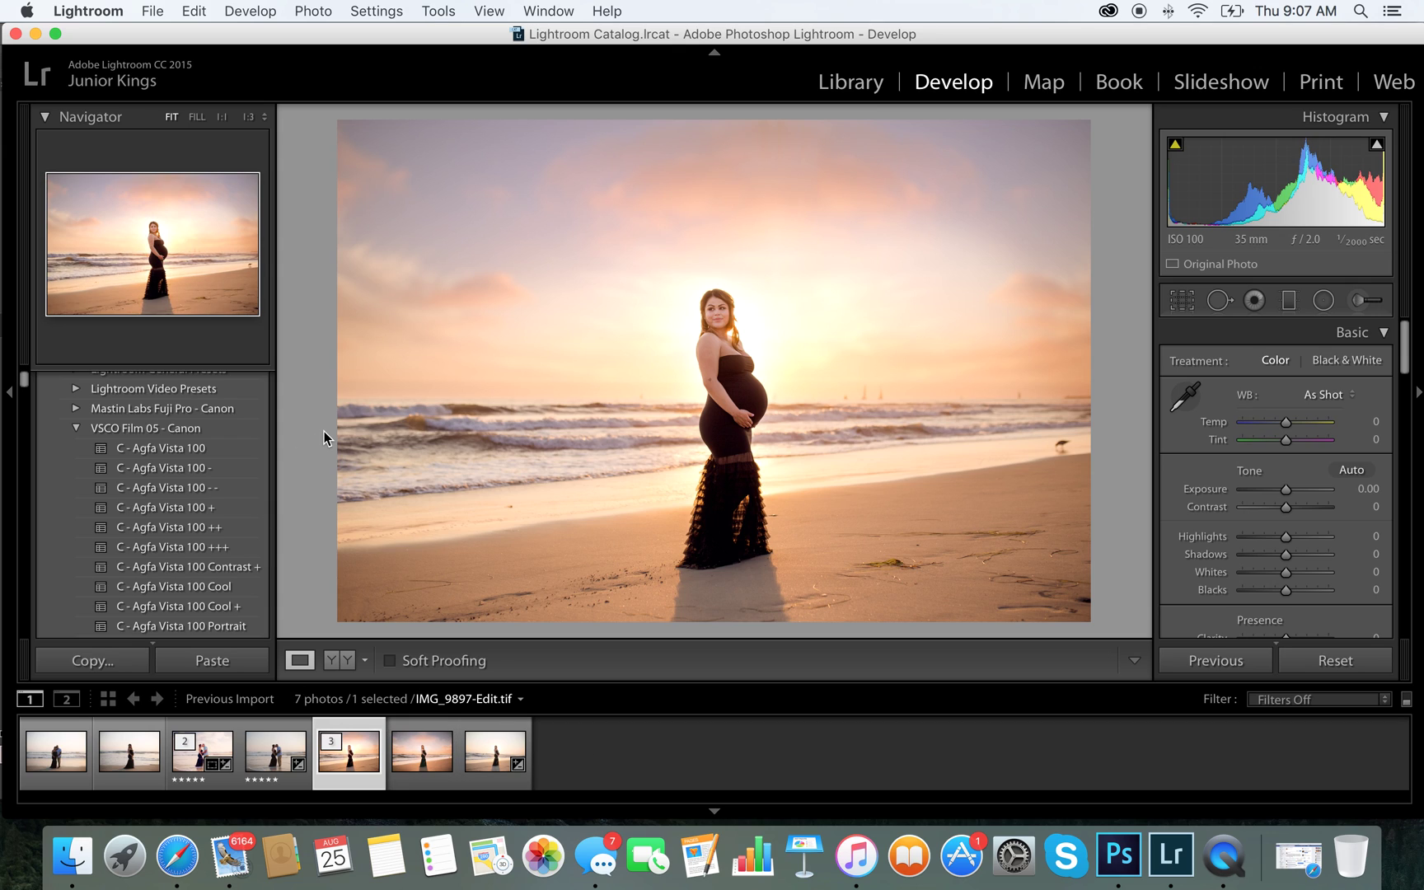
click(205, 549)
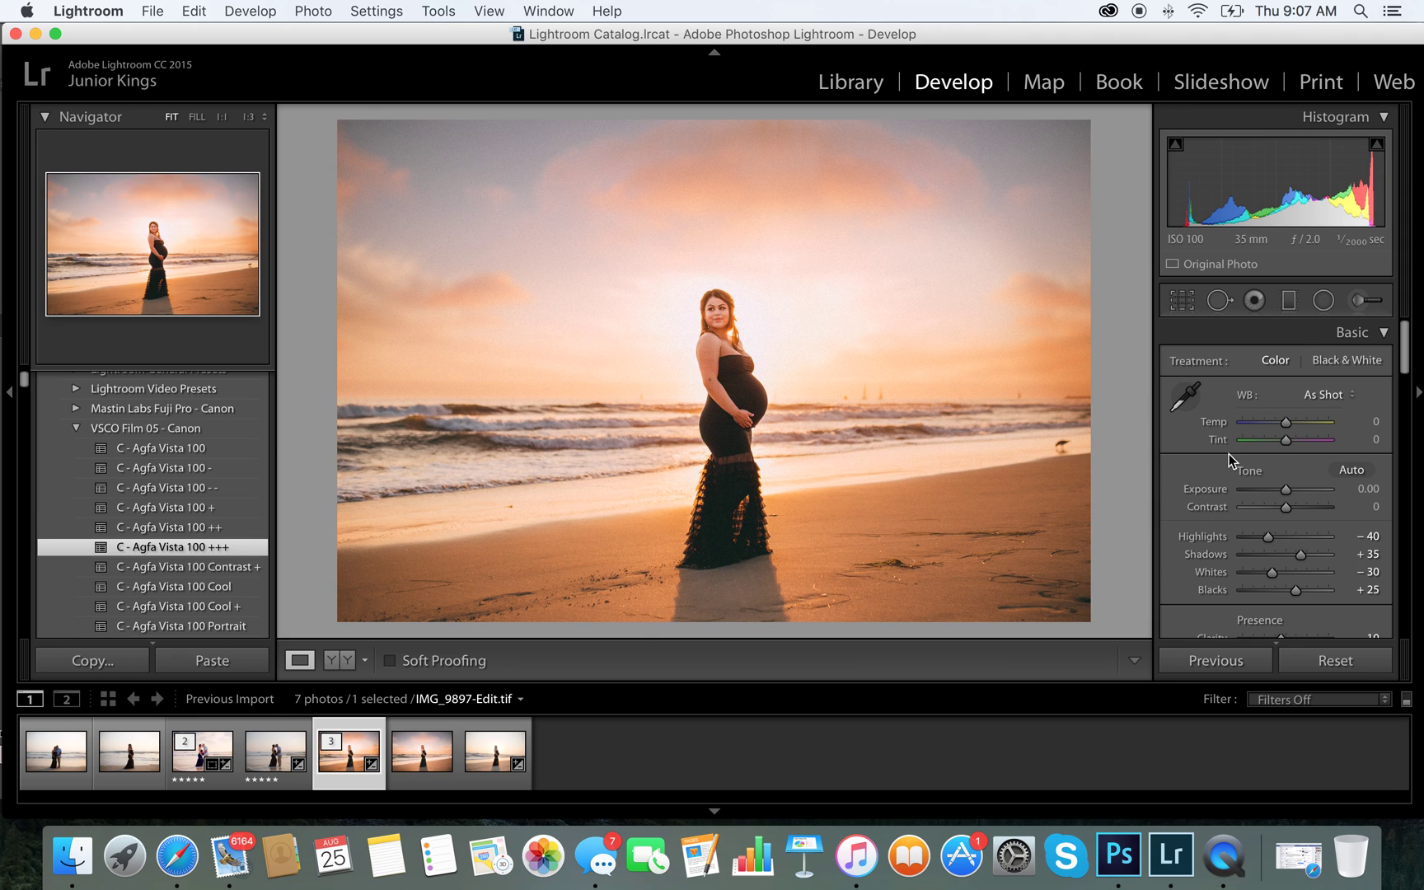
Remove the preset's film grain by setting the Grain Amount to 0.
scroll(1276, 536, down, 10)
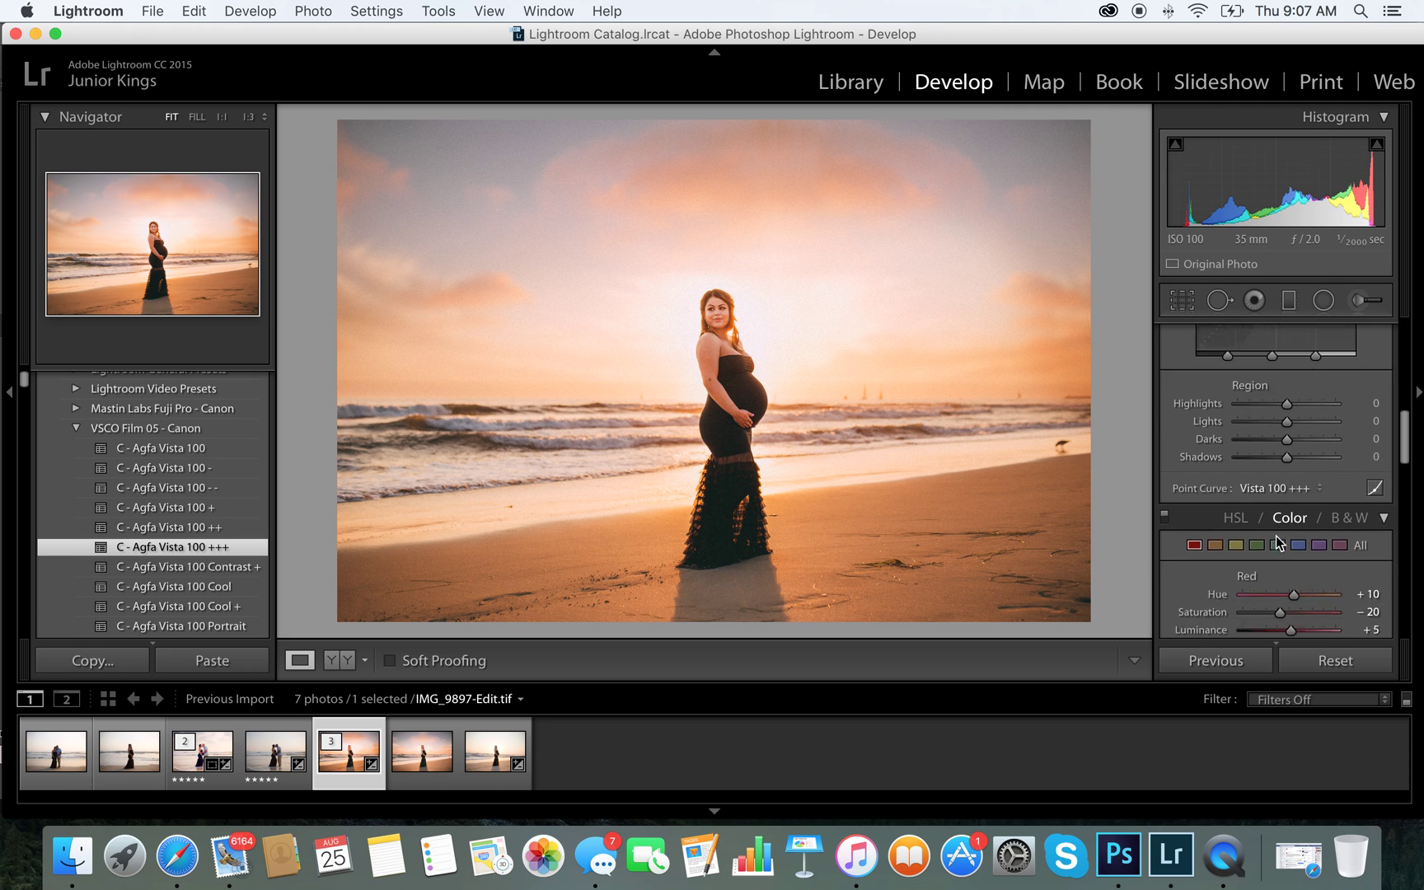
scroll(1276, 535, up, 3)
scroll(1275, 534, down, 8)
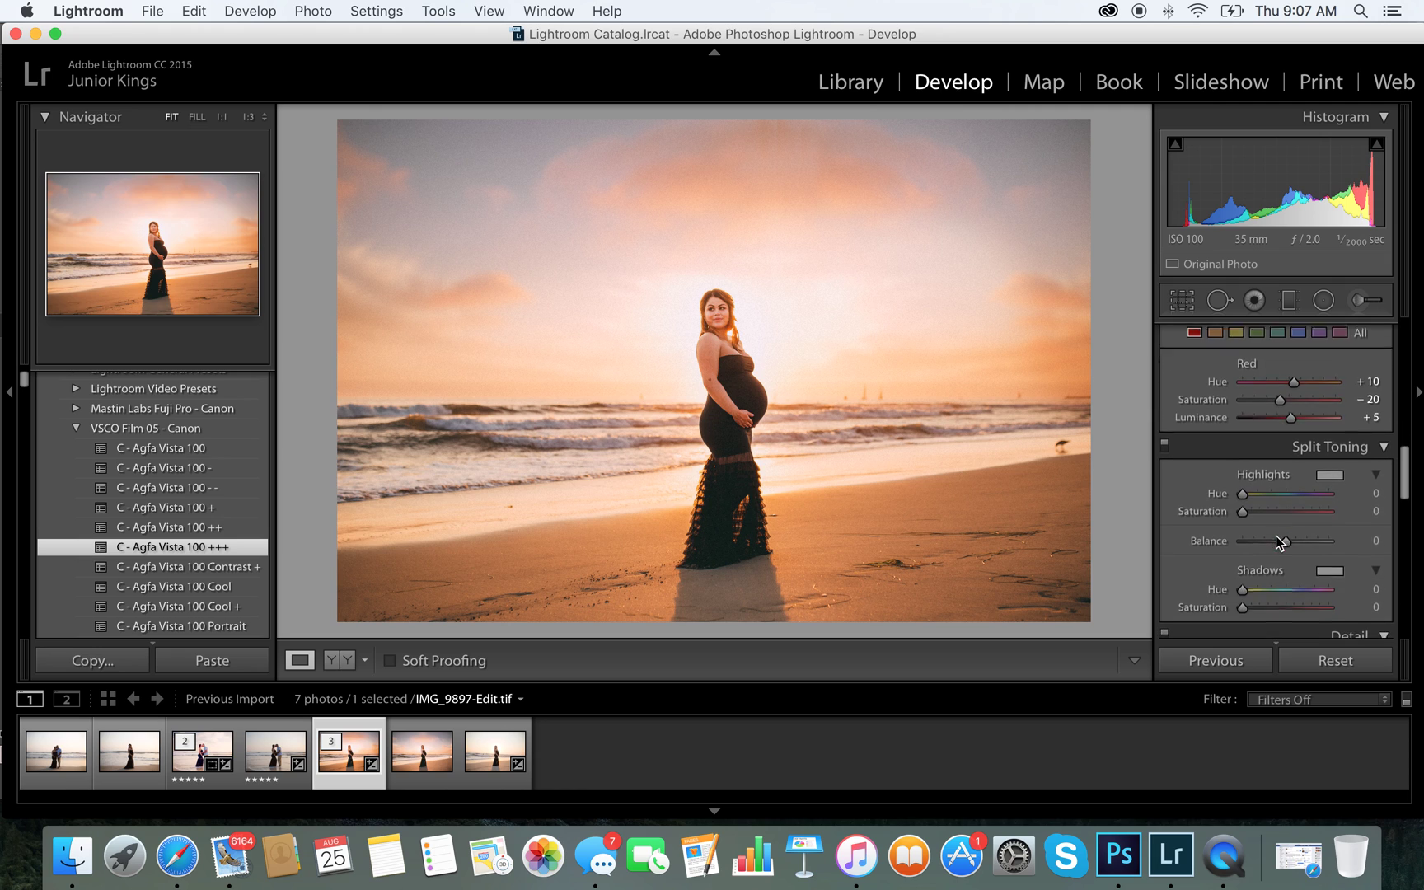
scroll(1260, 568, down, 8)
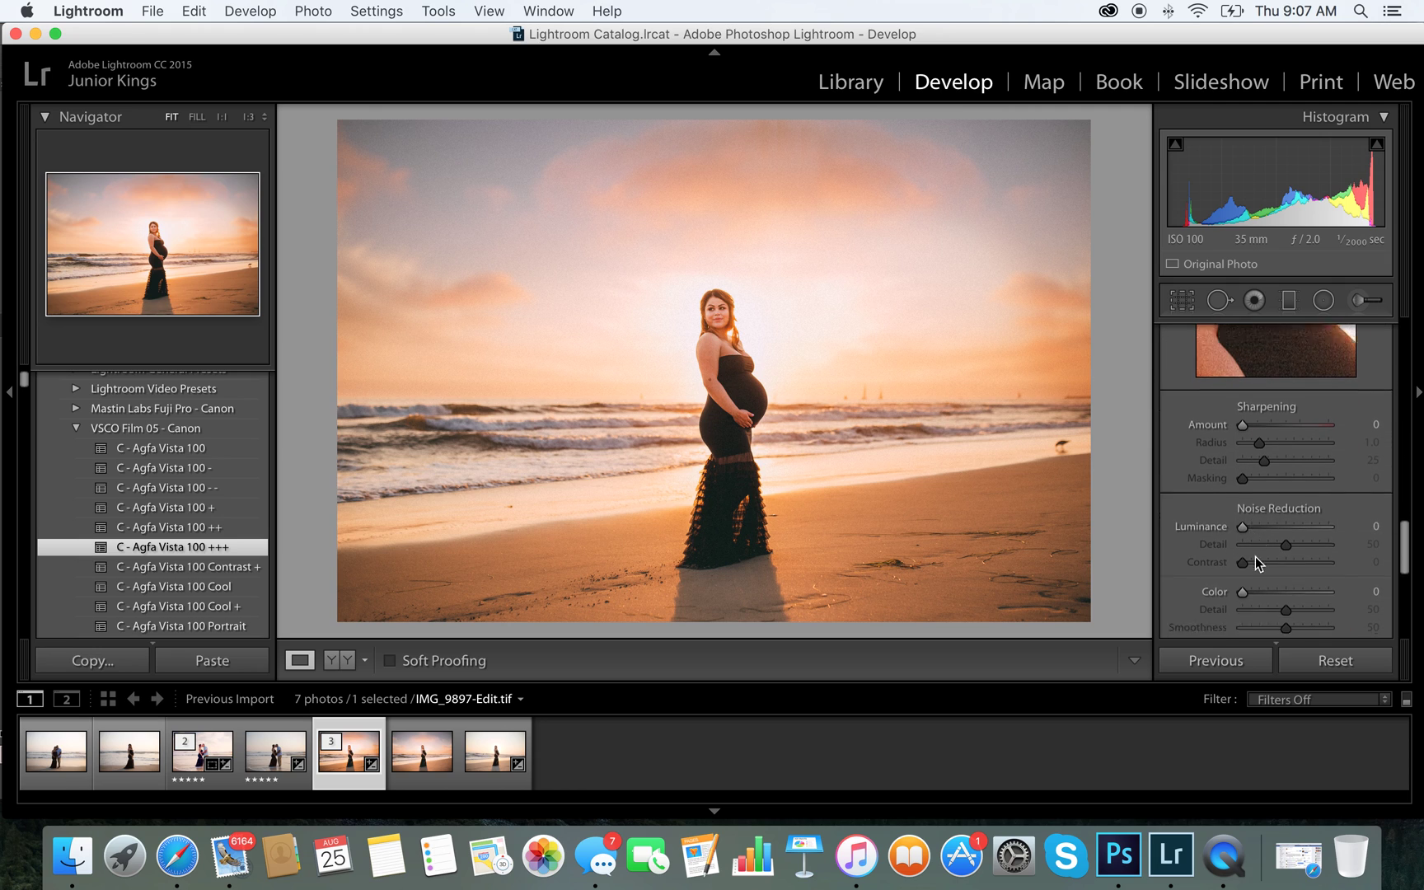
scroll(1254, 456, down, 2)
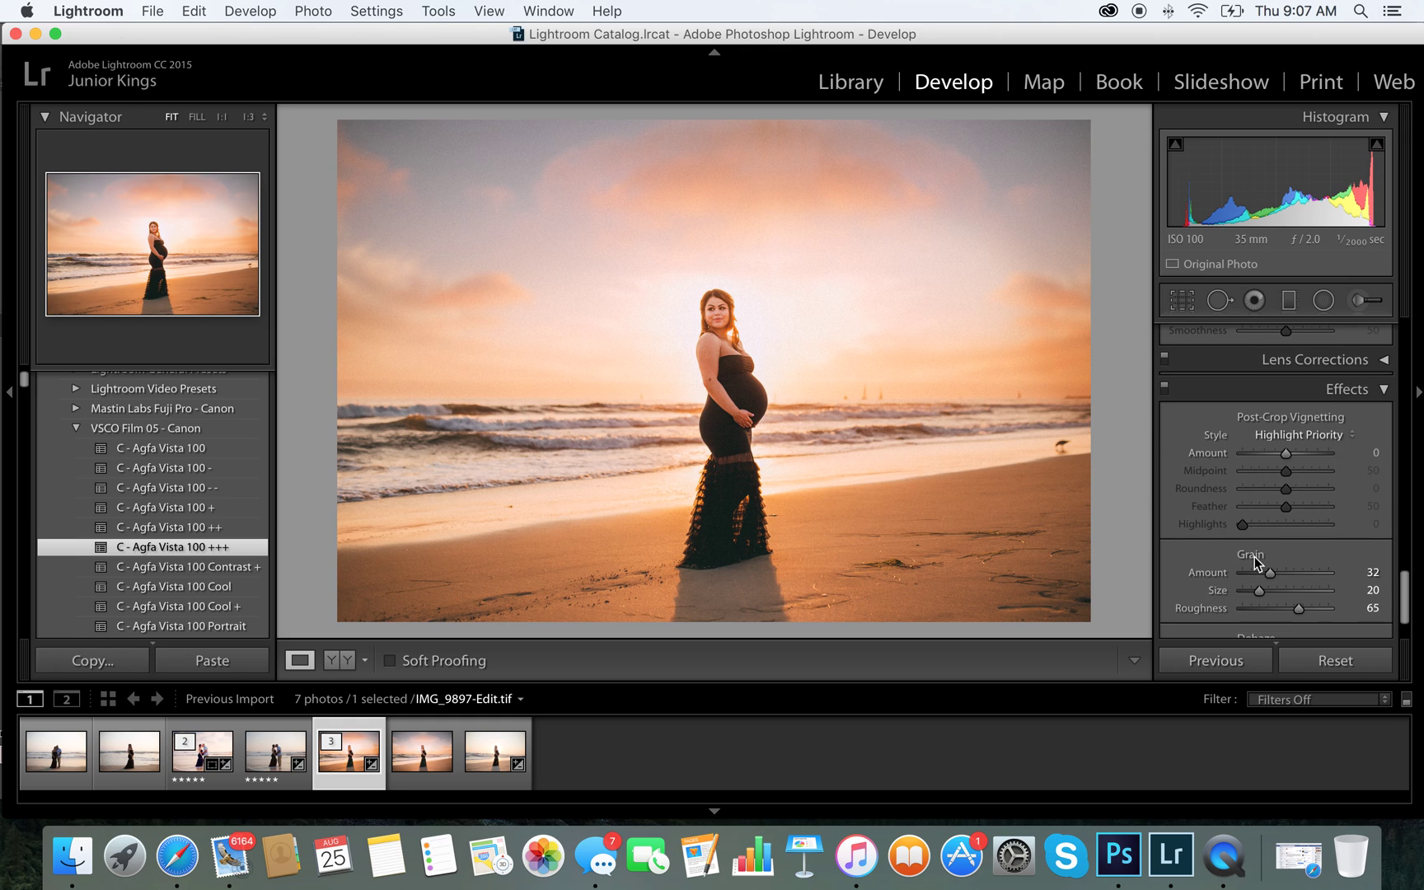
drag(1274, 581, 1186, 565)
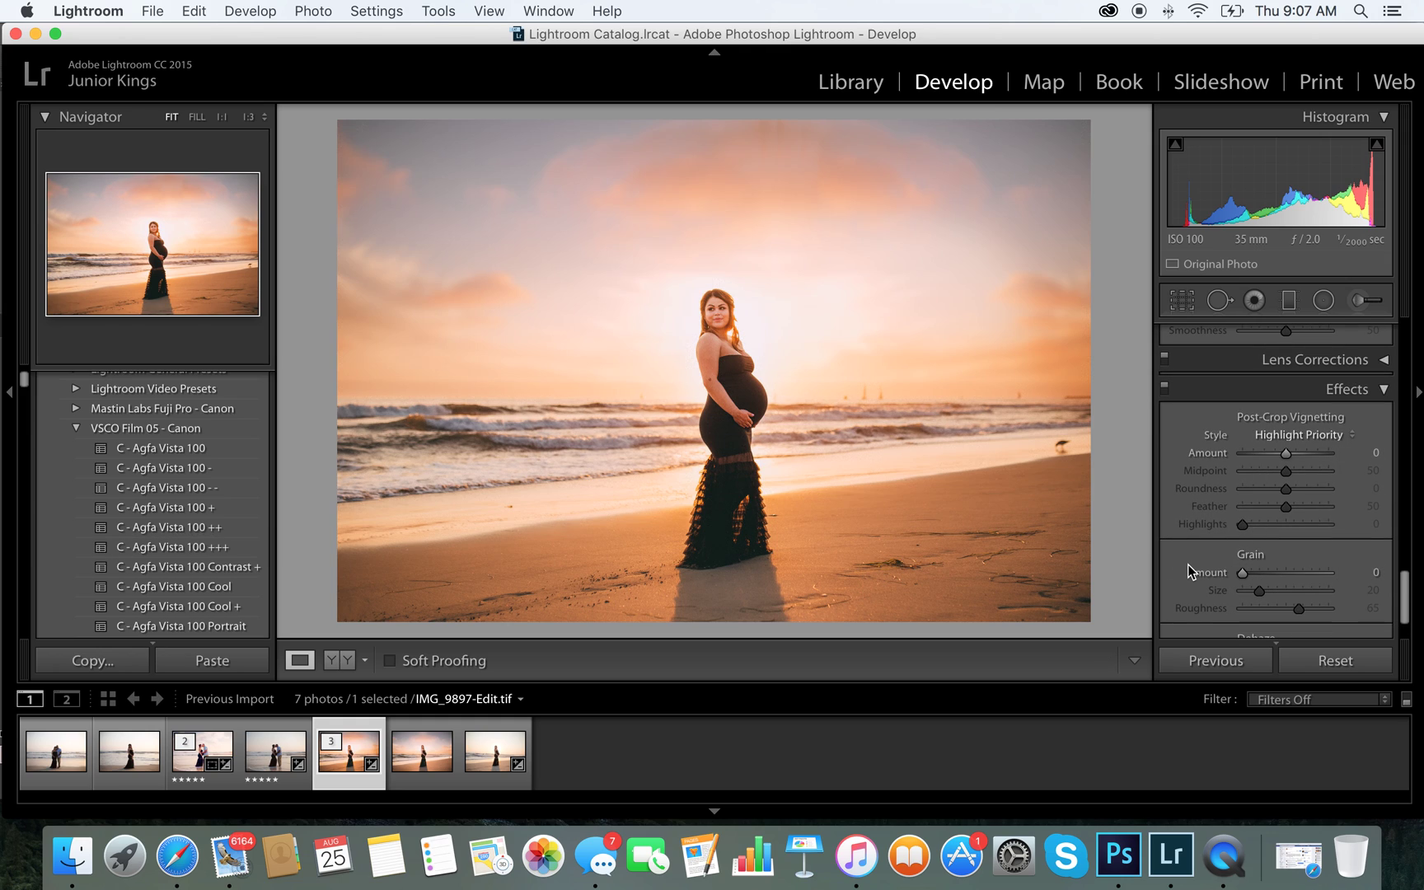
Set the Orange colour's Saturation to -36 and Luminance to +4.
scroll(1266, 453, up, 5)
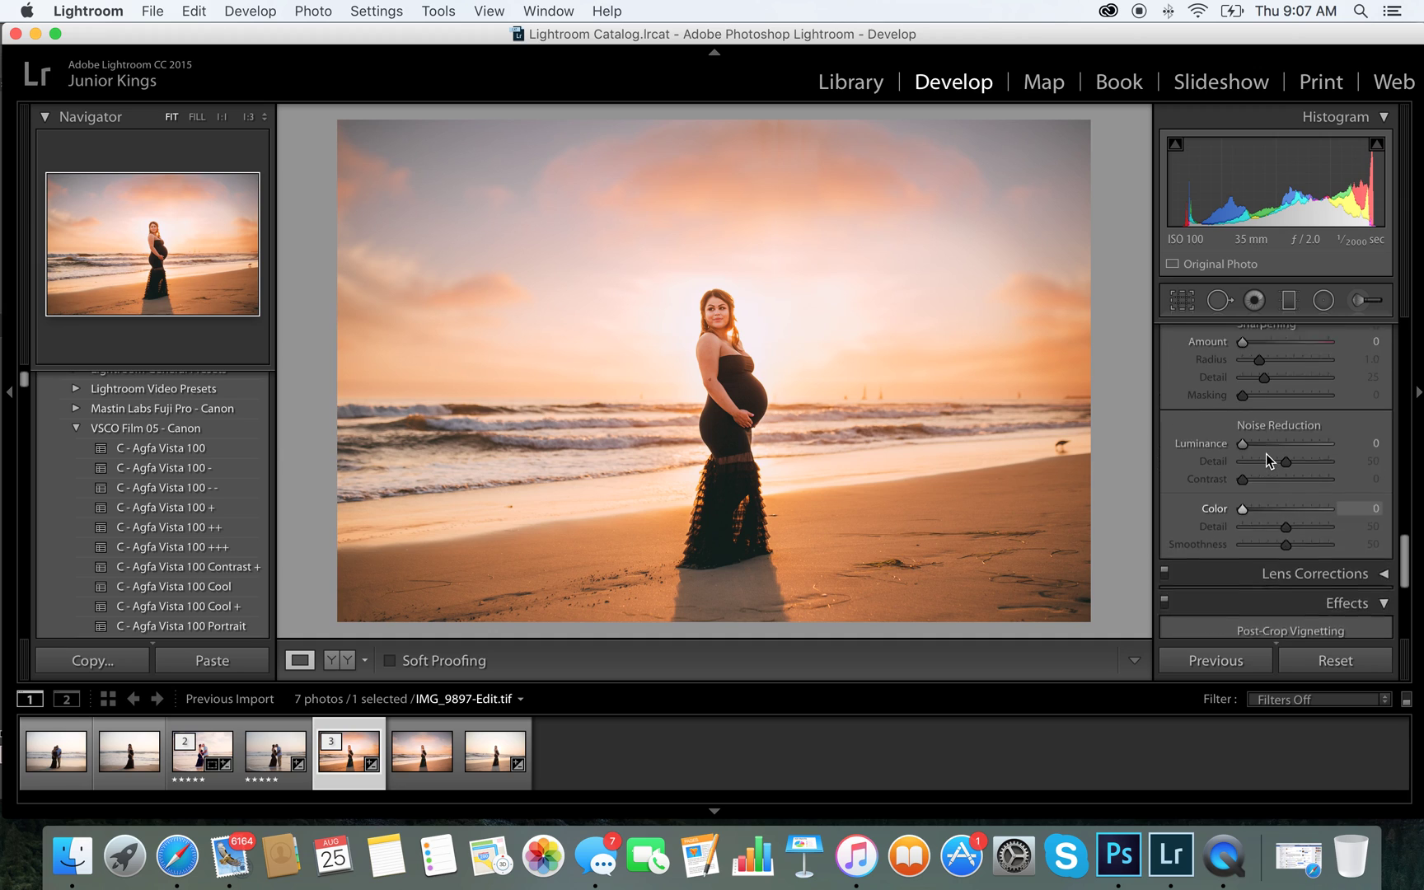
scroll(1266, 454, up, 4)
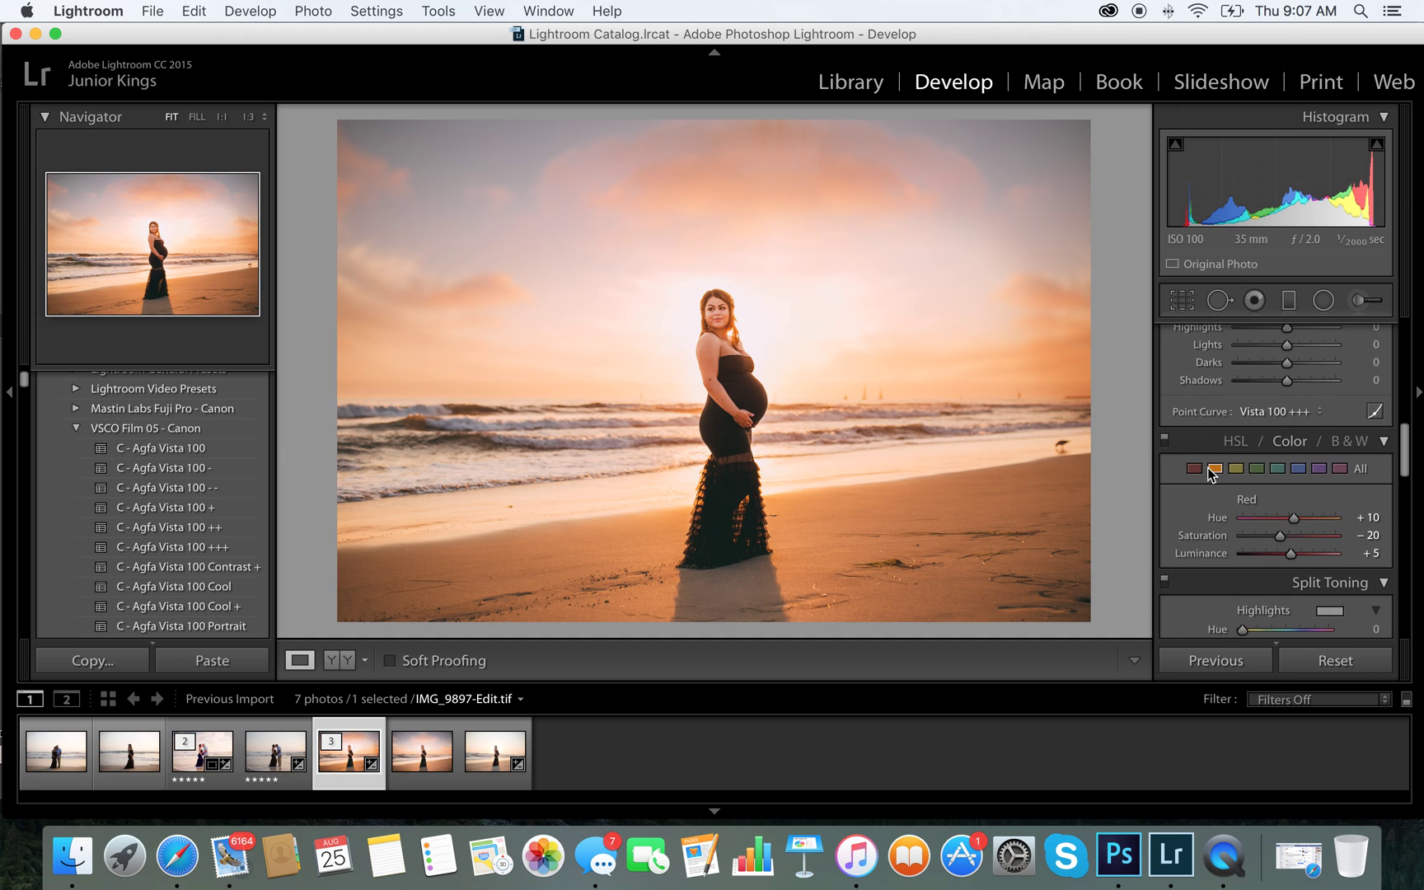
click(1210, 469)
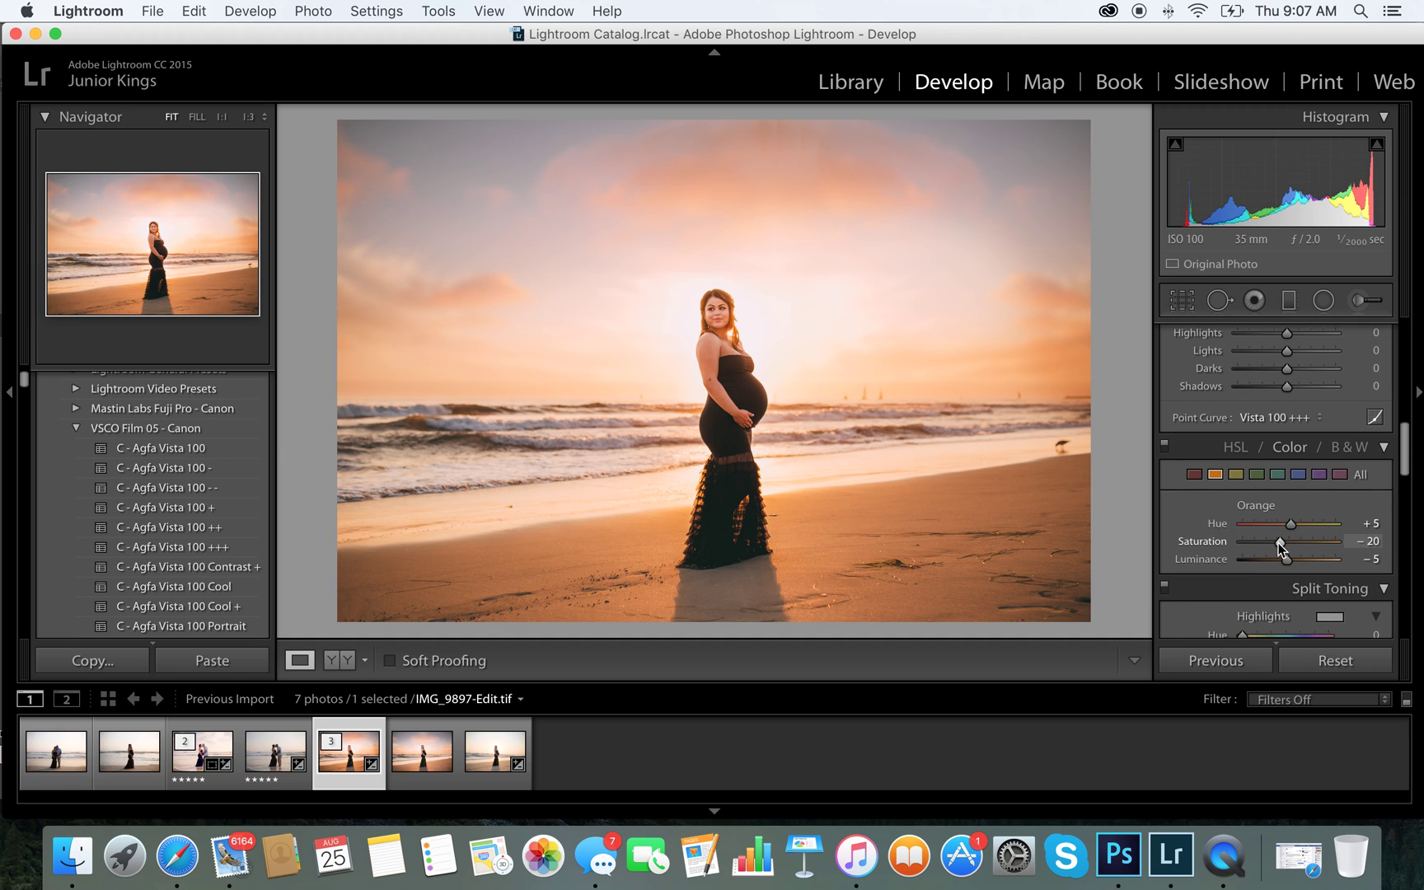
drag(1280, 543, 1270, 542)
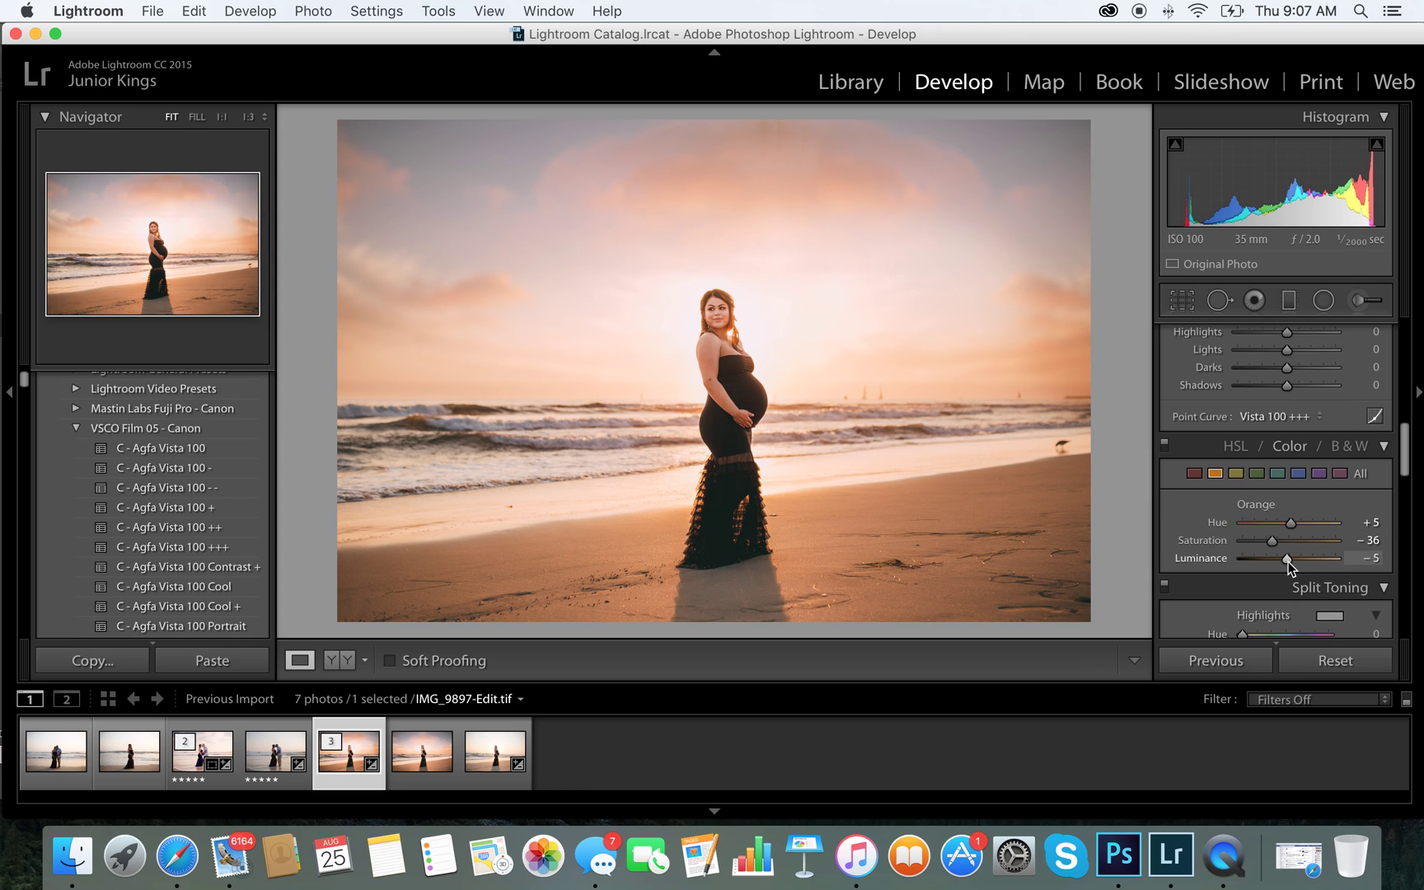
drag(1288, 560, 1292, 560)
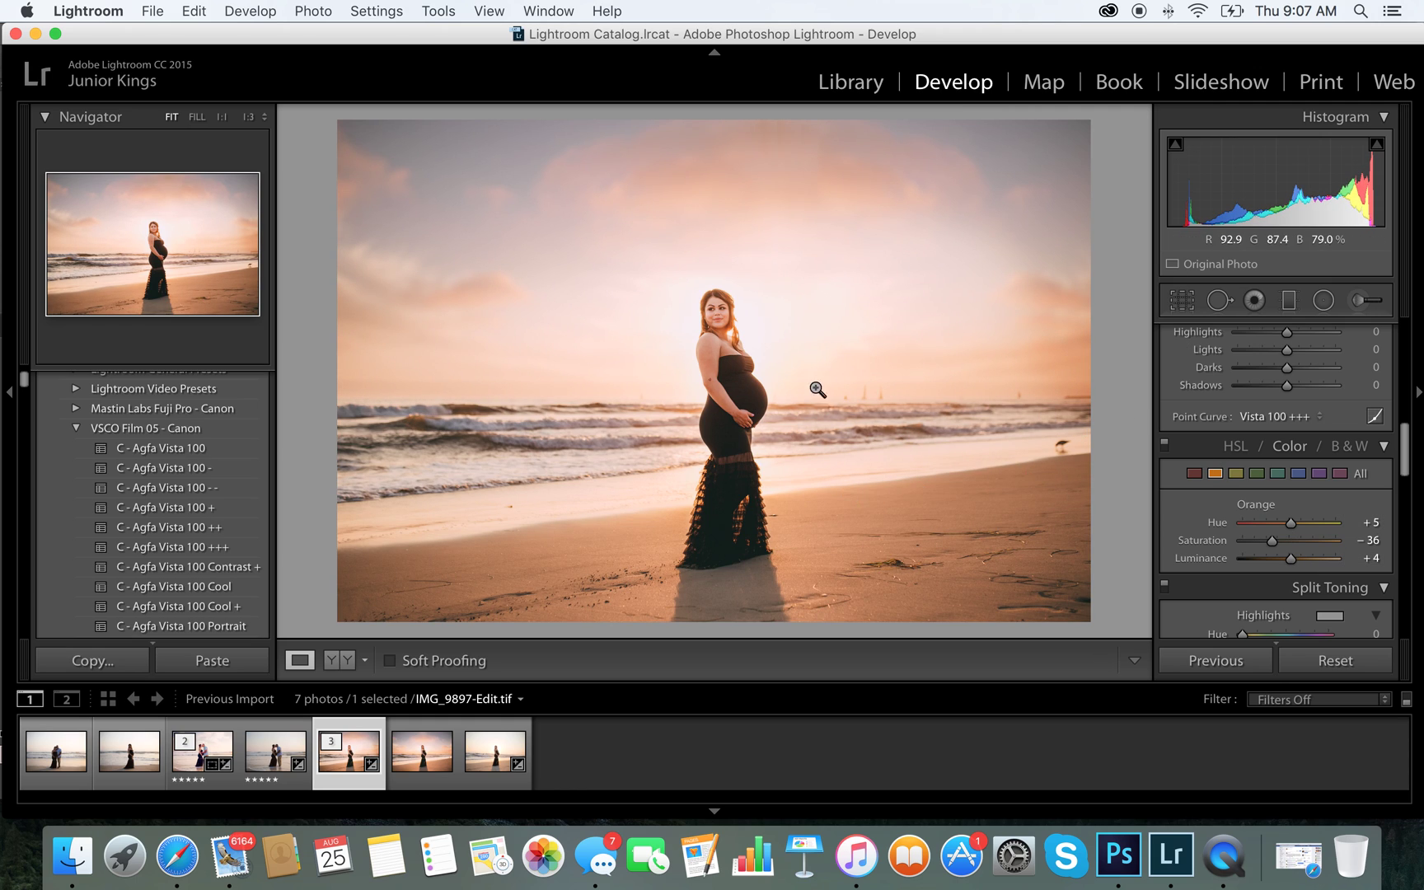
Set the Sharpening Amount to 91 and the Noise Reduction to Luminance 29 and Color 81.
scroll(1271, 445, down, 5)
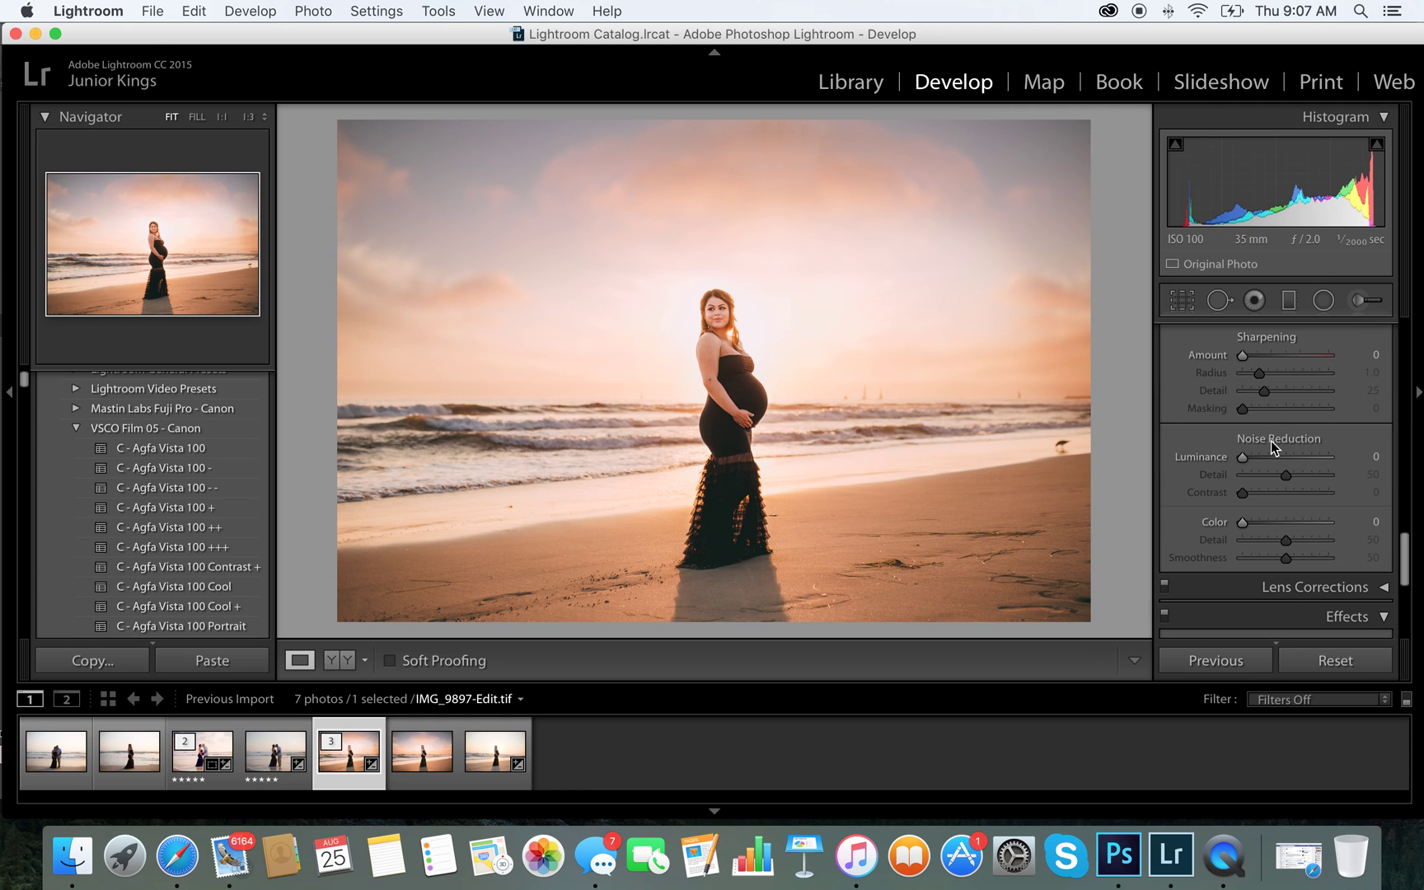
scroll(1271, 440, down, 5)
scroll(1272, 446, up, 4)
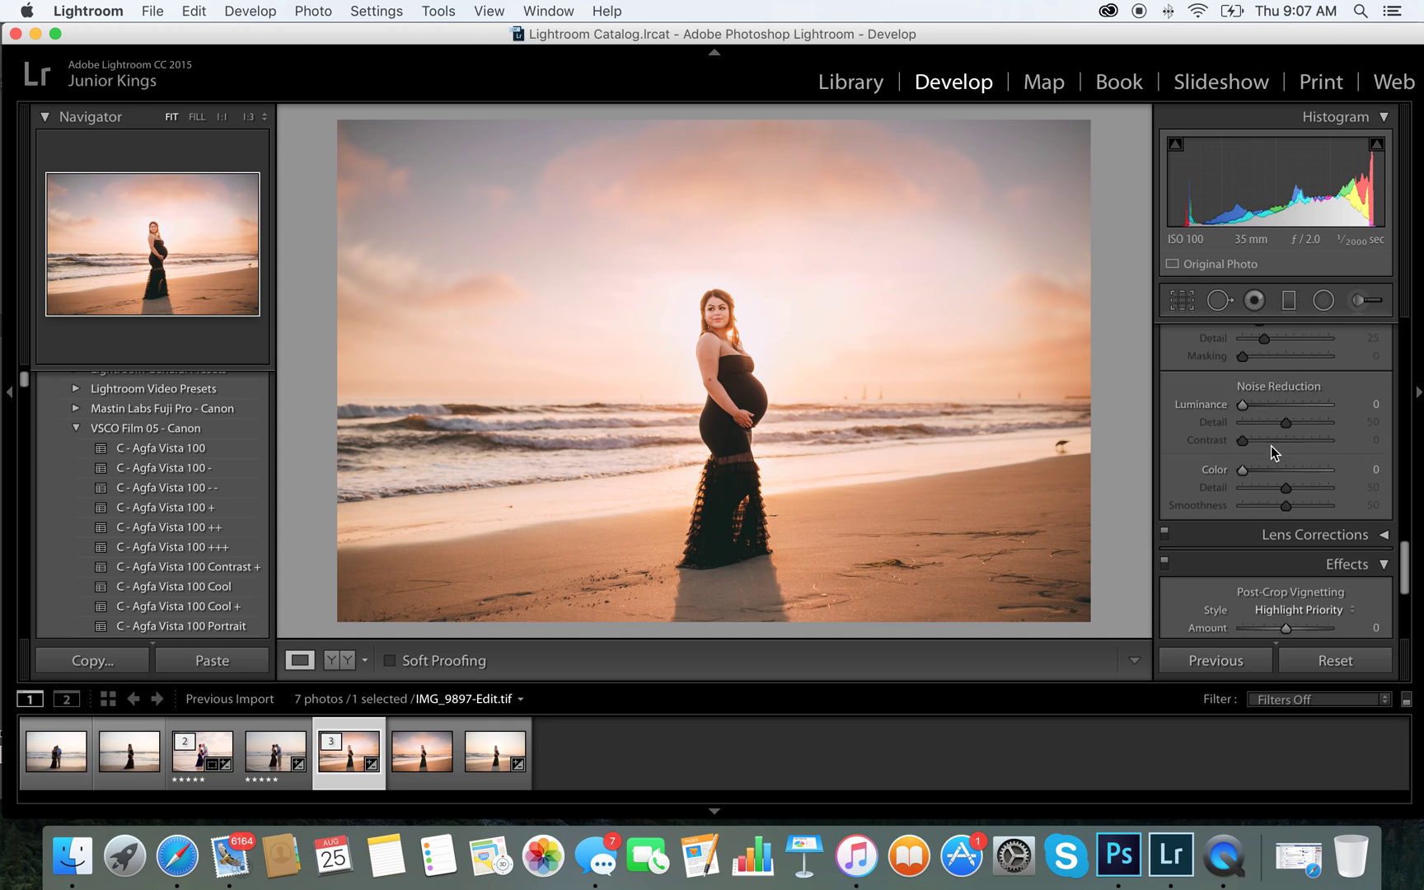
scroll(1270, 447, up, 3)
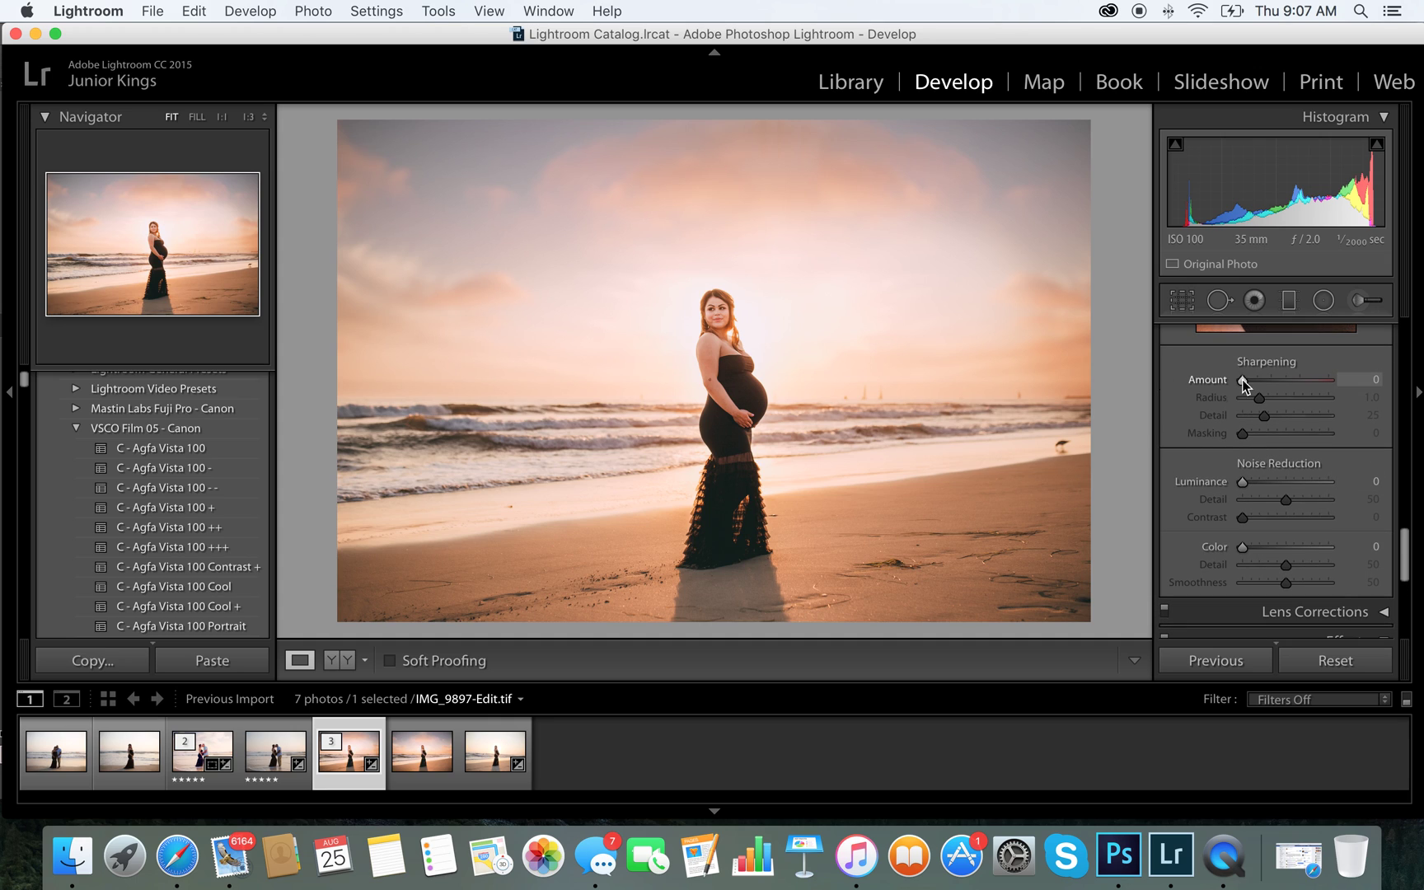
drag(1242, 379, 1294, 382)
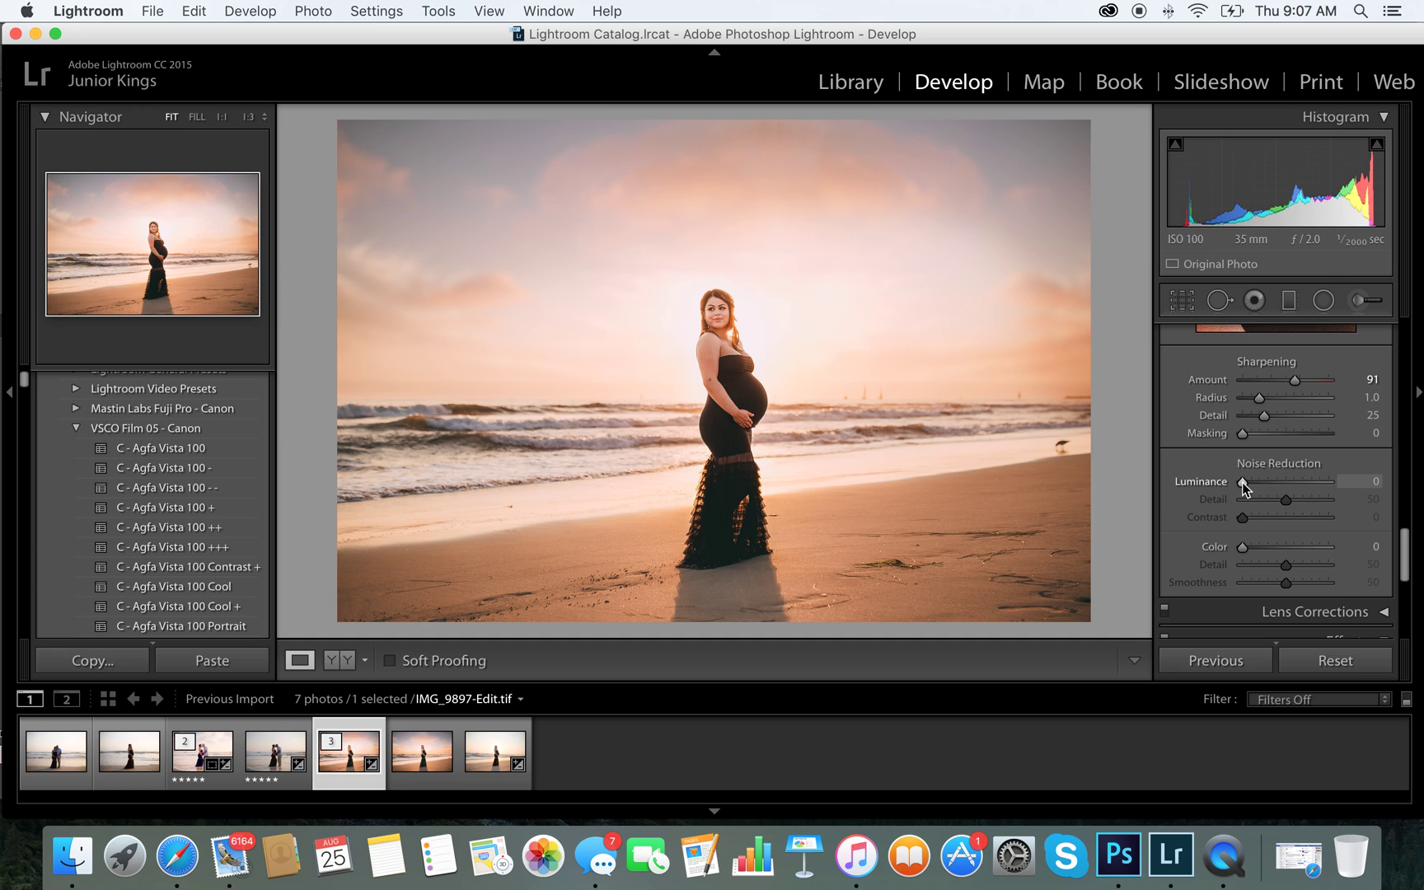
drag(1242, 481, 1270, 485)
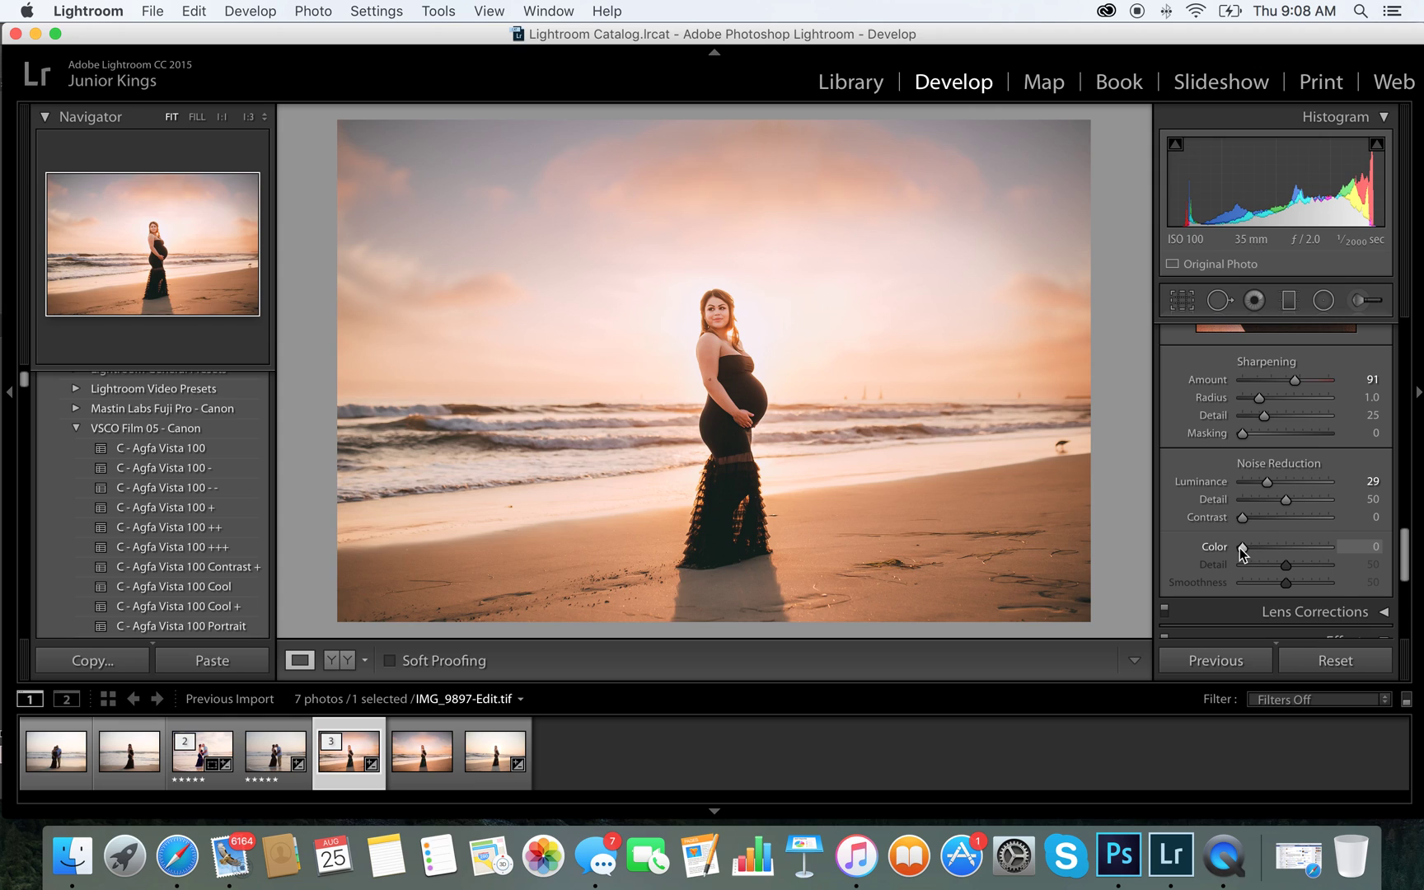
drag(1243, 548, 1314, 554)
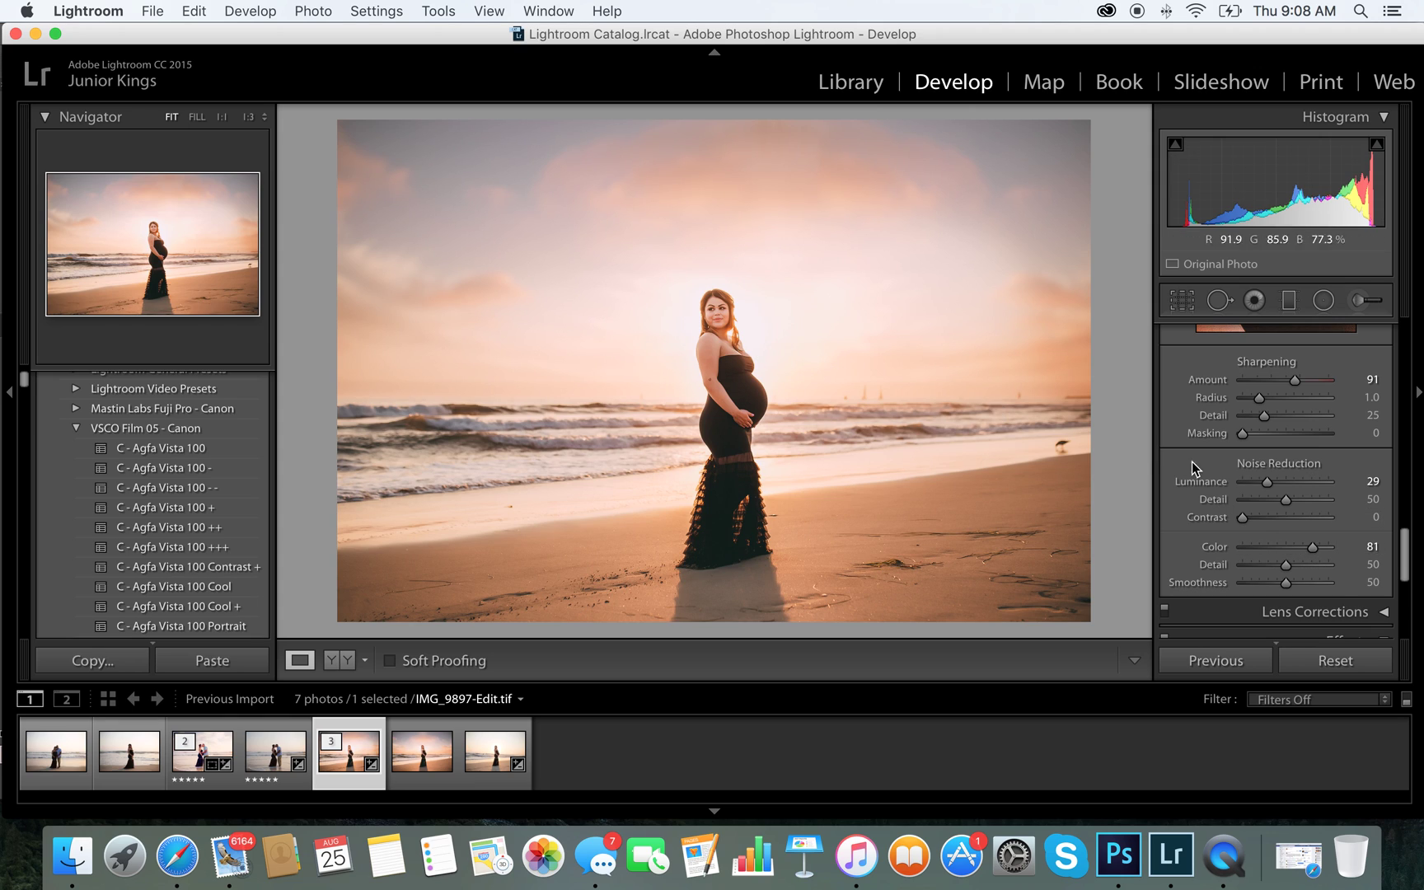
Inspect the woman up close and refine the Sharpening to Radius 1.3 and Amount 79.
click(708, 312)
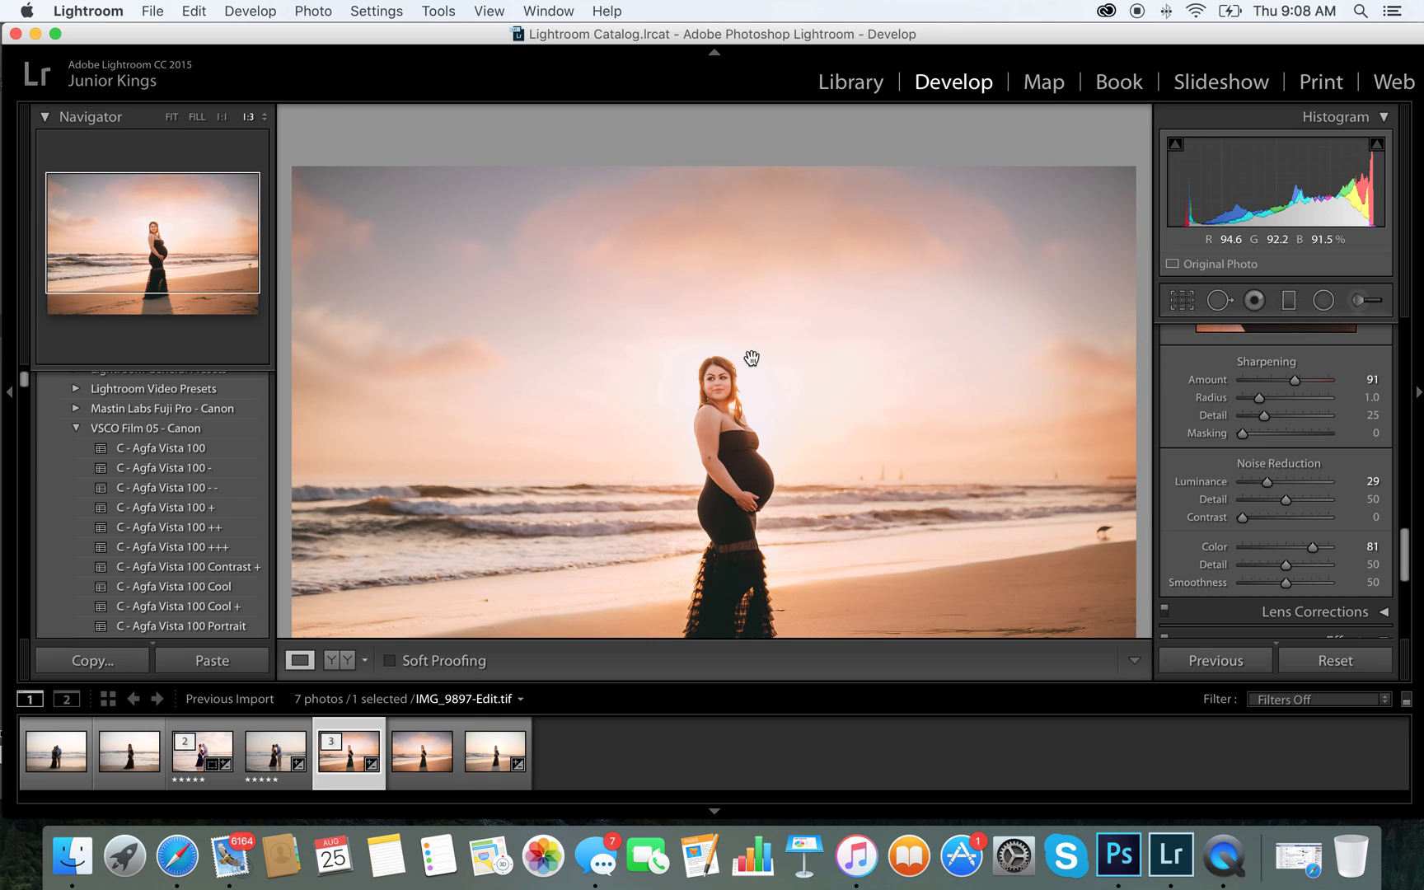
key(super+equal)
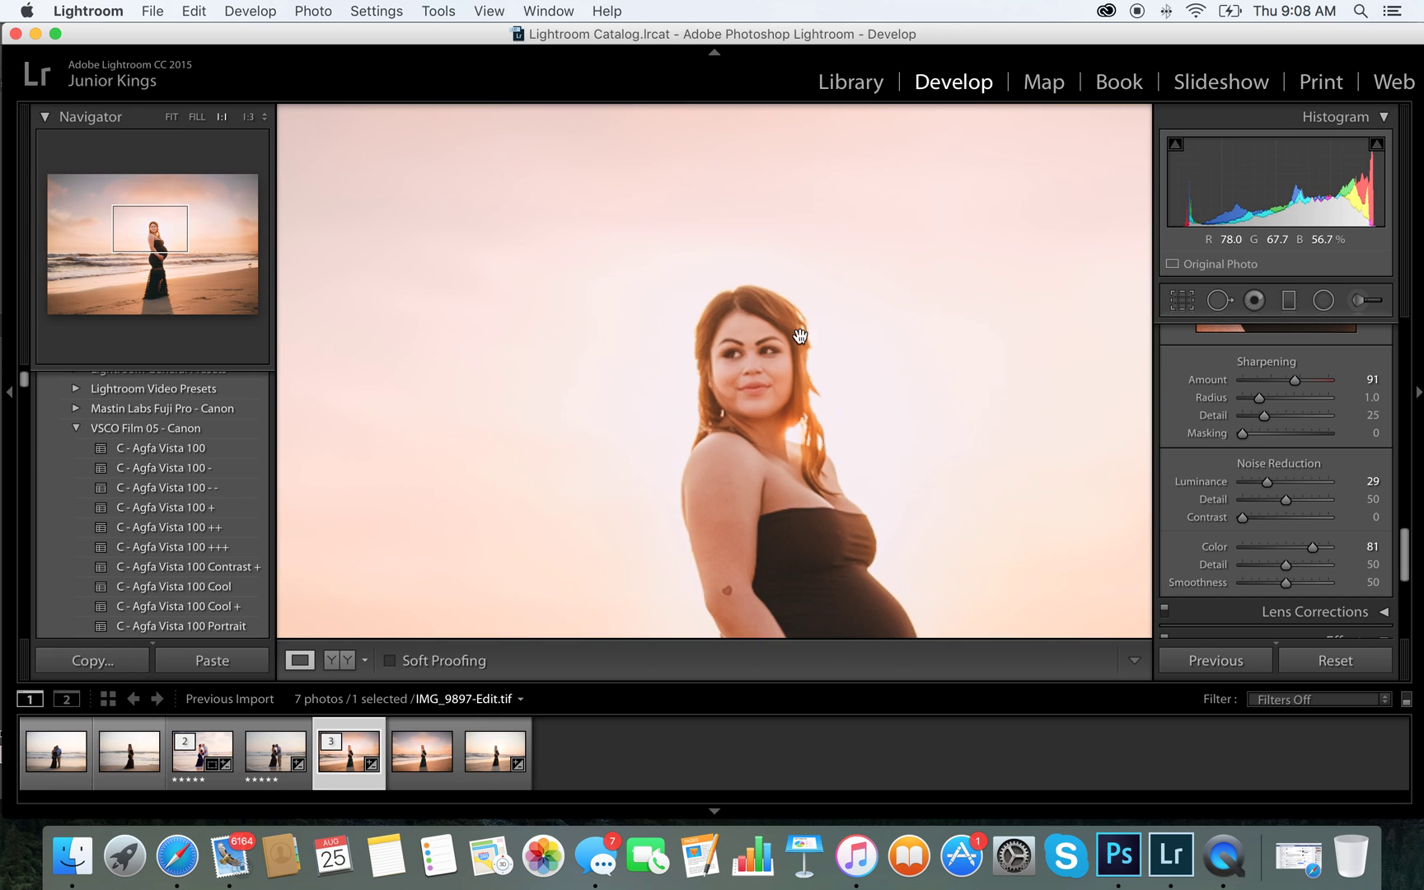
scroll(820, 333, down, 3)
scroll(820, 331, down, 1)
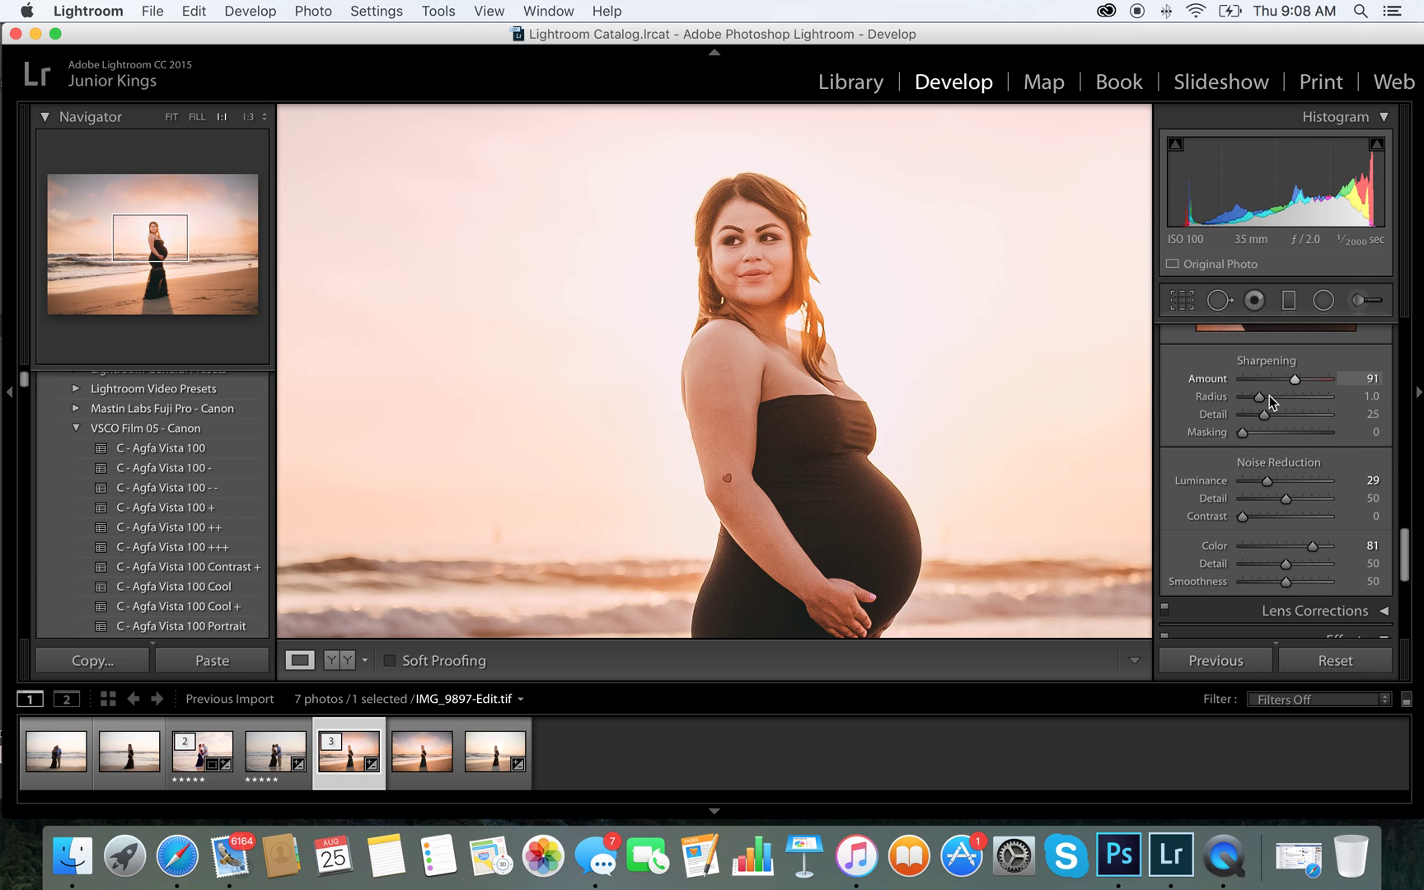
drag(1261, 400, 1286, 380)
key(super+minus)
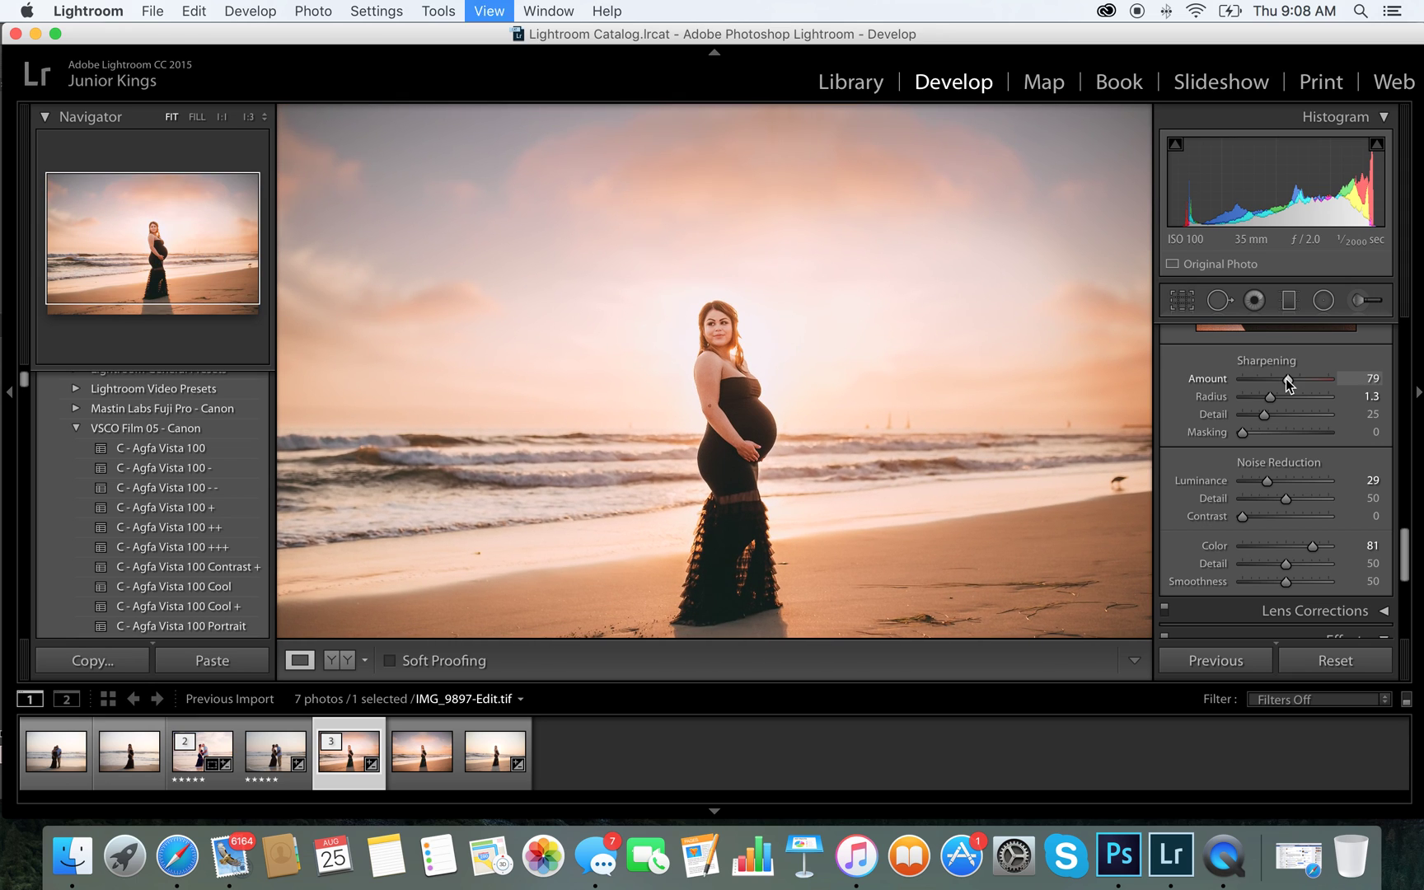